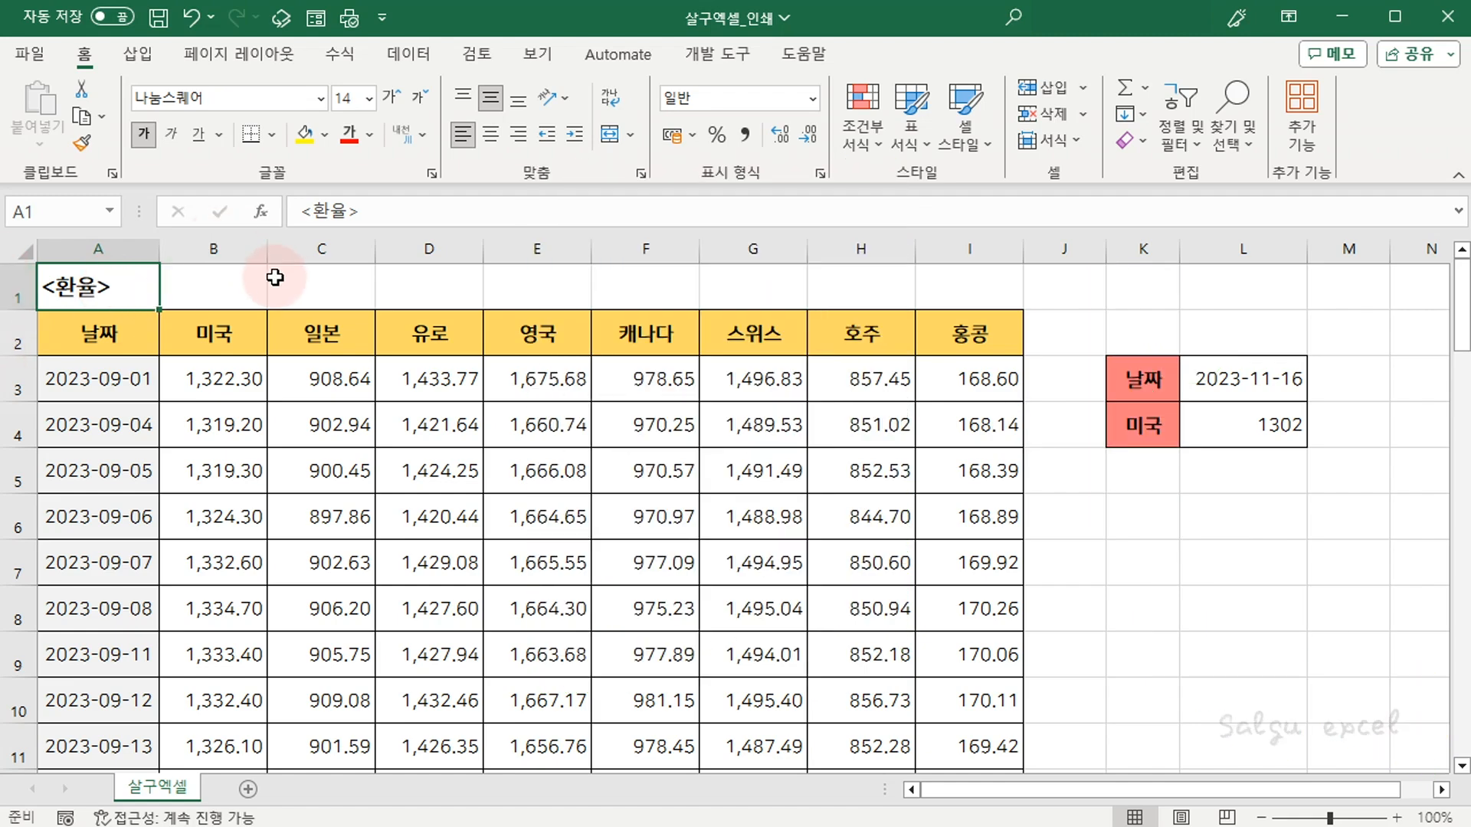
# Examine pages 1 to 5 of the exchange-rate sheet in the print preview, and return to the worksheet
pyautogui.click(43, 58)
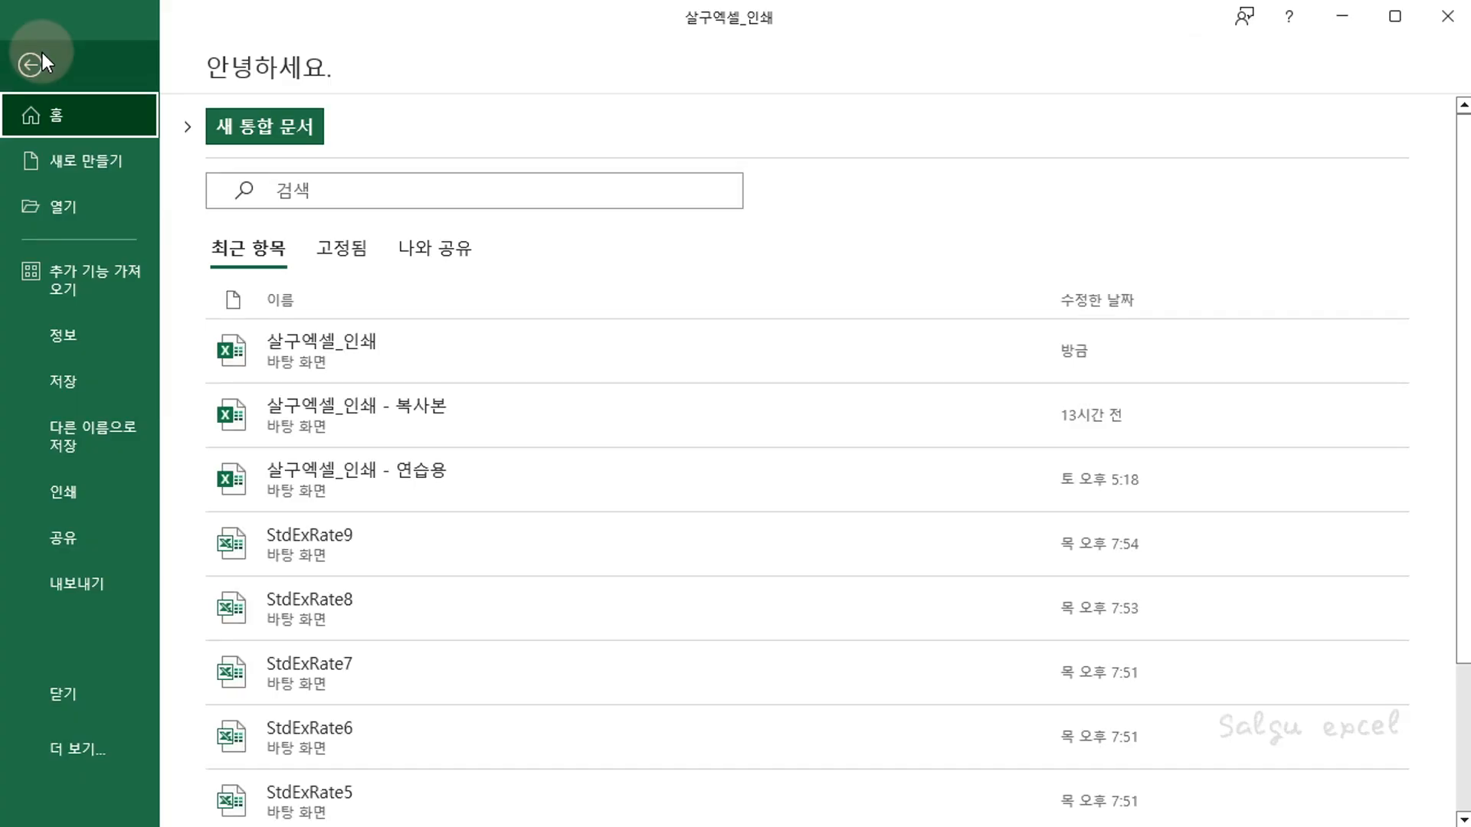
pyautogui.click(118, 491)
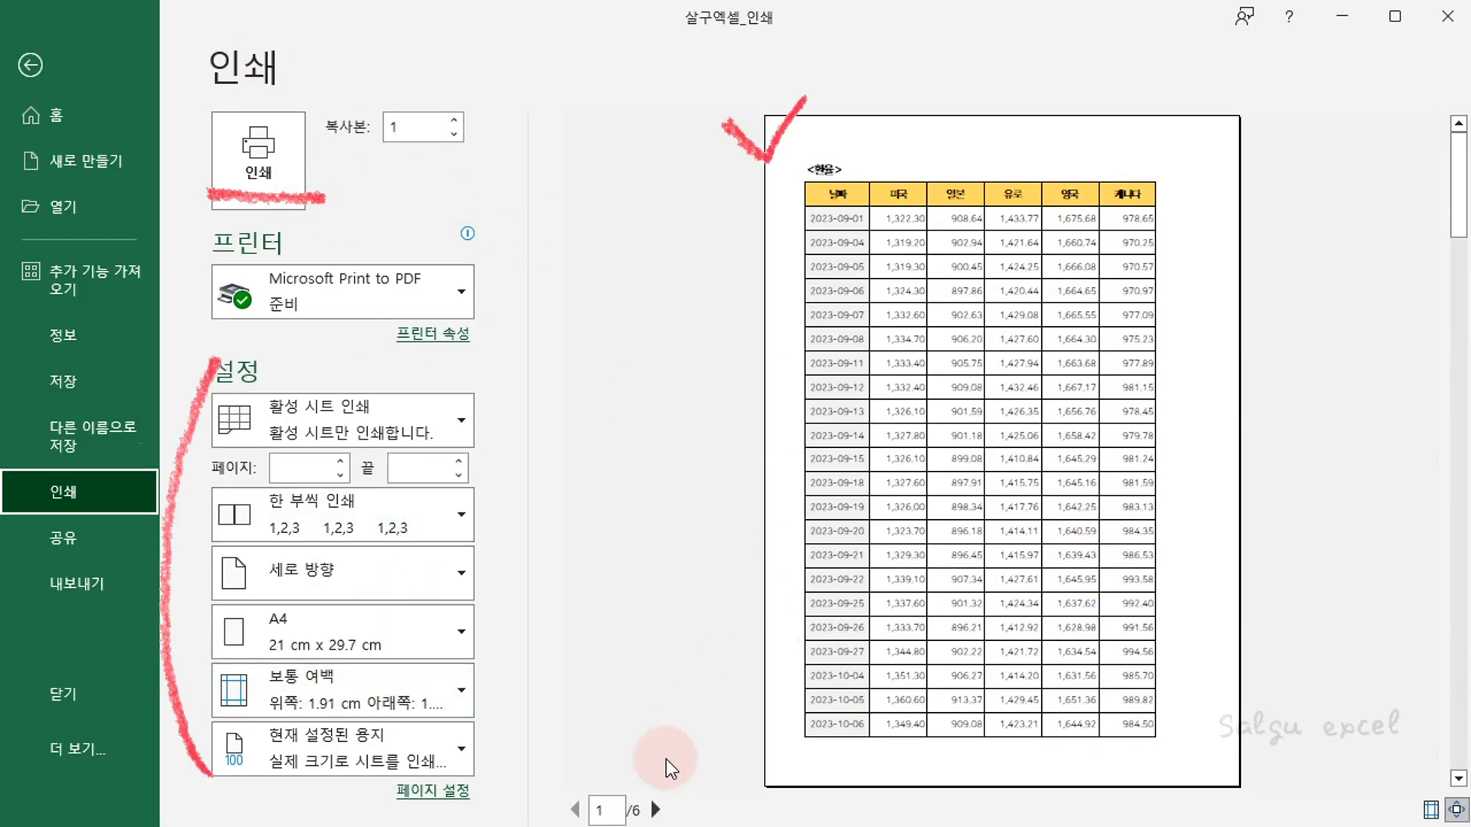
pyautogui.click(657, 810)
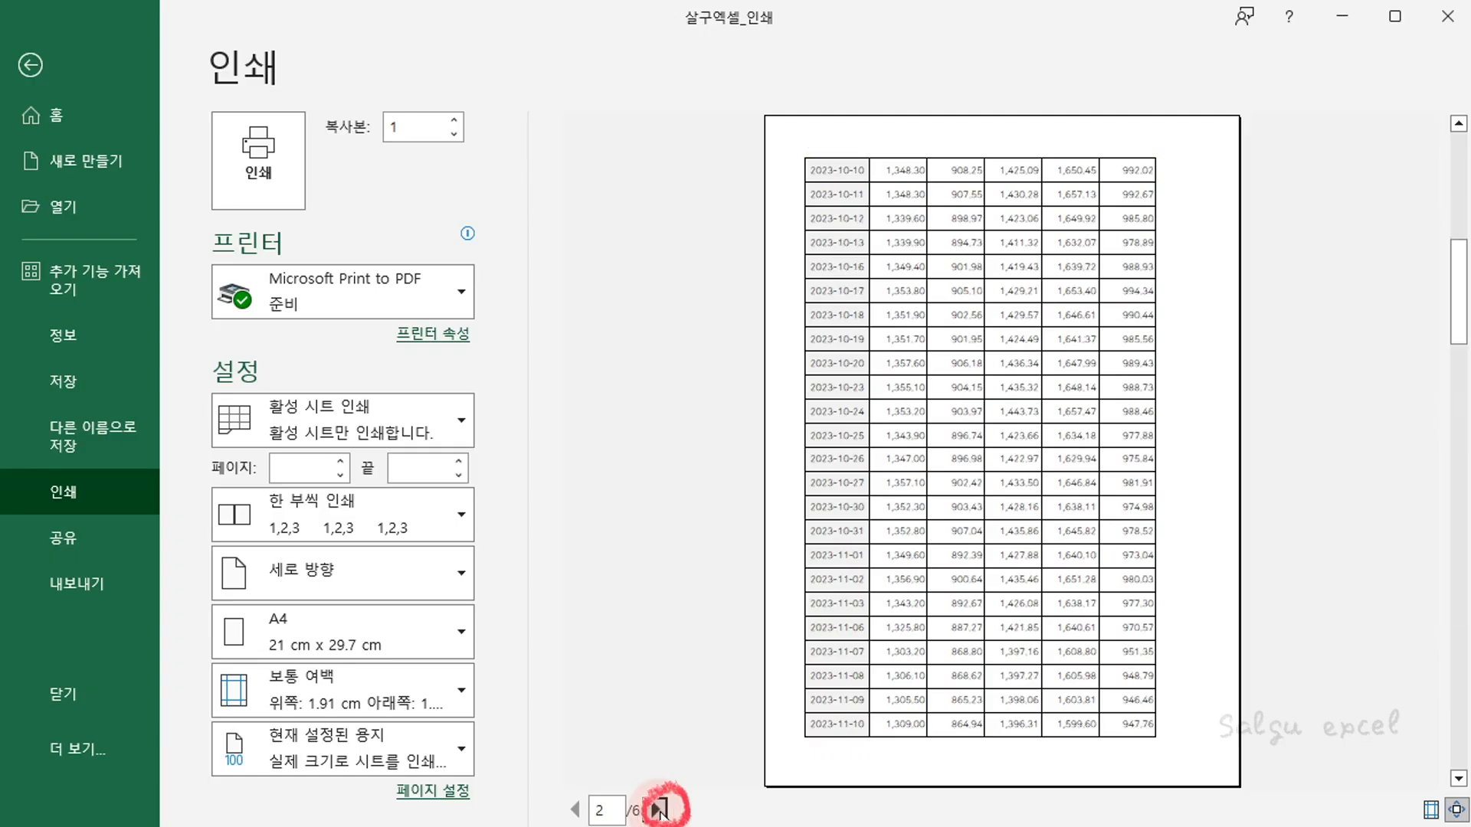
pyautogui.click(659, 809)
pyautogui.click(659, 809)
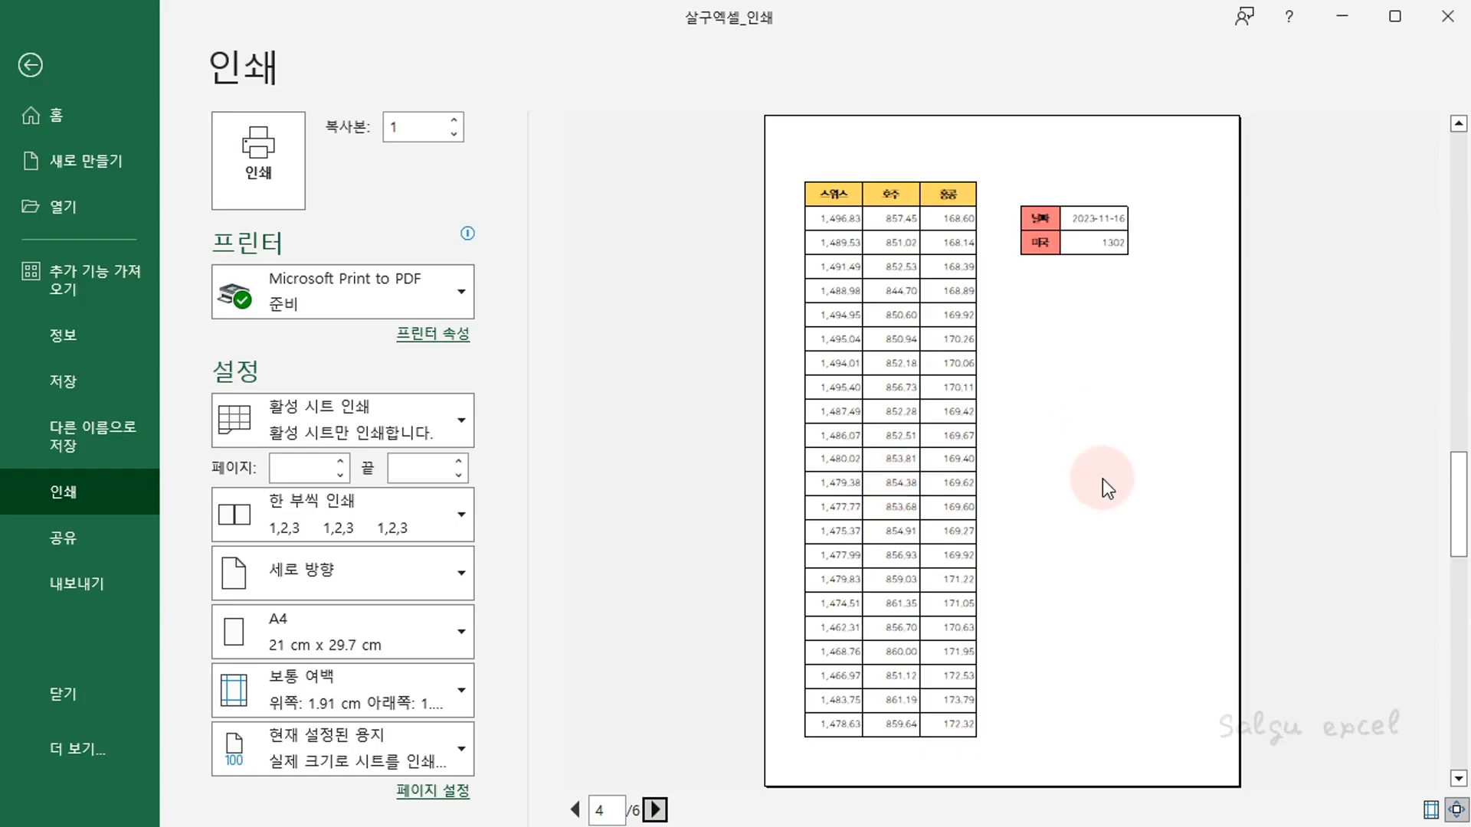
pyautogui.click(656, 809)
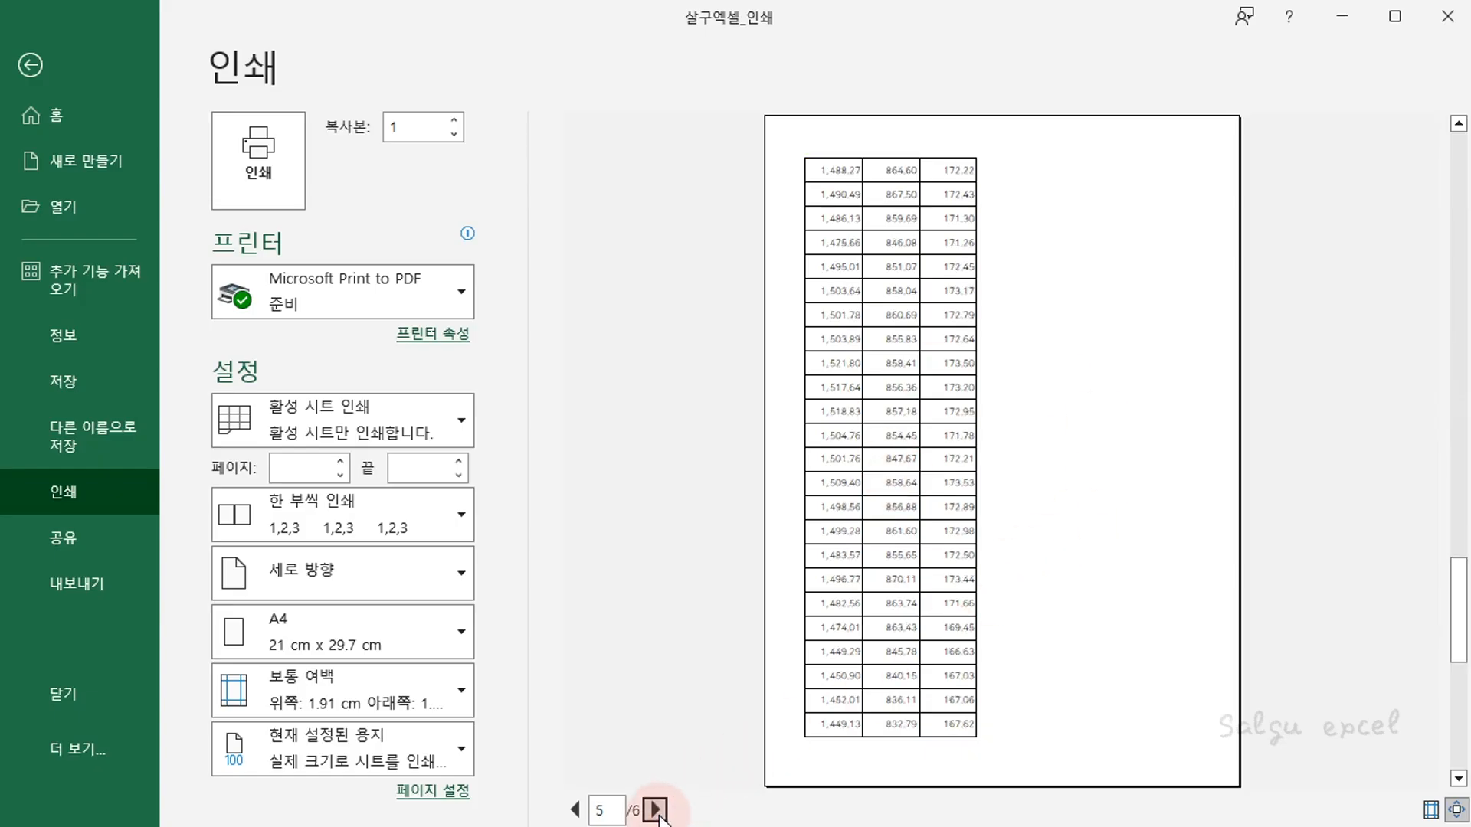
pyautogui.press('Escape')
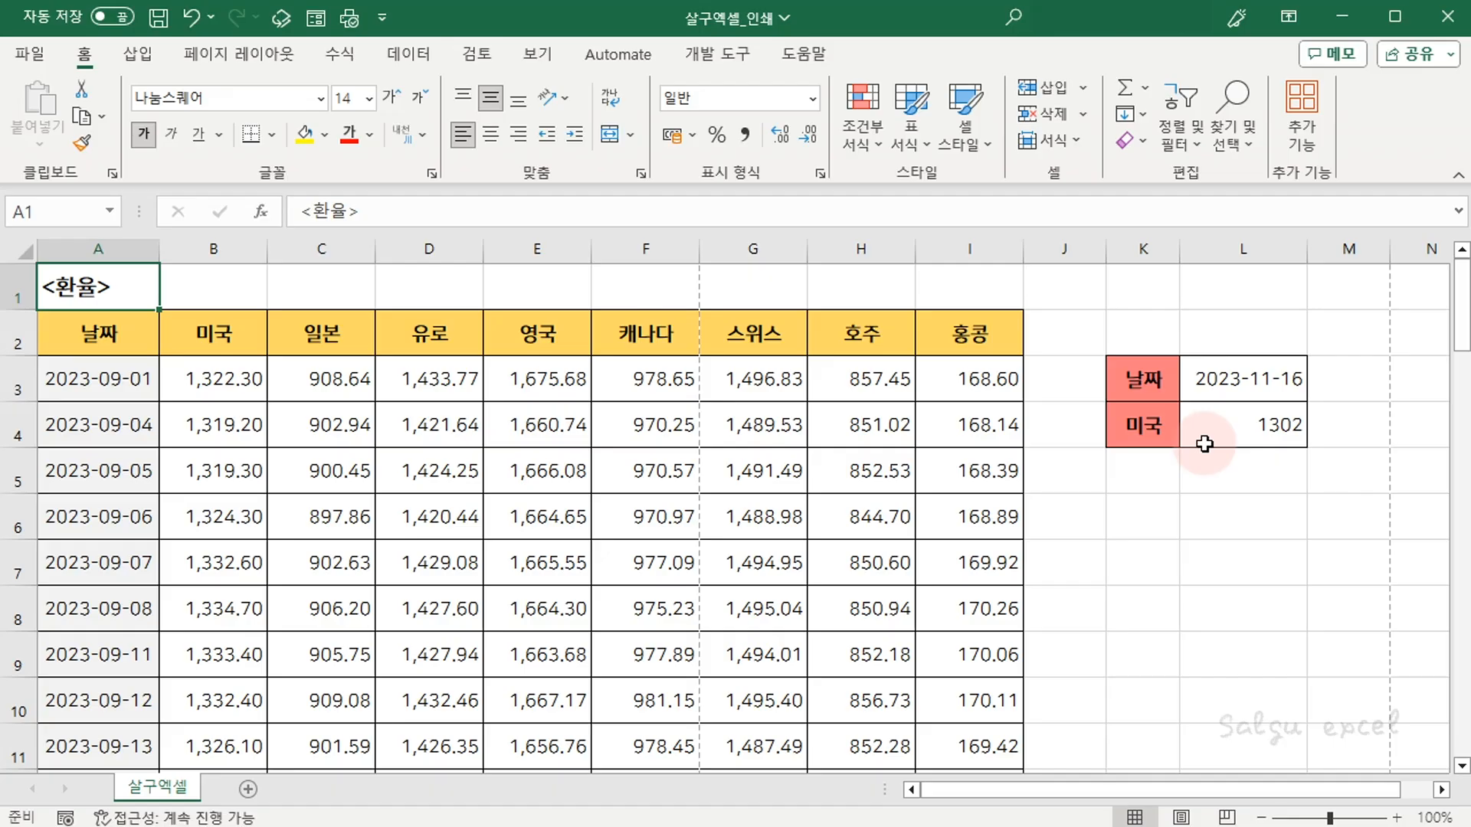
# Switch the worksheet to Page Break Preview and review how the table is divided into pages
pyautogui.click(1228, 818)
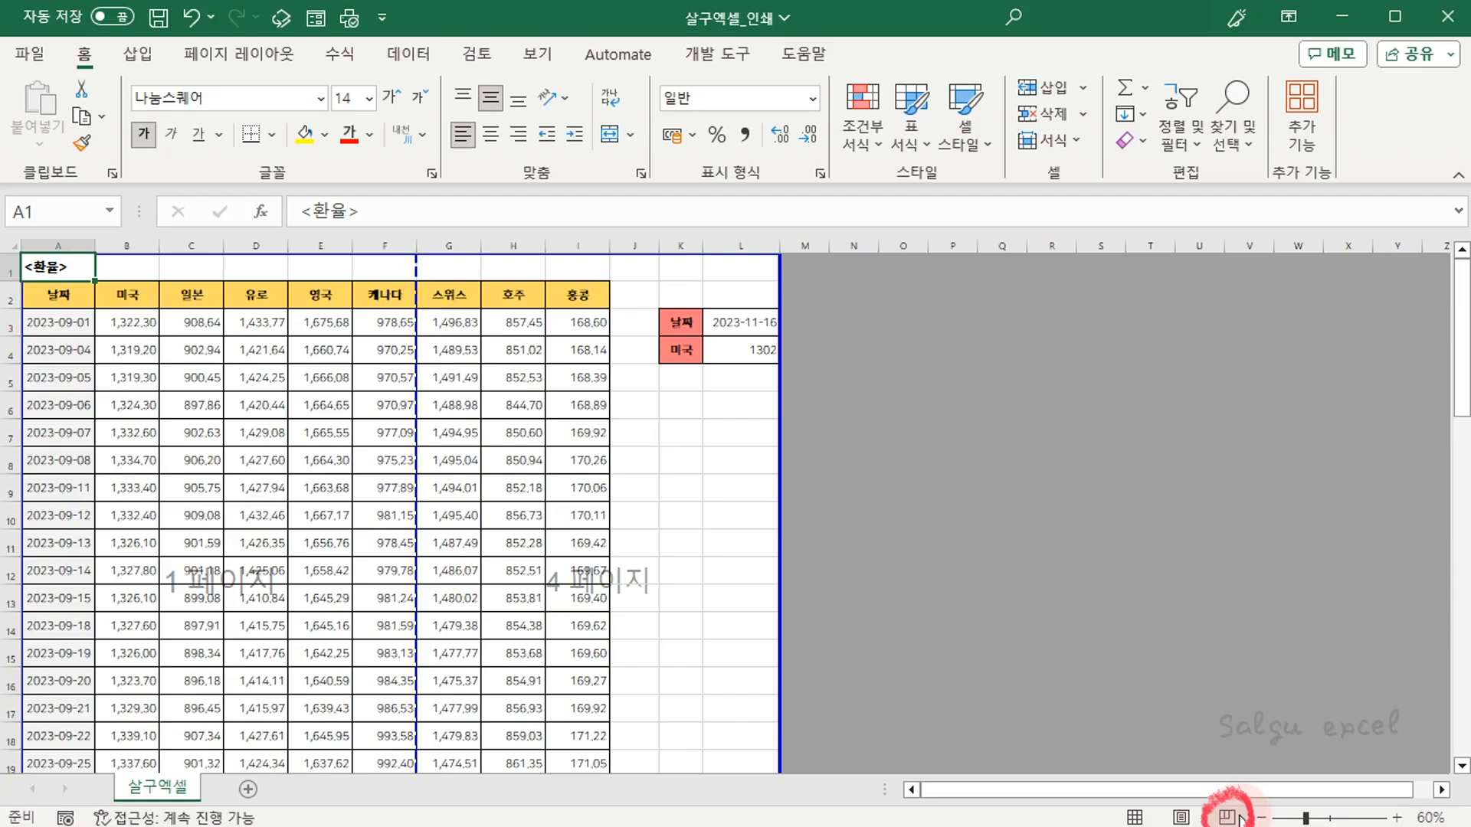
pyautogui.click(562, 54)
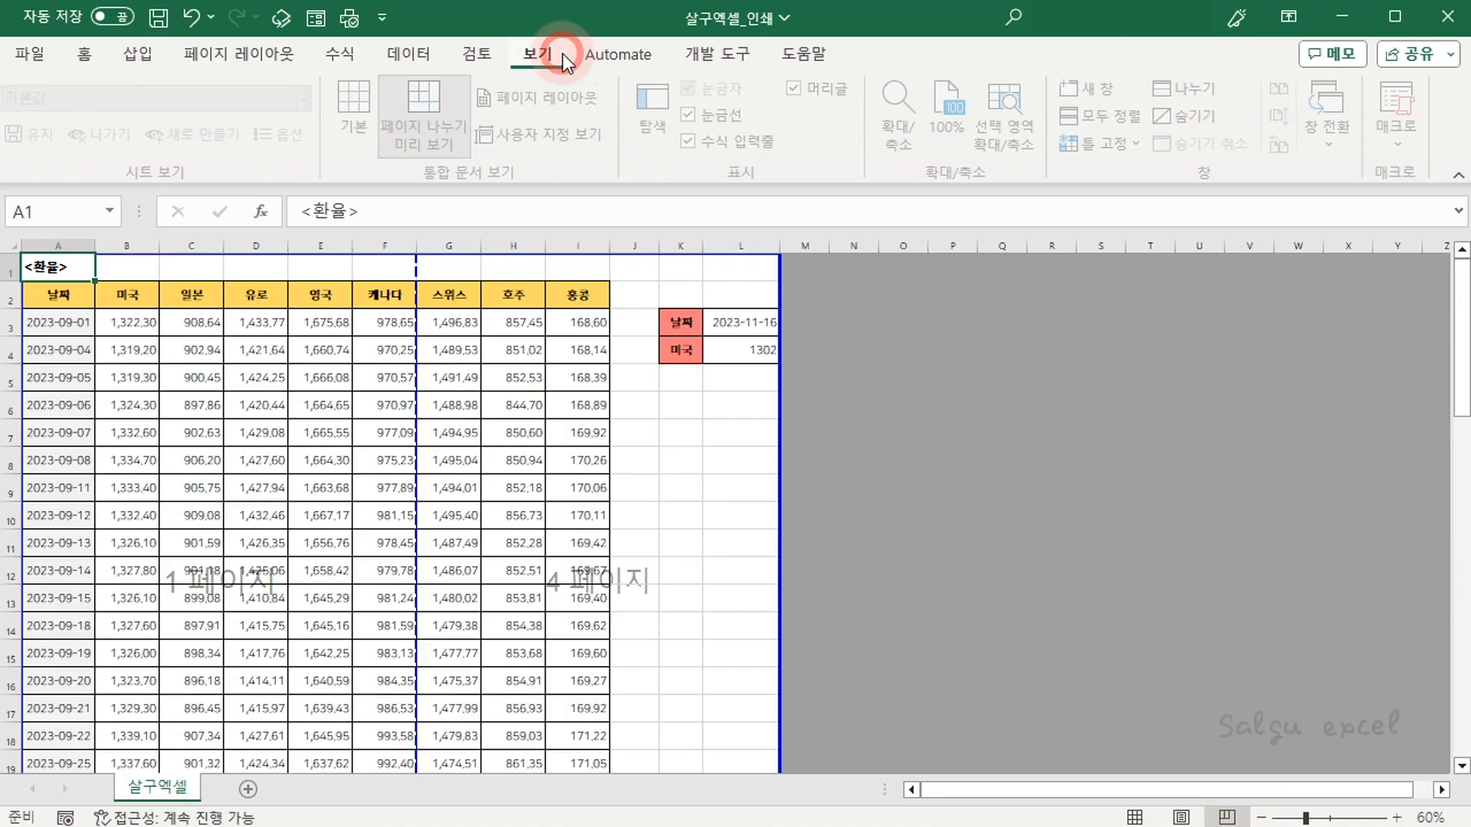
pyautogui.click(441, 184)
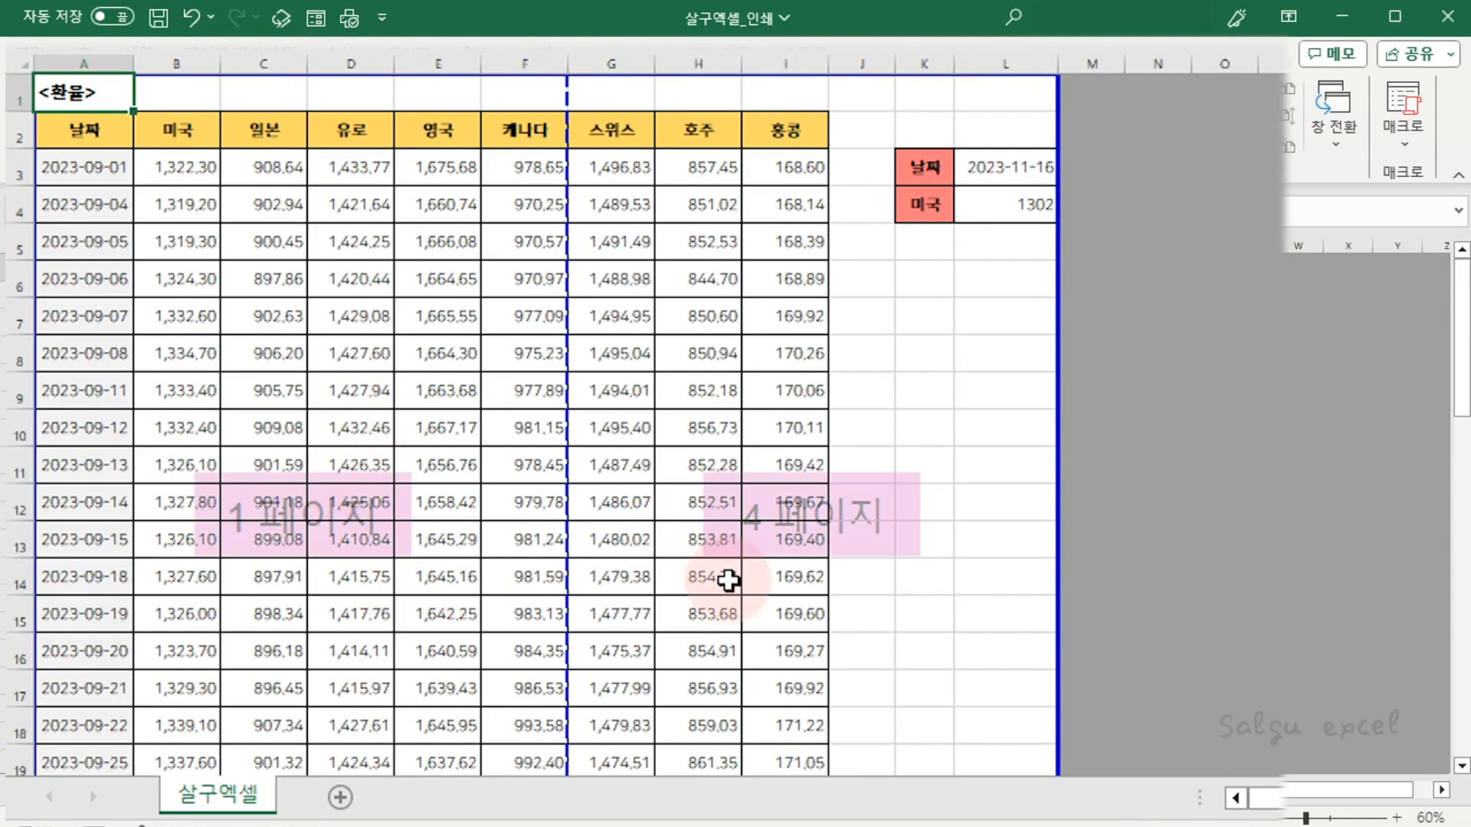
pyautogui.scroll(-9, 740, 599)
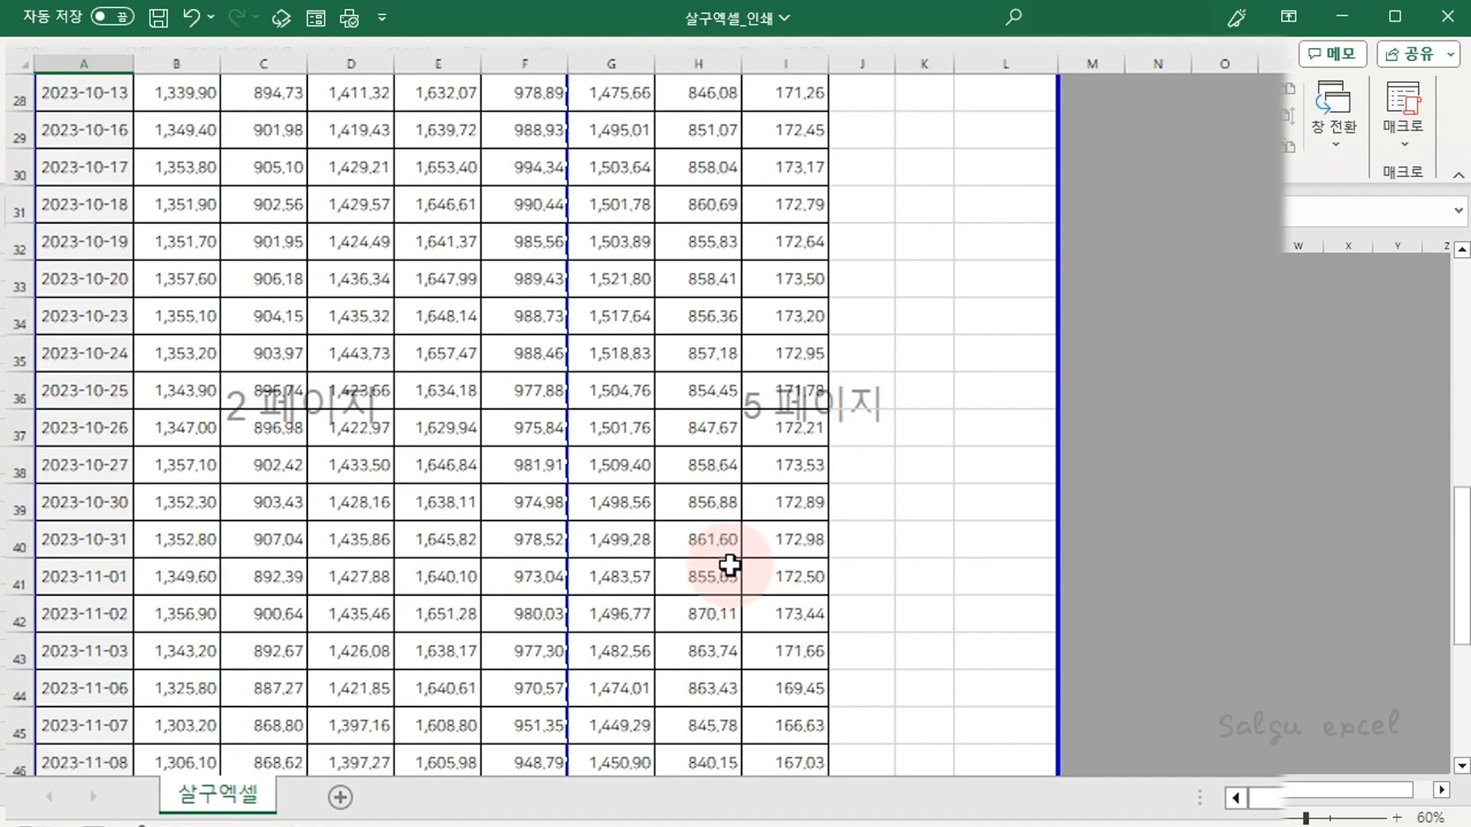
pyautogui.scroll(5, 730, 566)
pyautogui.scroll(4, 730, 565)
pyautogui.hotkey('ctrl', 'a')
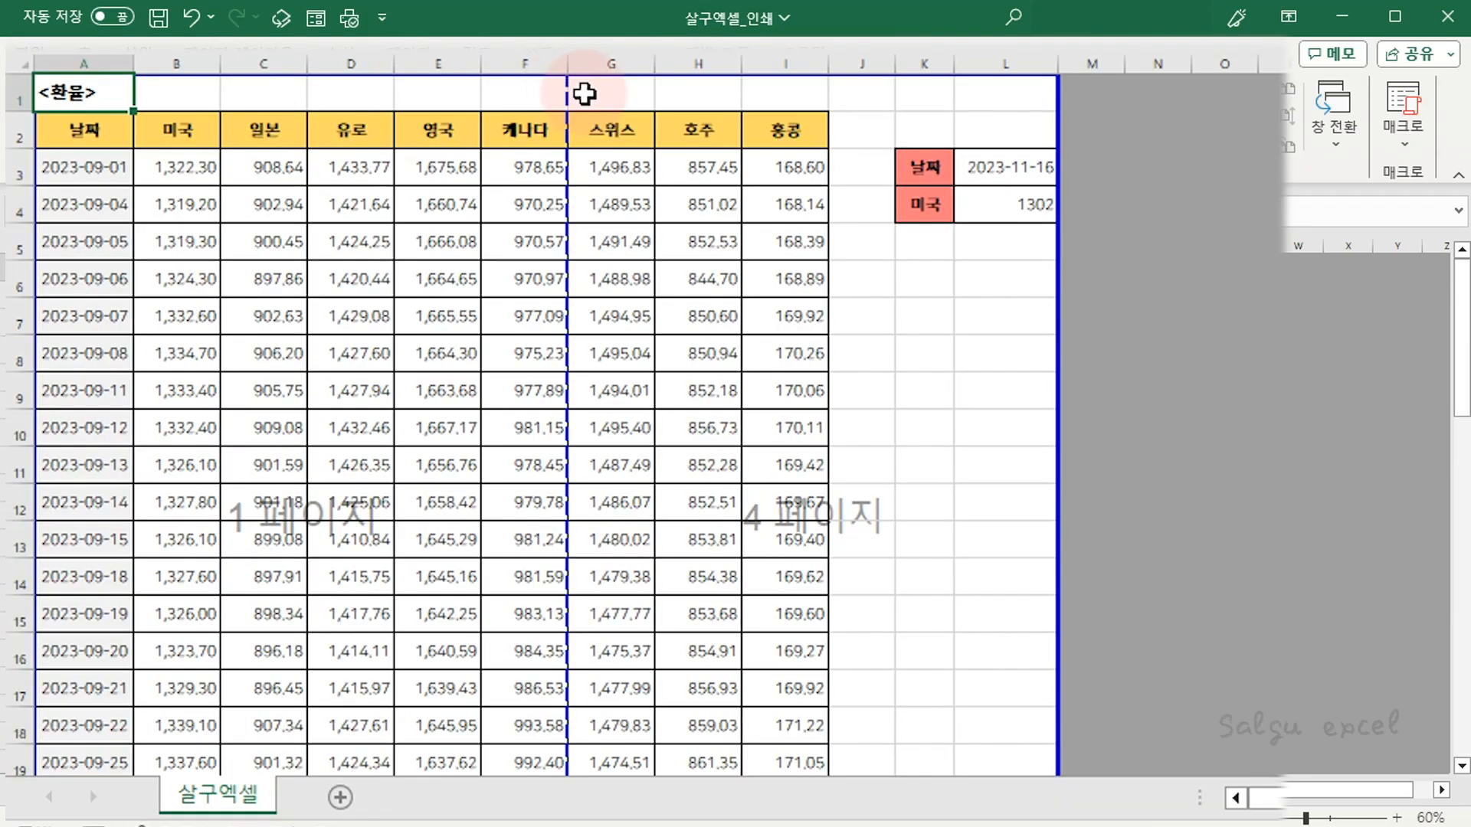
# Try moving the vertical page break to the outer edge of column L and the horizontal break below row 52, and undo both moves
pyautogui.moveTo(414, 268); pyautogui.dragTo(498, 281)
pyautogui.moveTo(677, 114)
pyautogui.mouseDown()
pyautogui.moveTo(498, 114)
pyautogui.moveTo(678, 114)
pyautogui.moveTo(565, 99)
pyautogui.moveTo(598, 88)
pyautogui.mouseUp()
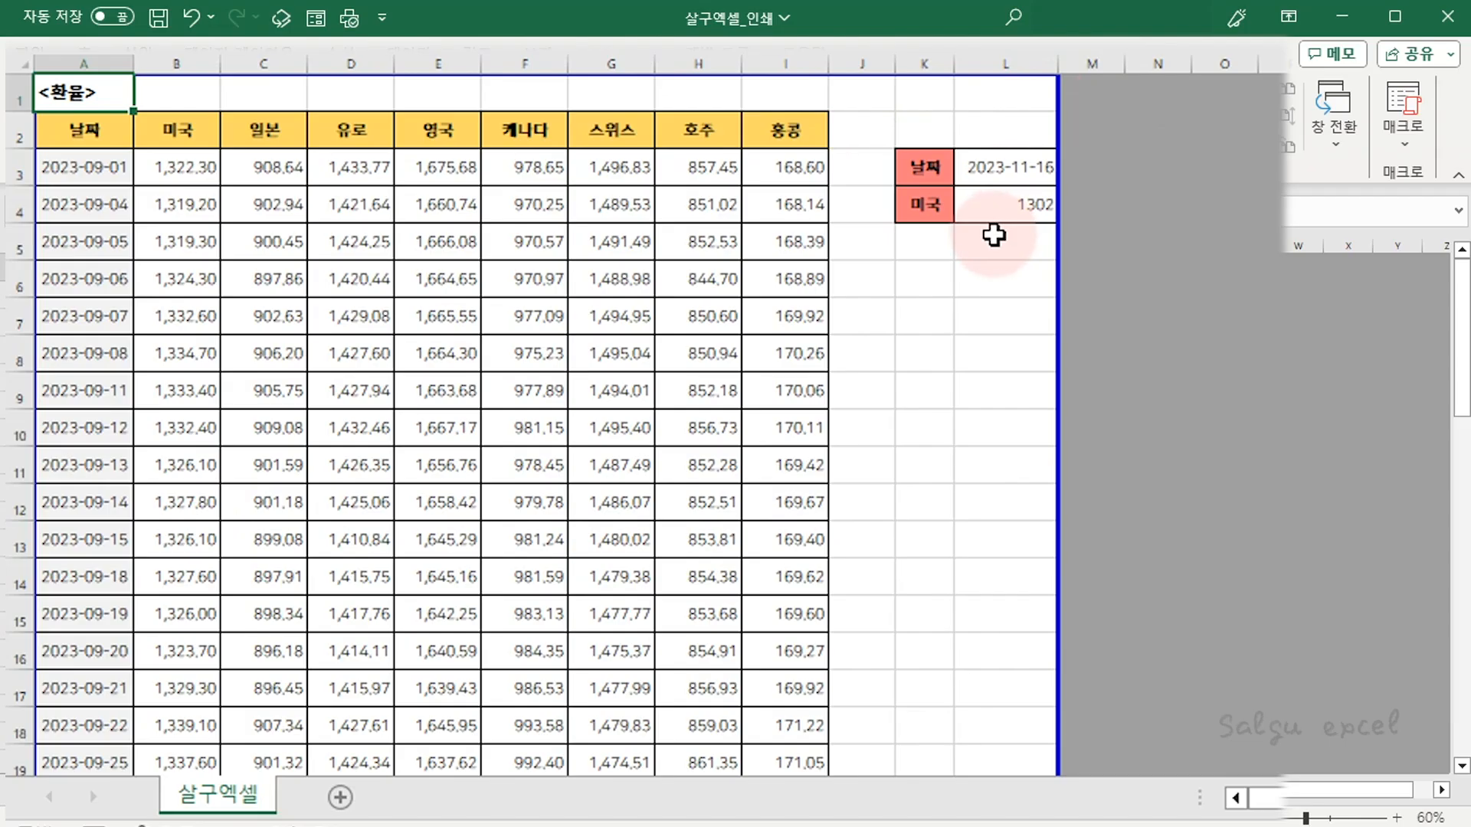
pyautogui.scroll(-8, 991, 222)
pyautogui.scroll(-6, 991, 202)
pyautogui.scroll(1, 987, 199)
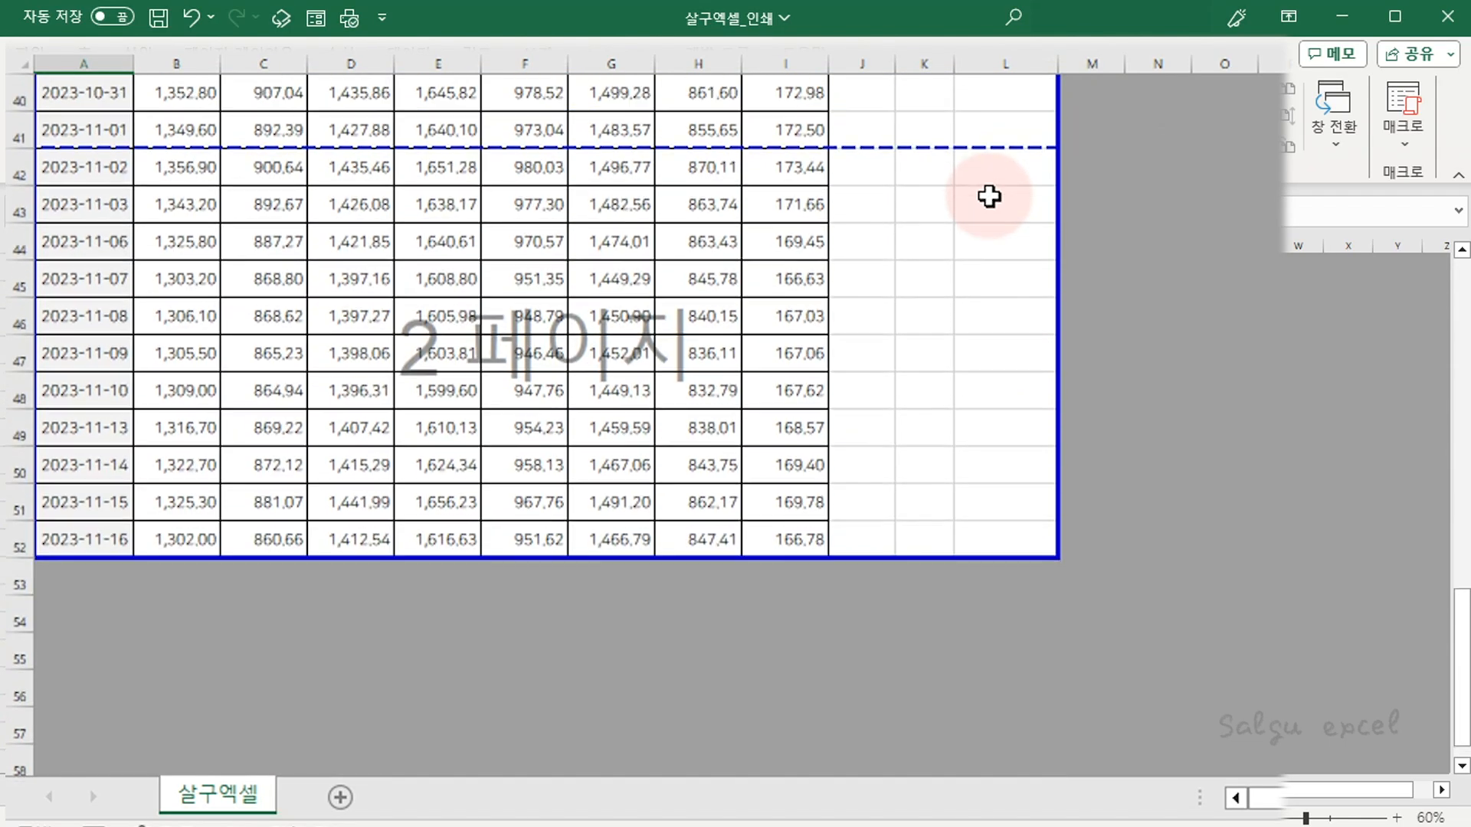
pyautogui.moveTo(993, 150); pyautogui.dragTo(984, 557)
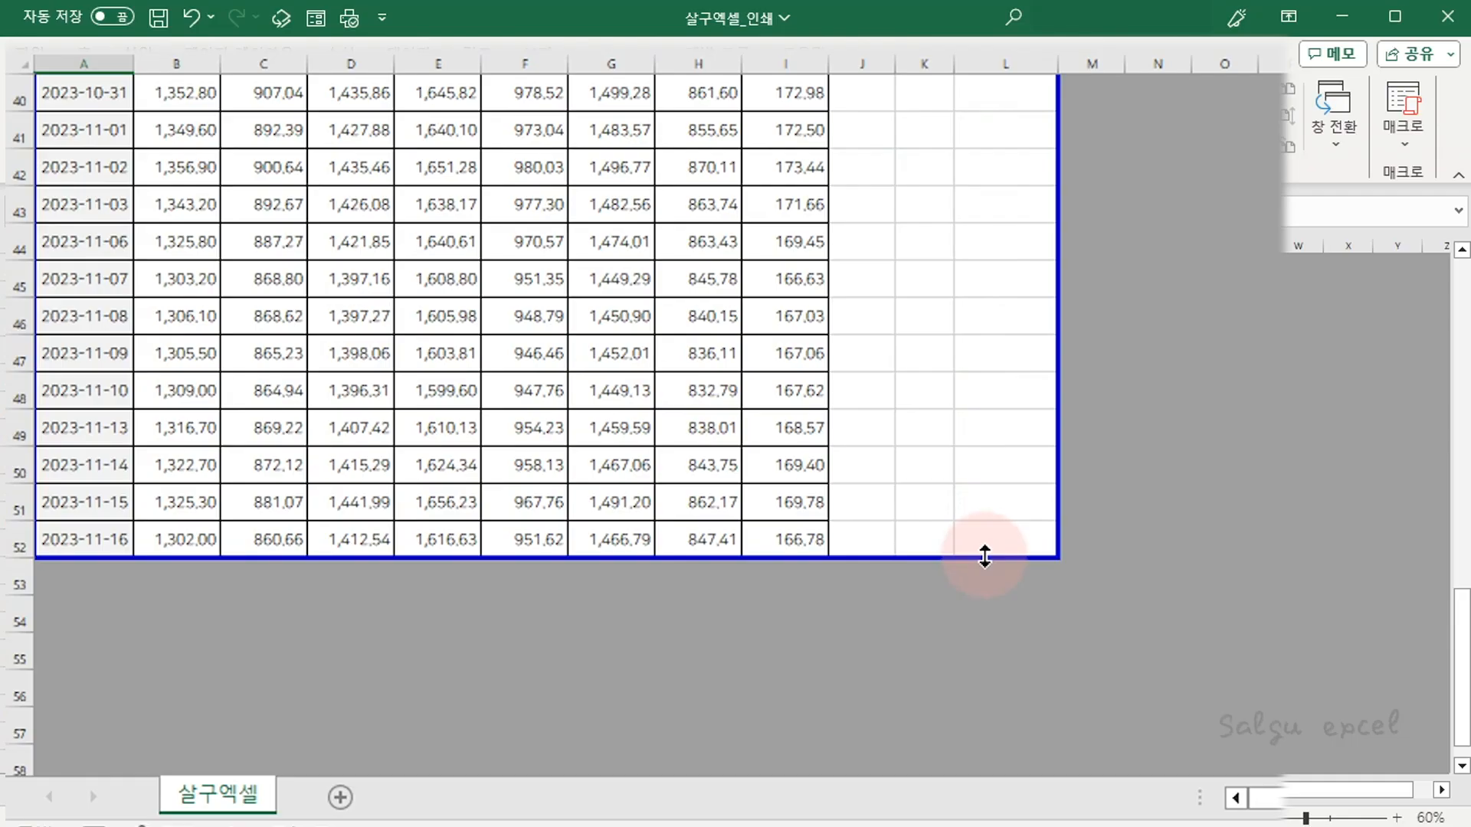
pyautogui.scroll(8, 608, 427)
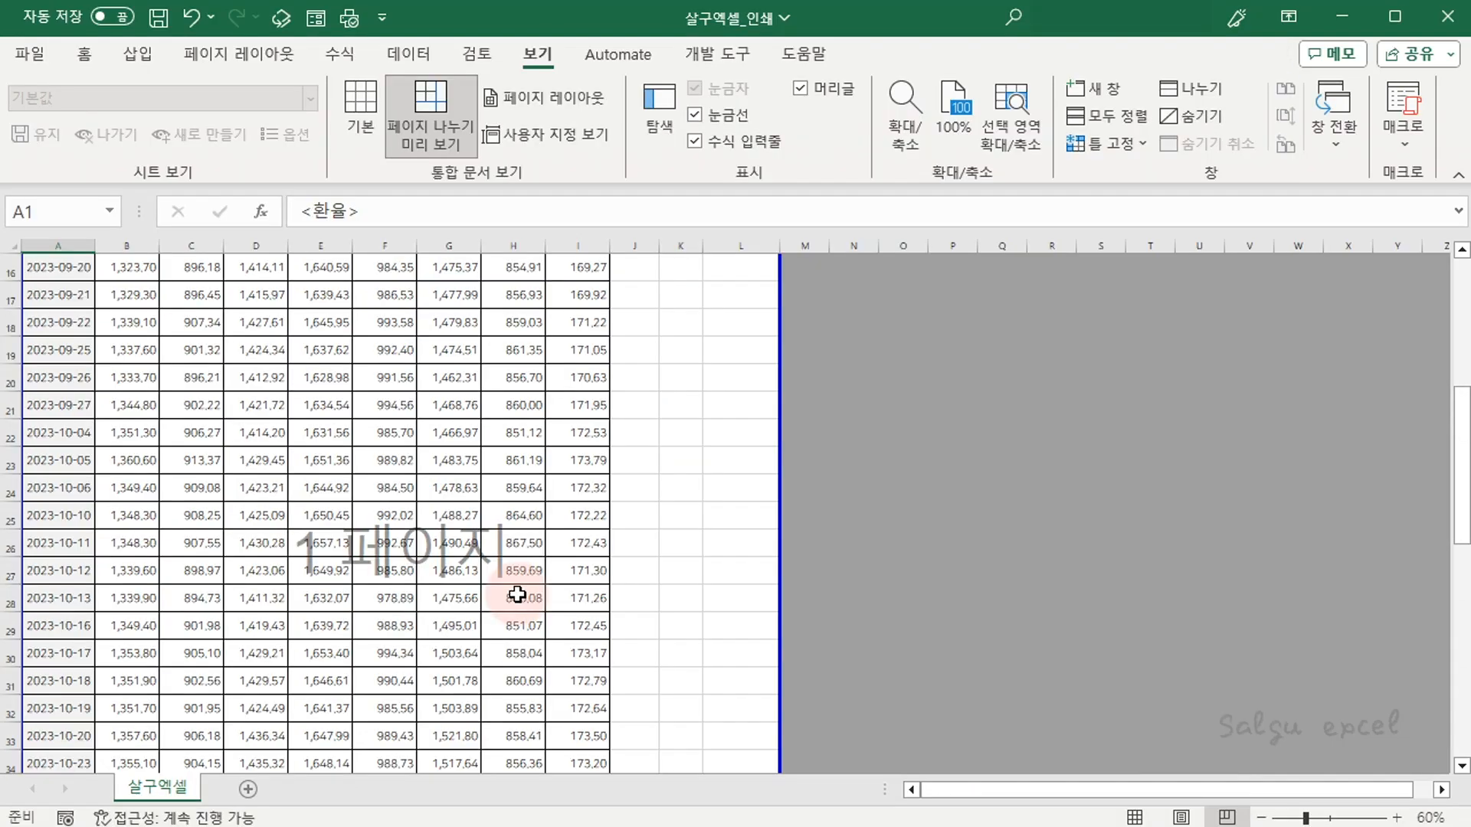
pyautogui.hotkey('ctrl', 'z')
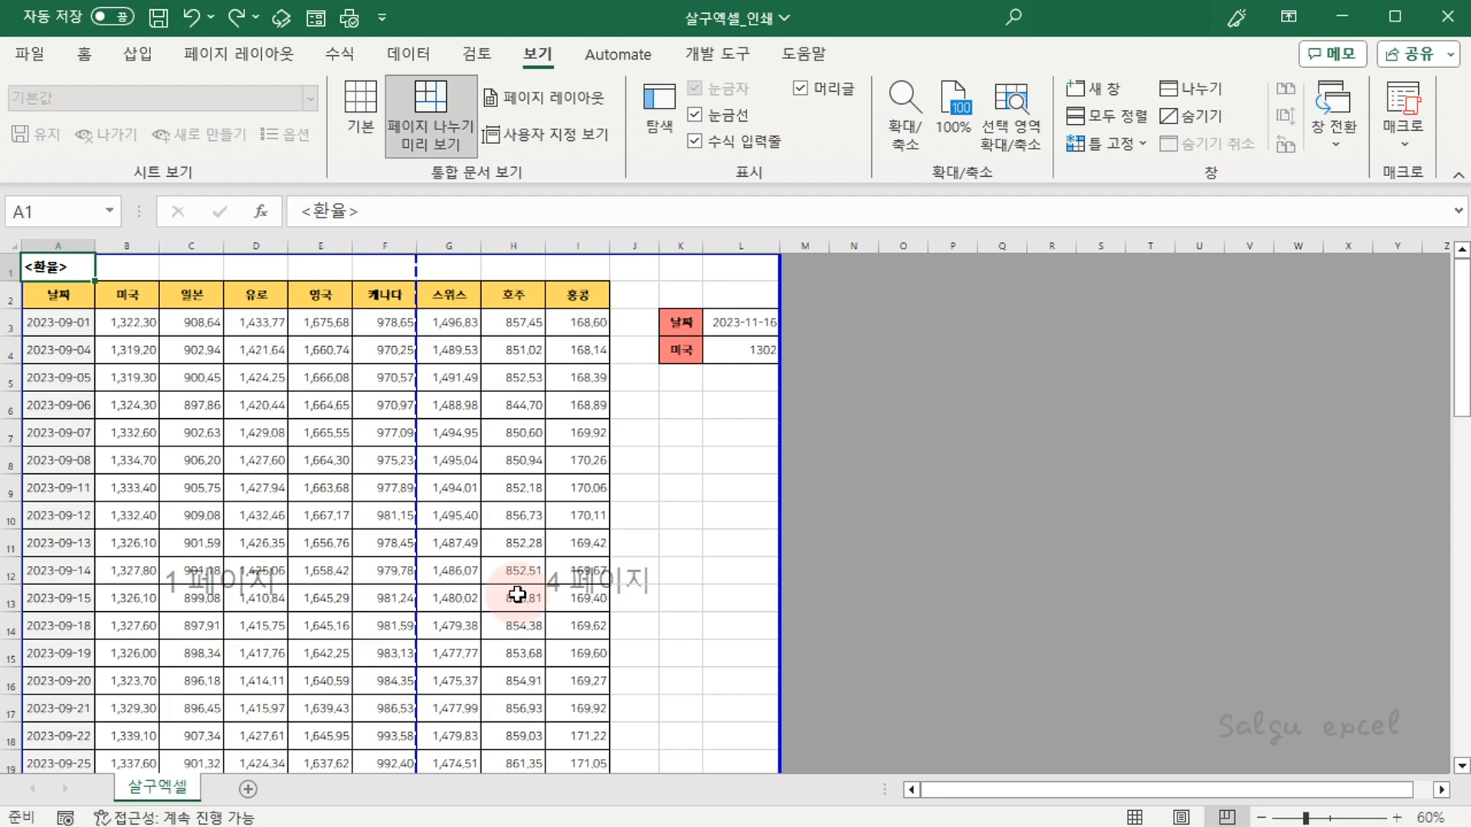
# Set the print scaling width to 1페이지 and check the page breaks down to the end of the table
pyautogui.click(264, 58)
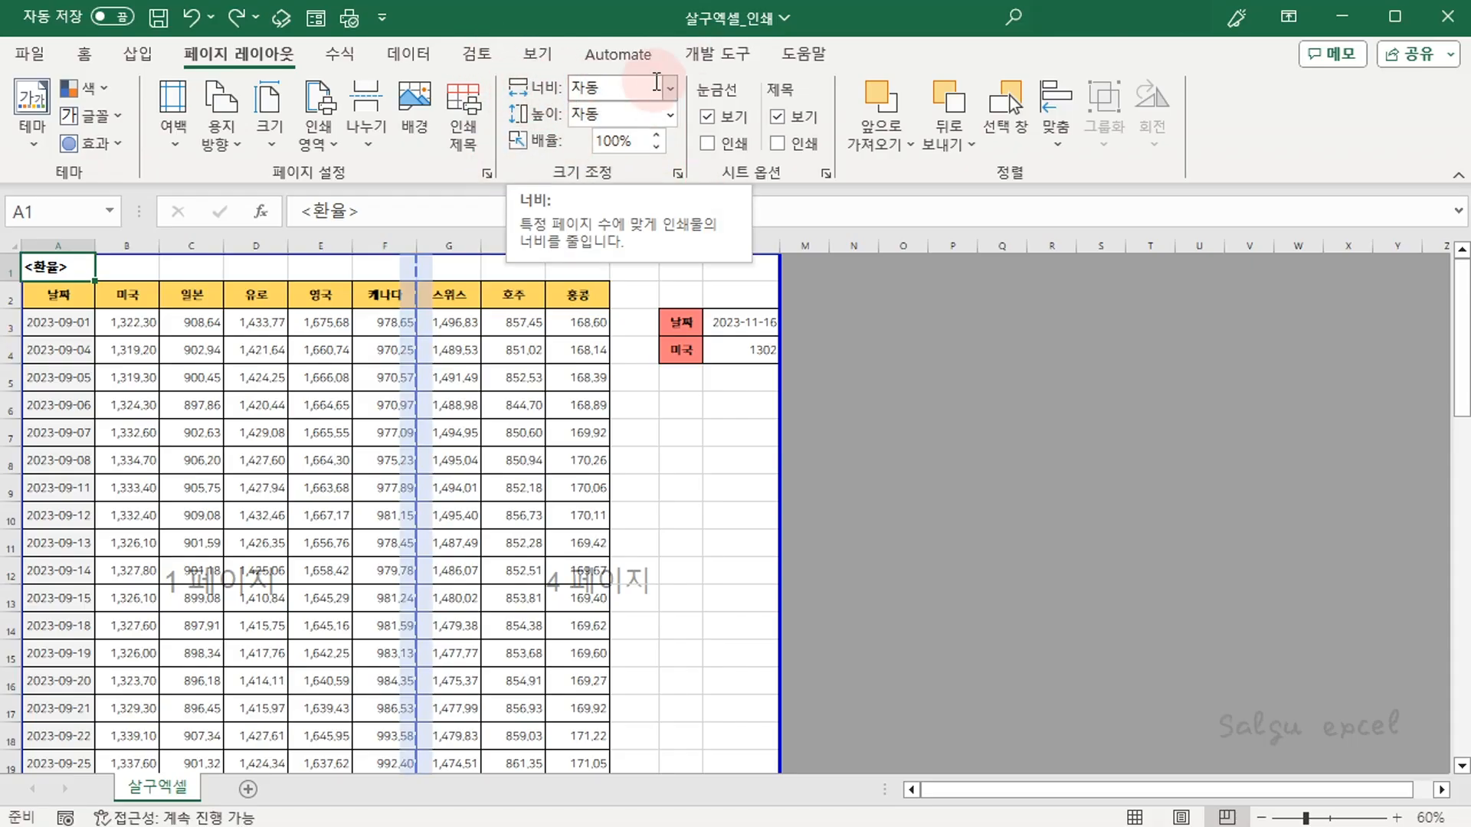
pyautogui.click(675, 95)
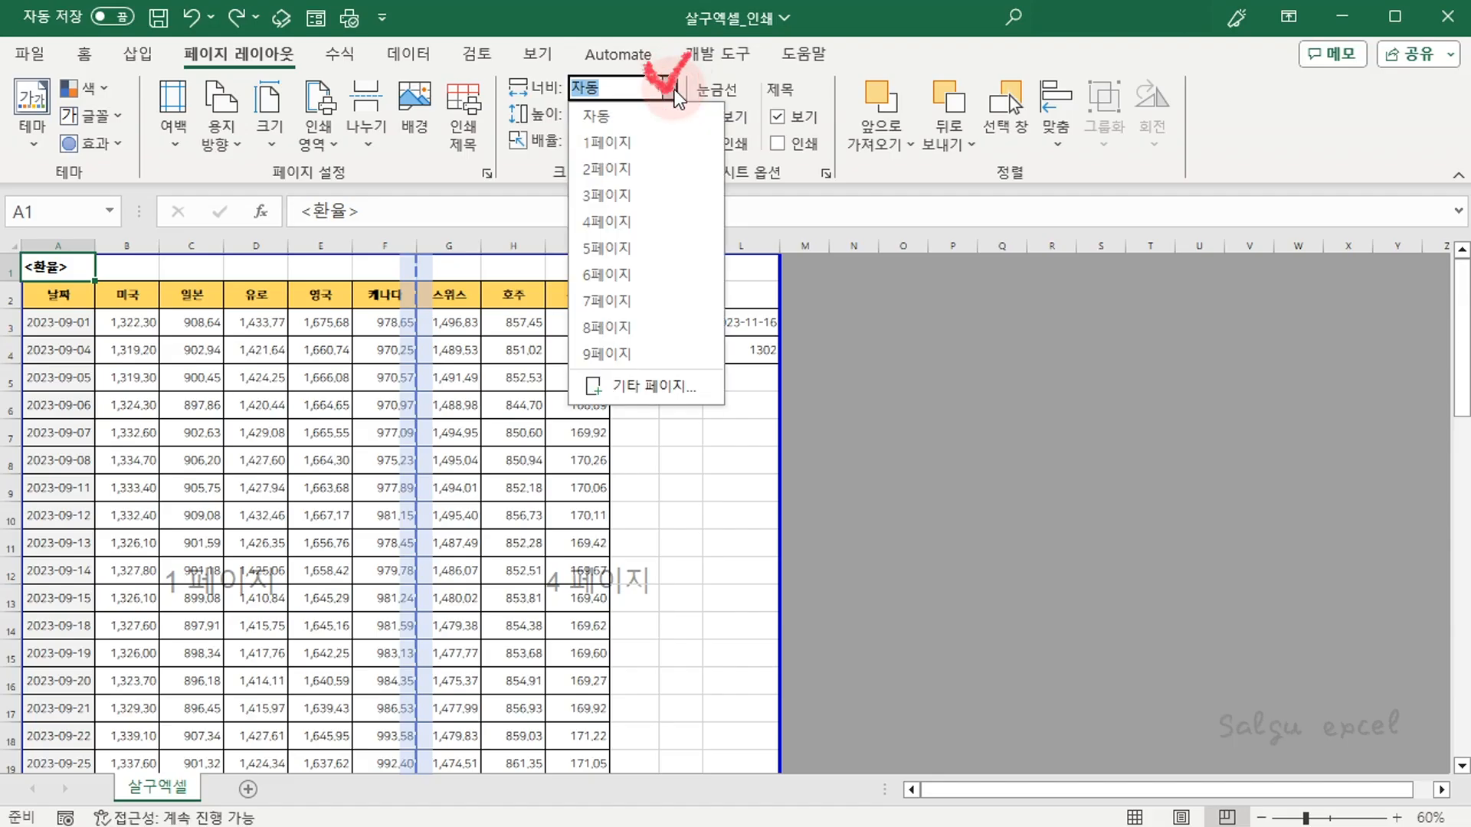
pyautogui.click(662, 146)
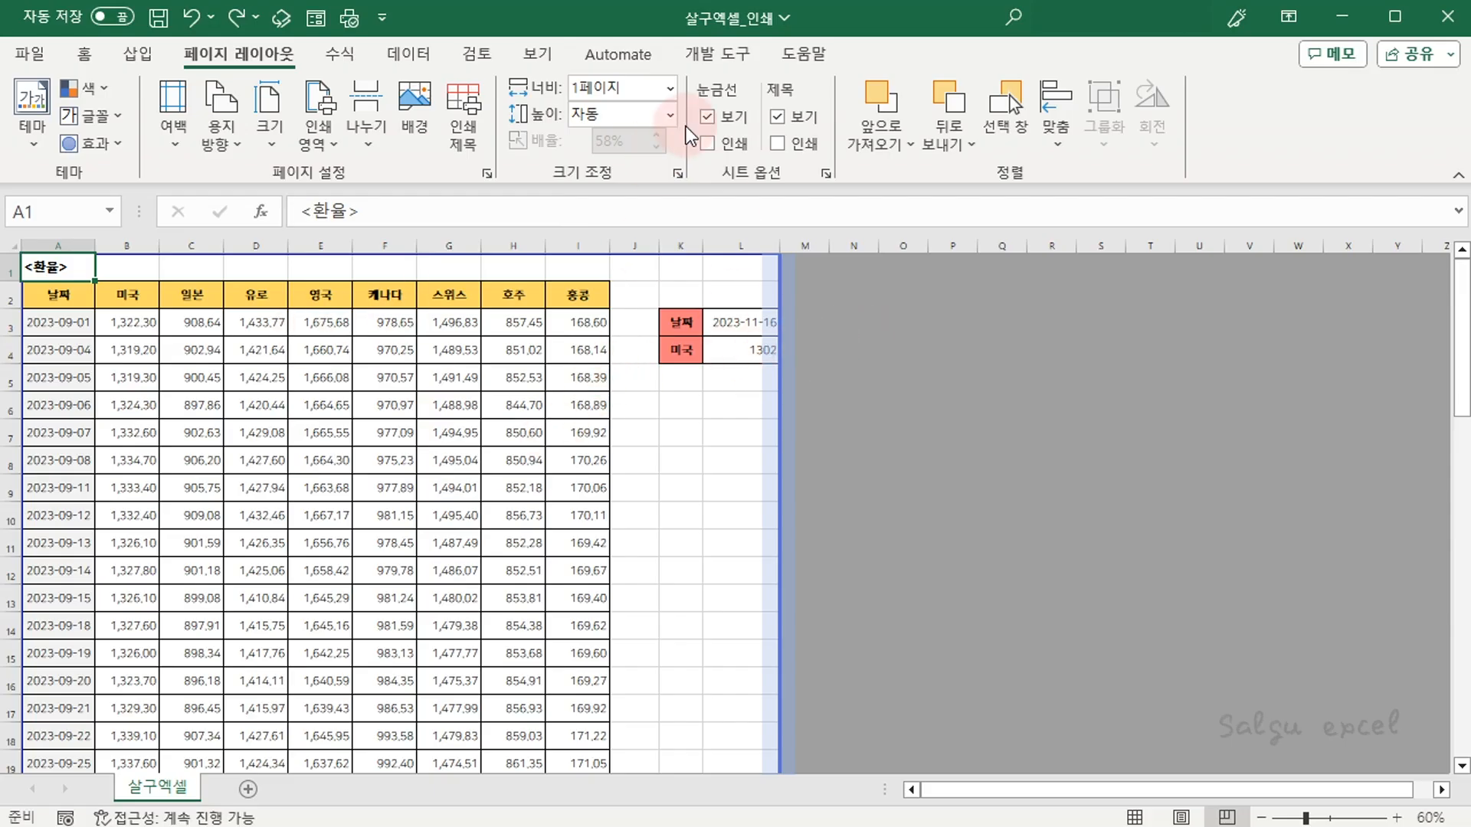
pyautogui.scroll(-8, 708, 420)
pyautogui.scroll(-4, 710, 430)
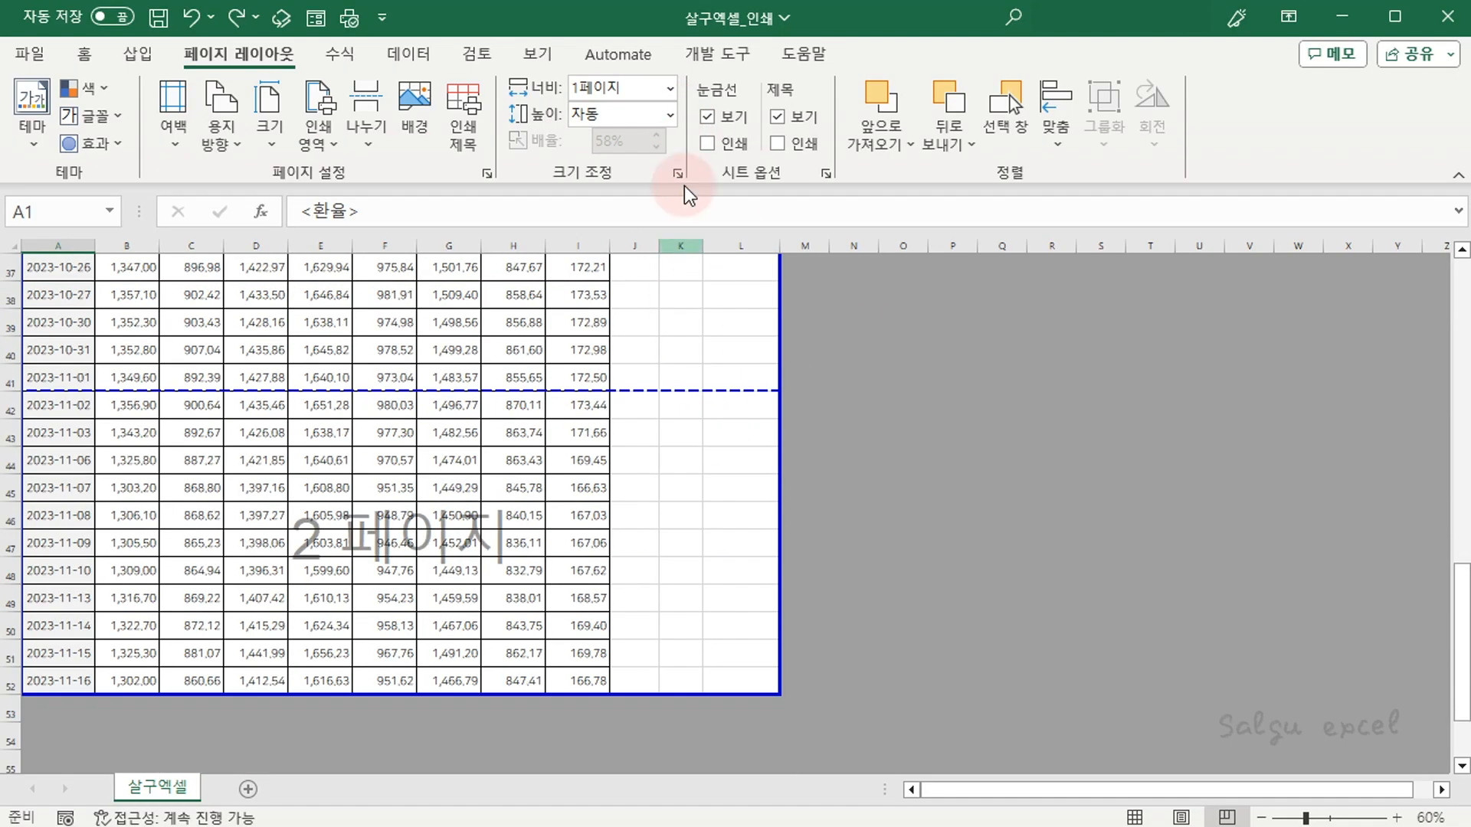
# Set the print scaling height to 1페이지
pyautogui.click(670, 114)
pyautogui.click(665, 172)
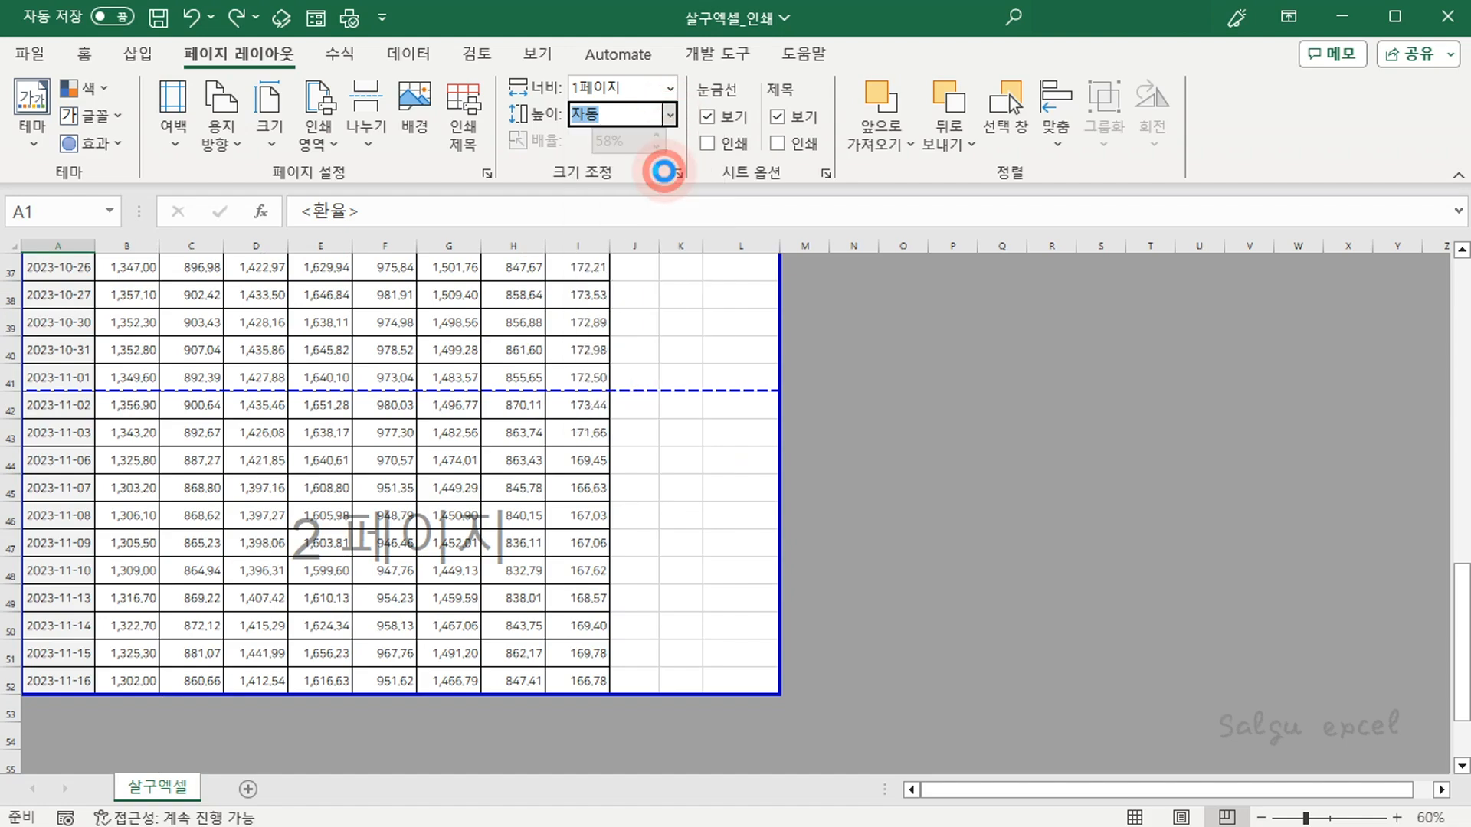
pyautogui.scroll(6, 560, 504)
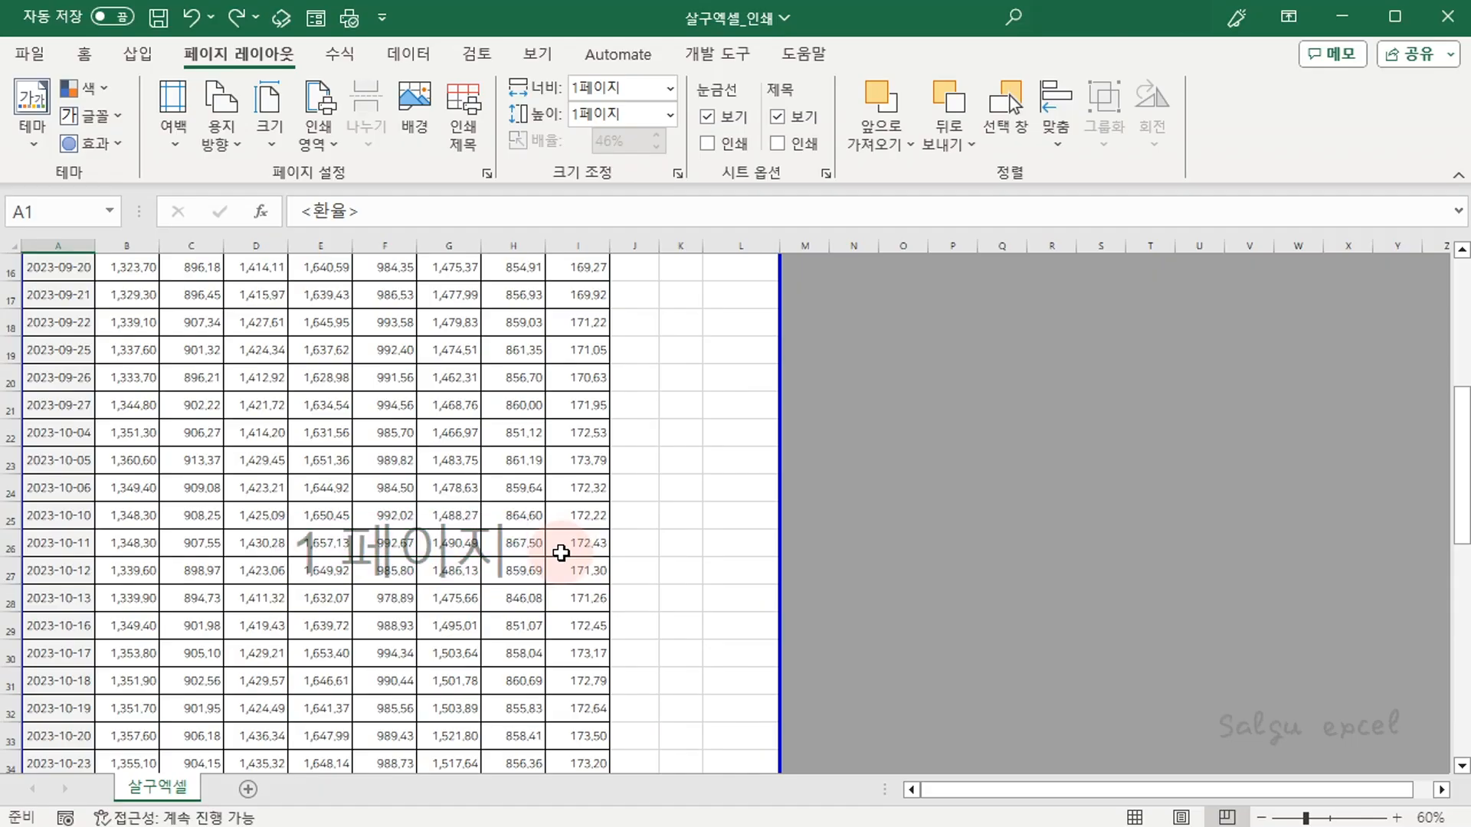
# Examine the one-page layout in the print preview, enlarge the page to check its legibility, and return to the worksheet
pyautogui.hotkey('ctrl', 'p')
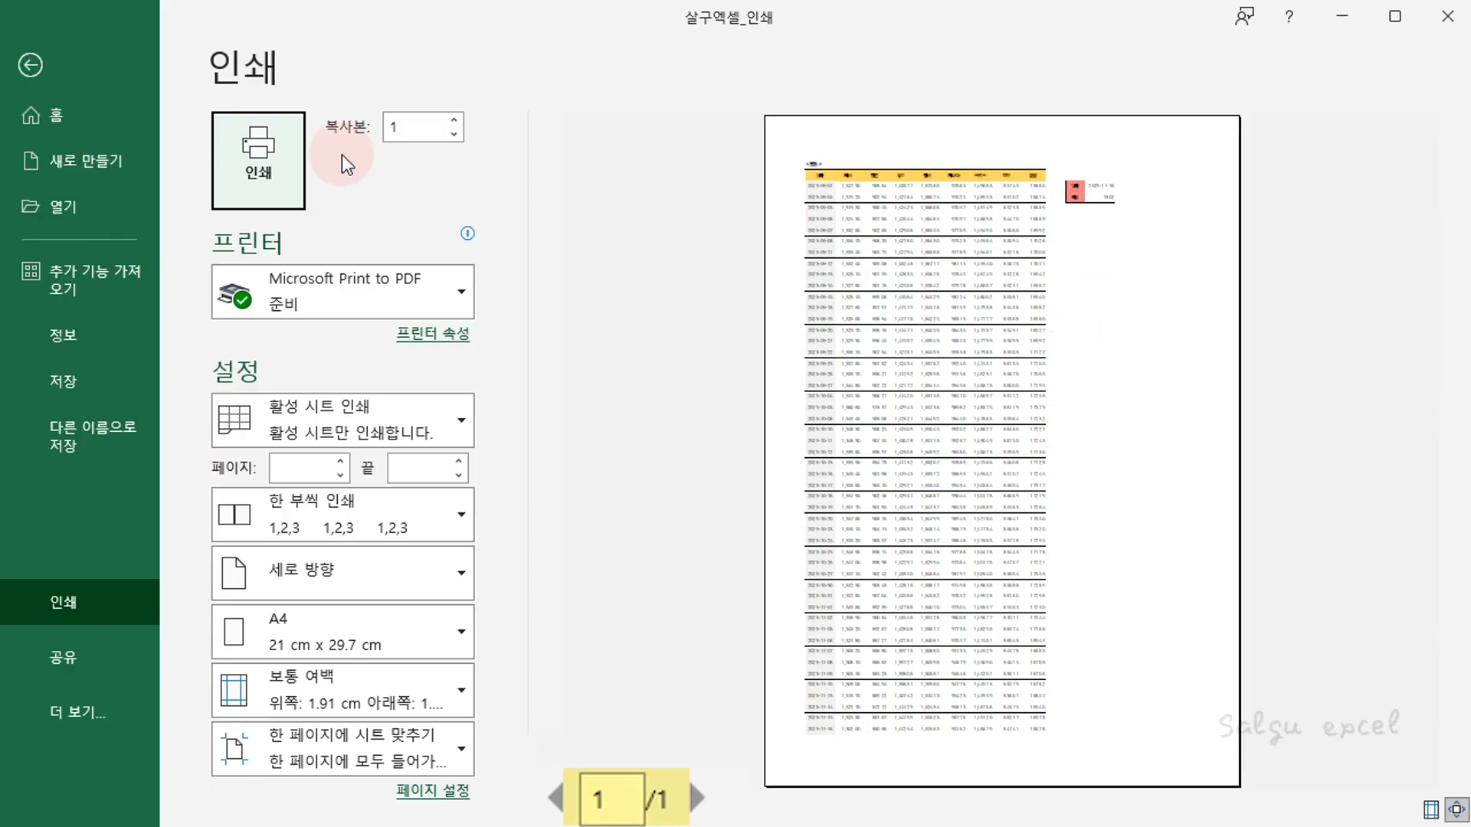
pyautogui.click(1455, 810)
pyautogui.click(1050, 329)
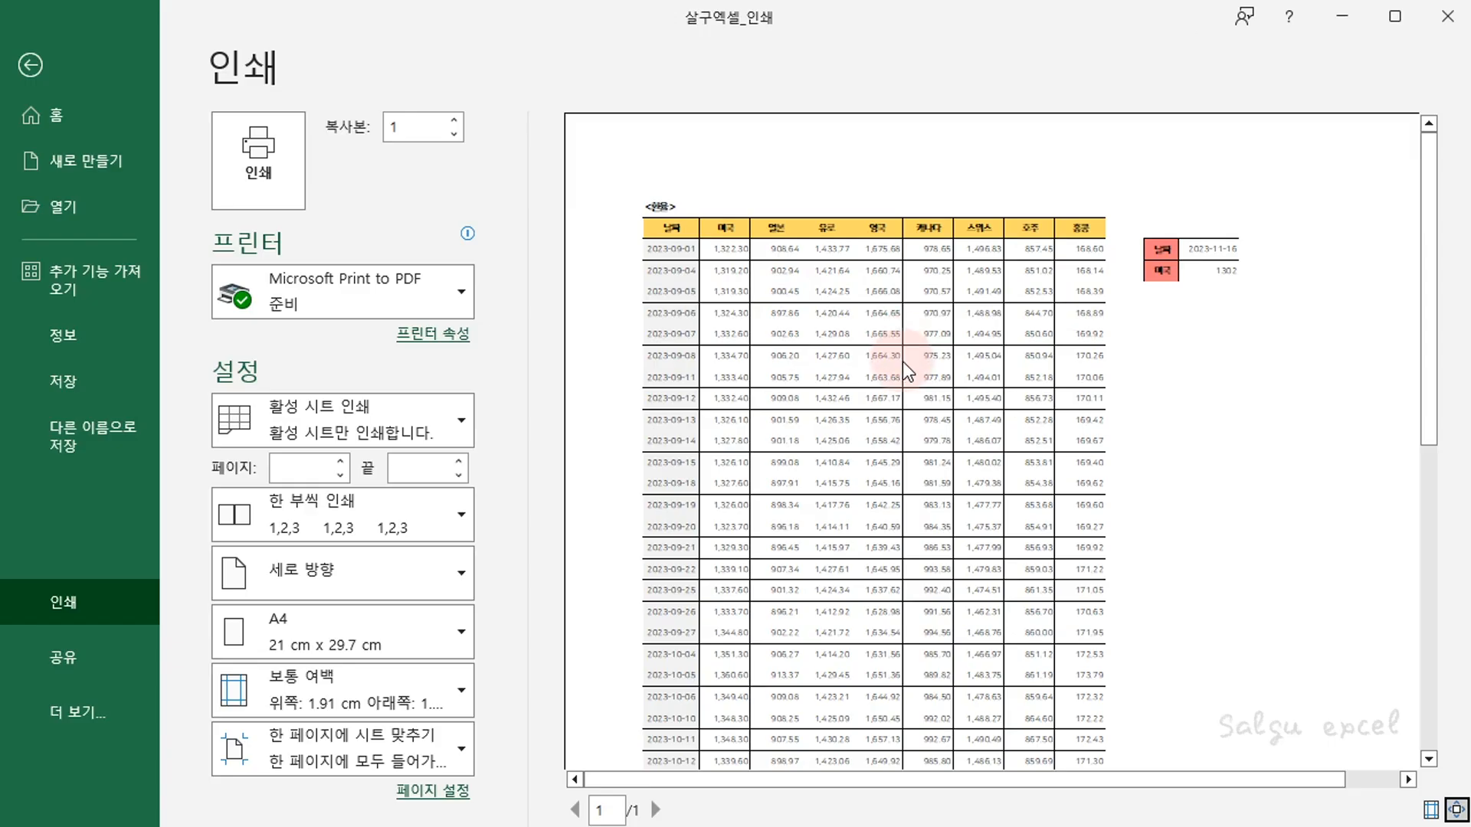
pyautogui.press('Escape')
pyautogui.press('Escape')
pyautogui.scroll(5, 902, 361)
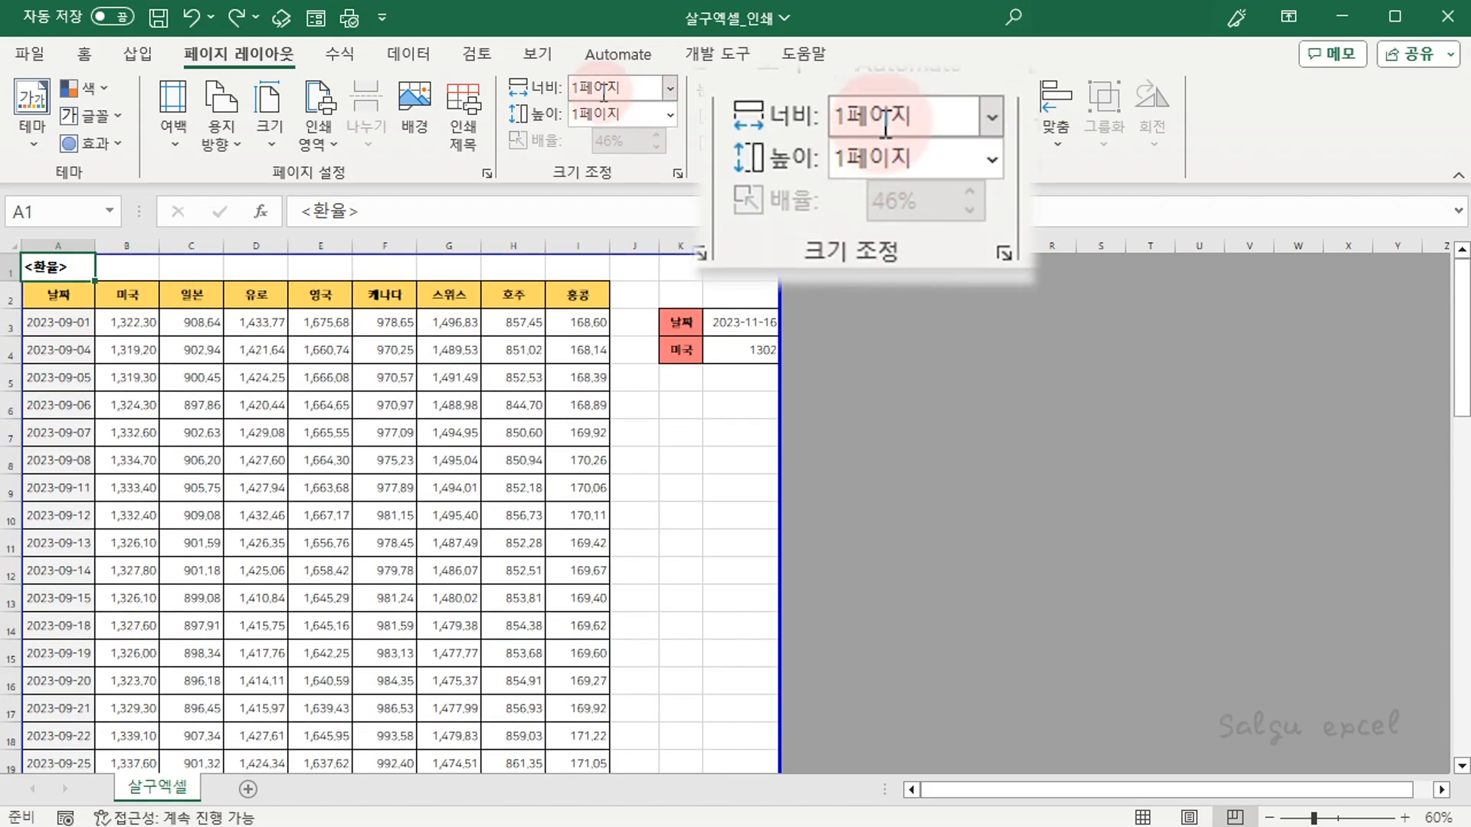
# Set the print scaling height back to 자동 and check the page division down the table
pyautogui.click(670, 115)
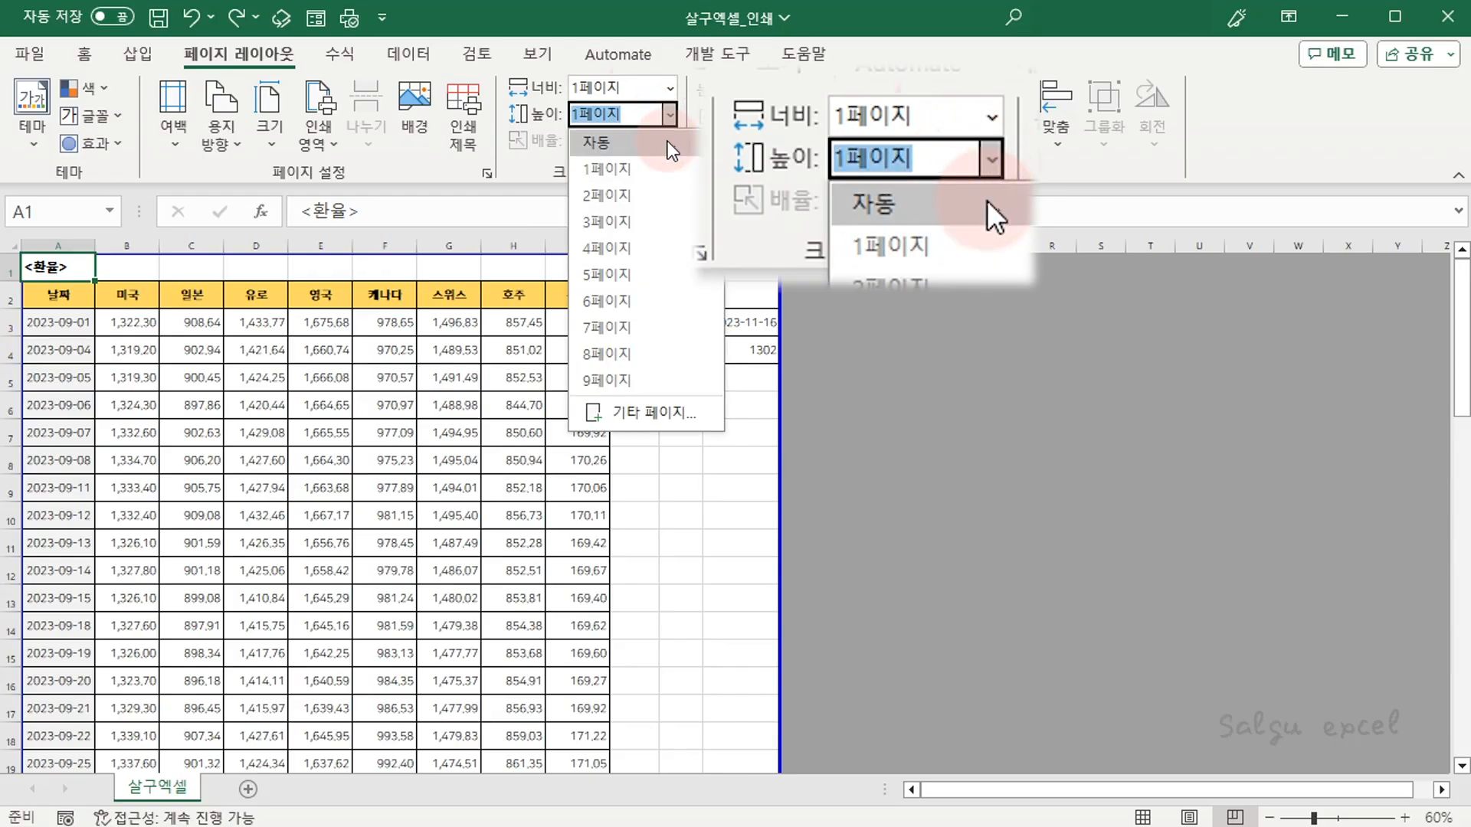
pyautogui.click(668, 142)
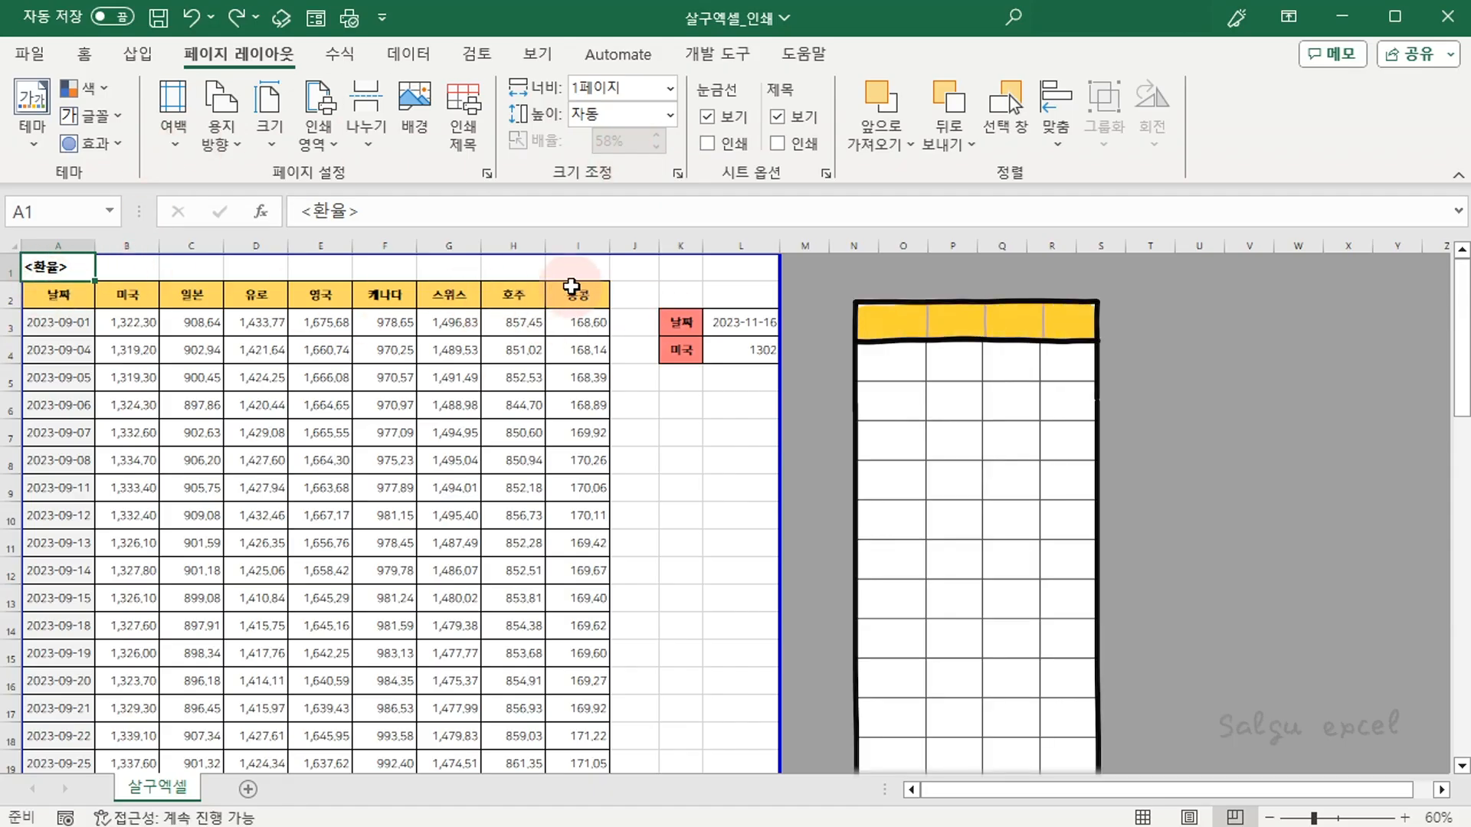
pyautogui.scroll(-12, 614, 357)
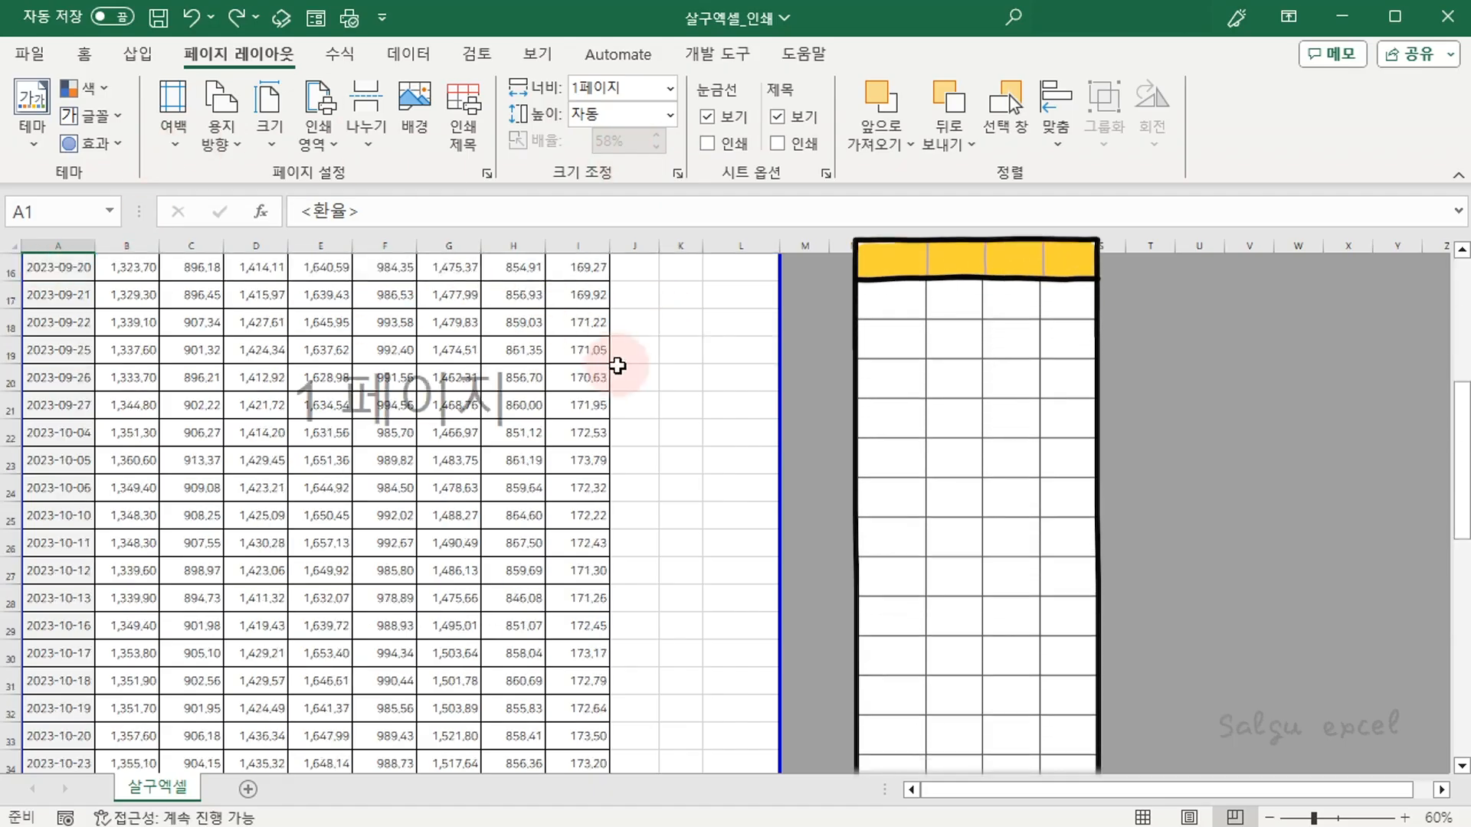
pyautogui.scroll(10, 617, 366)
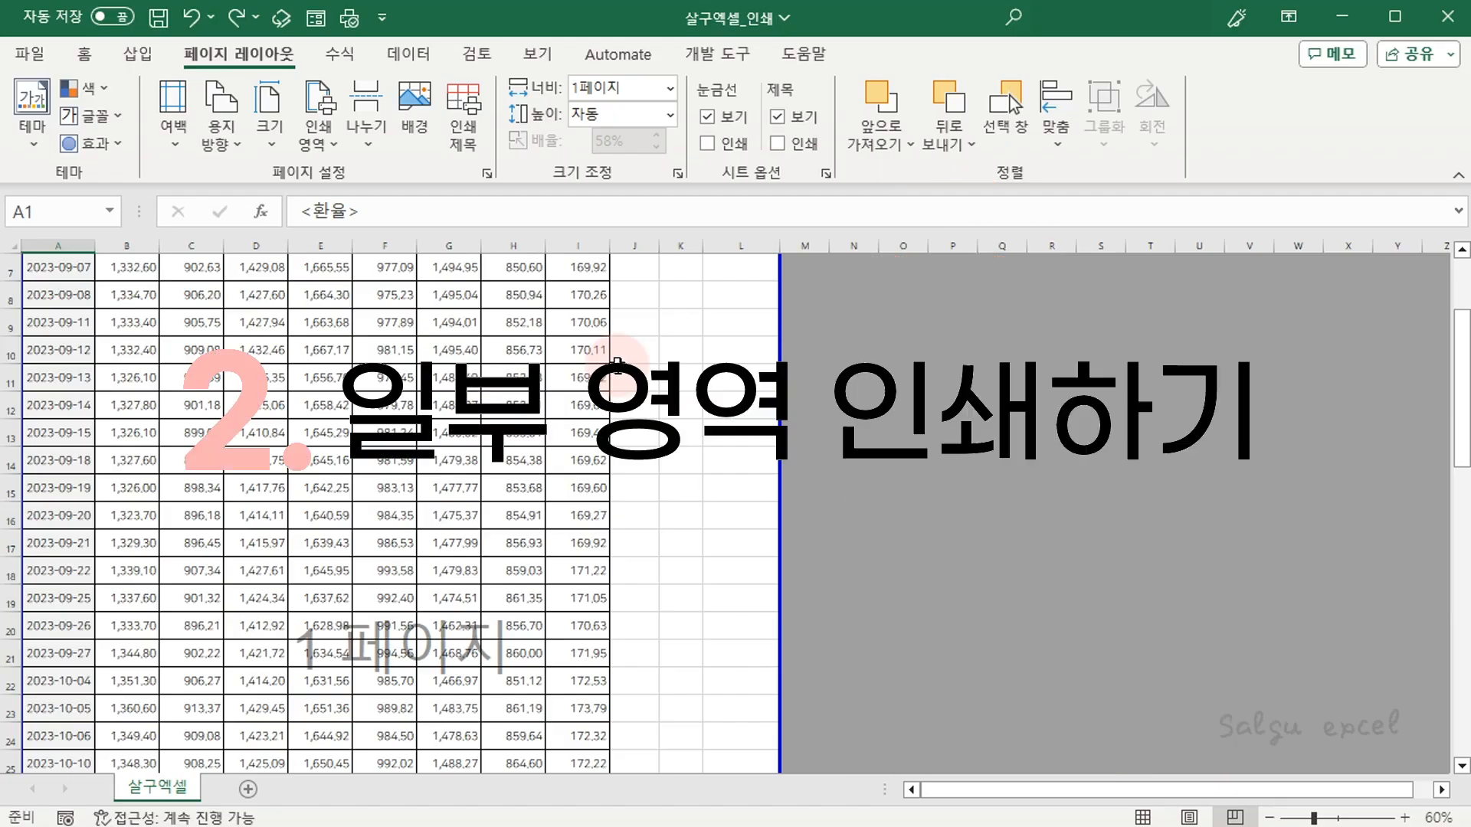
pyautogui.scroll(2, 617, 366)
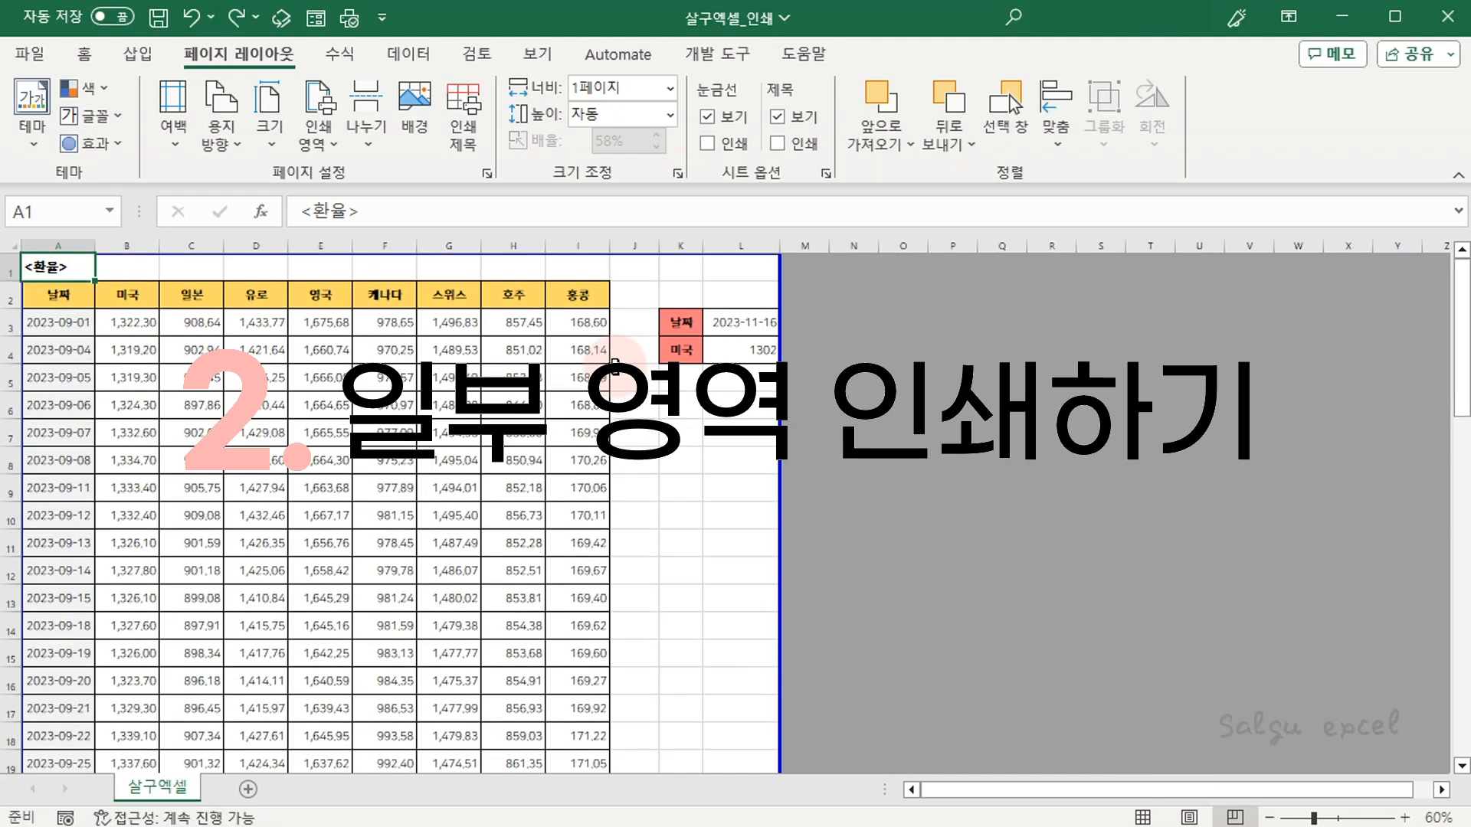
# Shrink the print area by moving its outer border to column I, and its upper corner in to row 4 and column E
pyautogui.moveTo(57, 310); pyautogui.dragTo(340, 595)
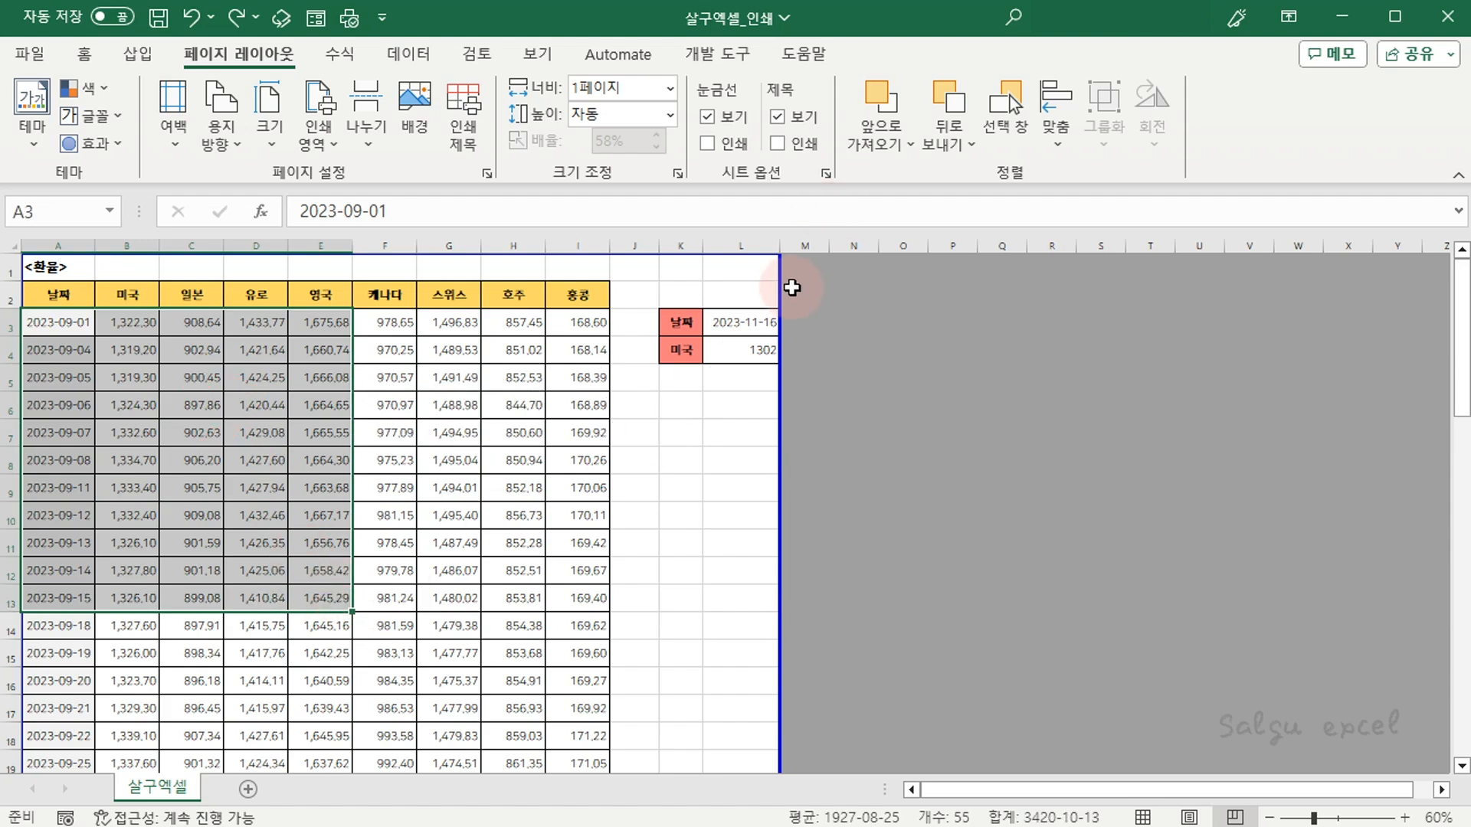
pyautogui.moveTo(780, 287); pyautogui.dragTo(618, 314)
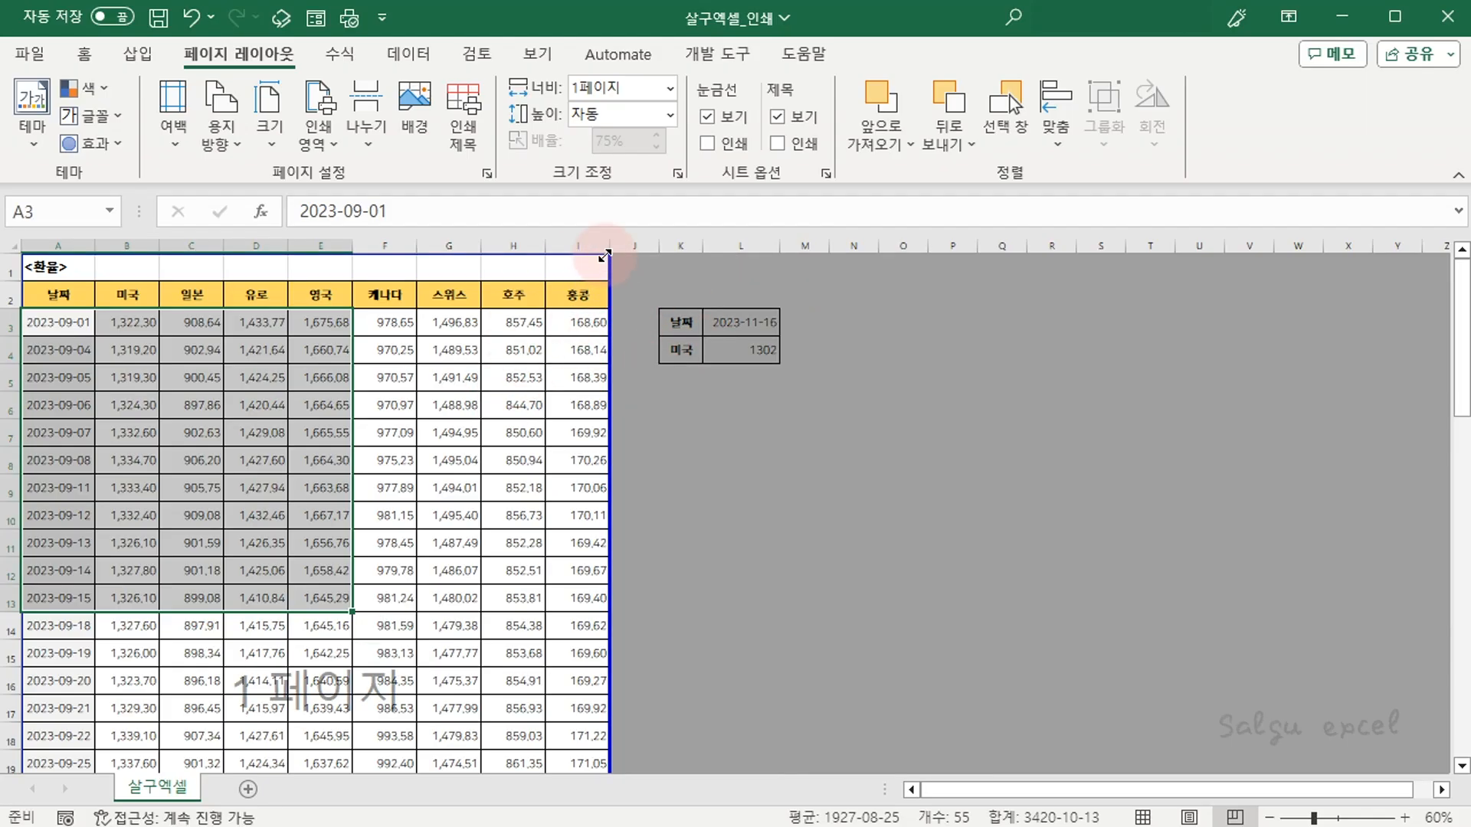
pyautogui.moveTo(604, 254); pyautogui.dragTo(315, 334)
pyautogui.click(429, 452)
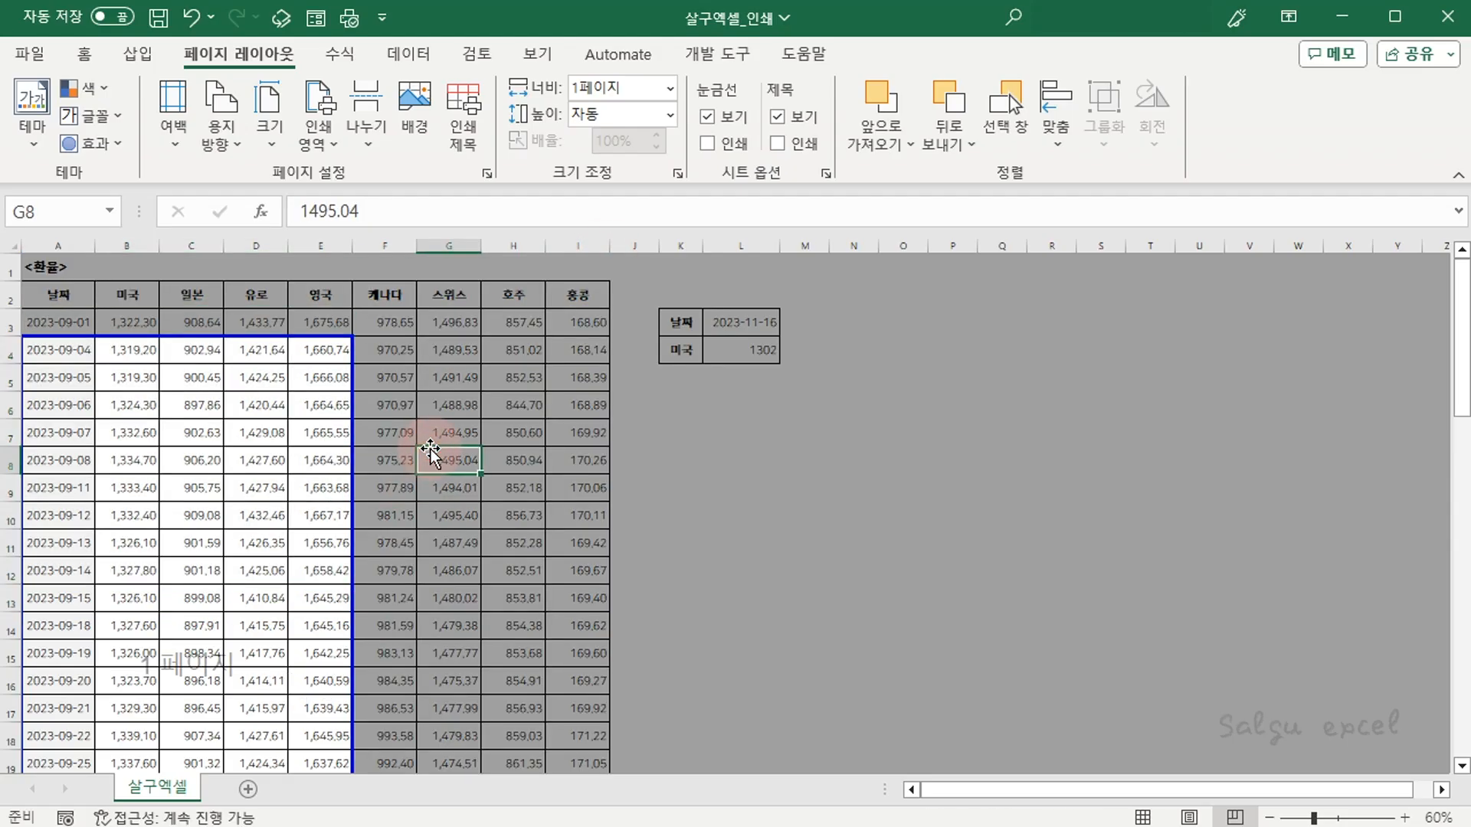
# Set the print area to A2:F12 and check the whole page in the print preview before returning to the worksheet
pyautogui.moveTo(53, 295); pyautogui.dragTo(362, 567)
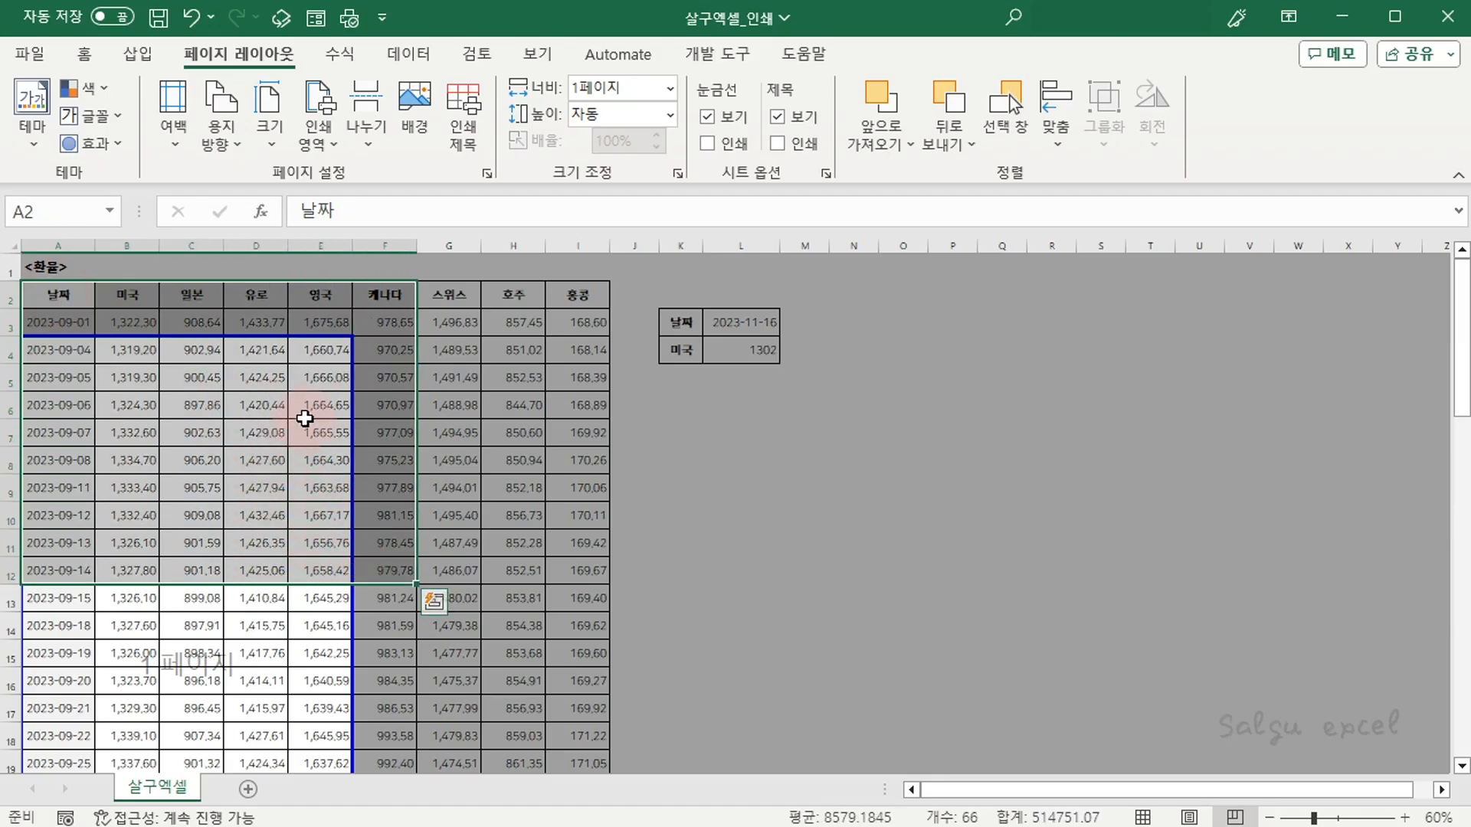
pyautogui.rightClick(305, 419)
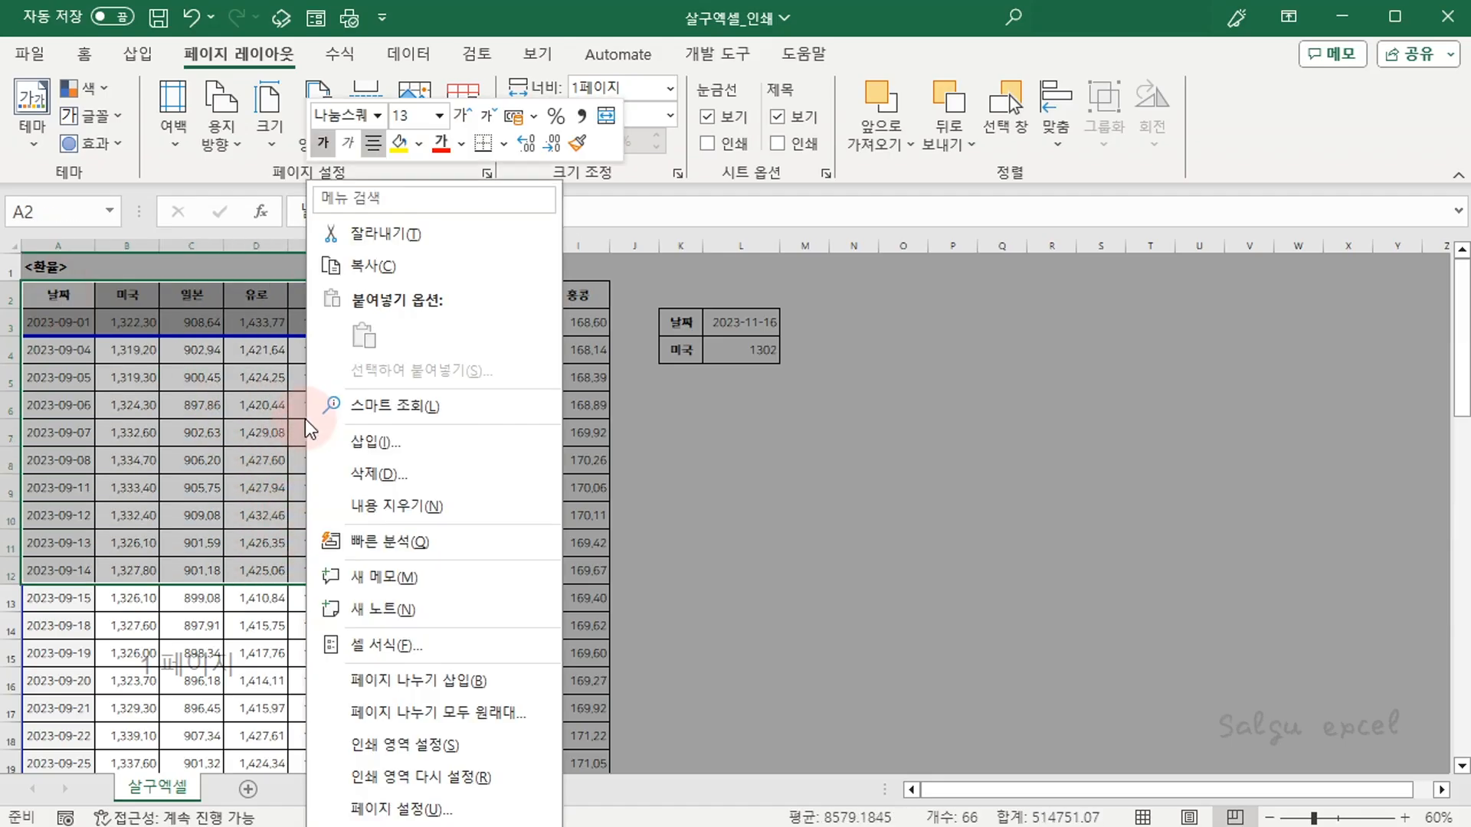
pyautogui.click(503, 745)
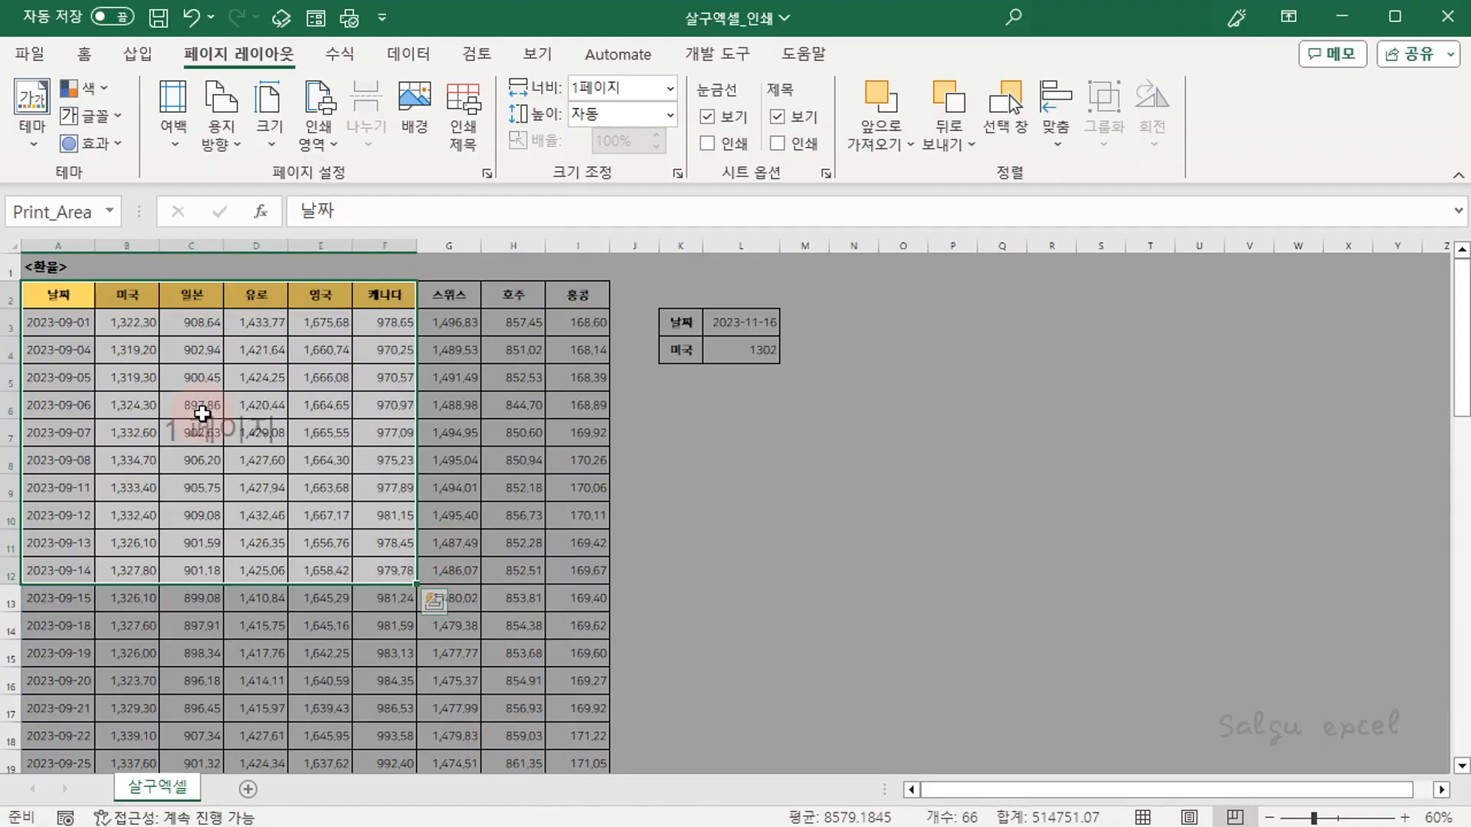
pyautogui.click(197, 376)
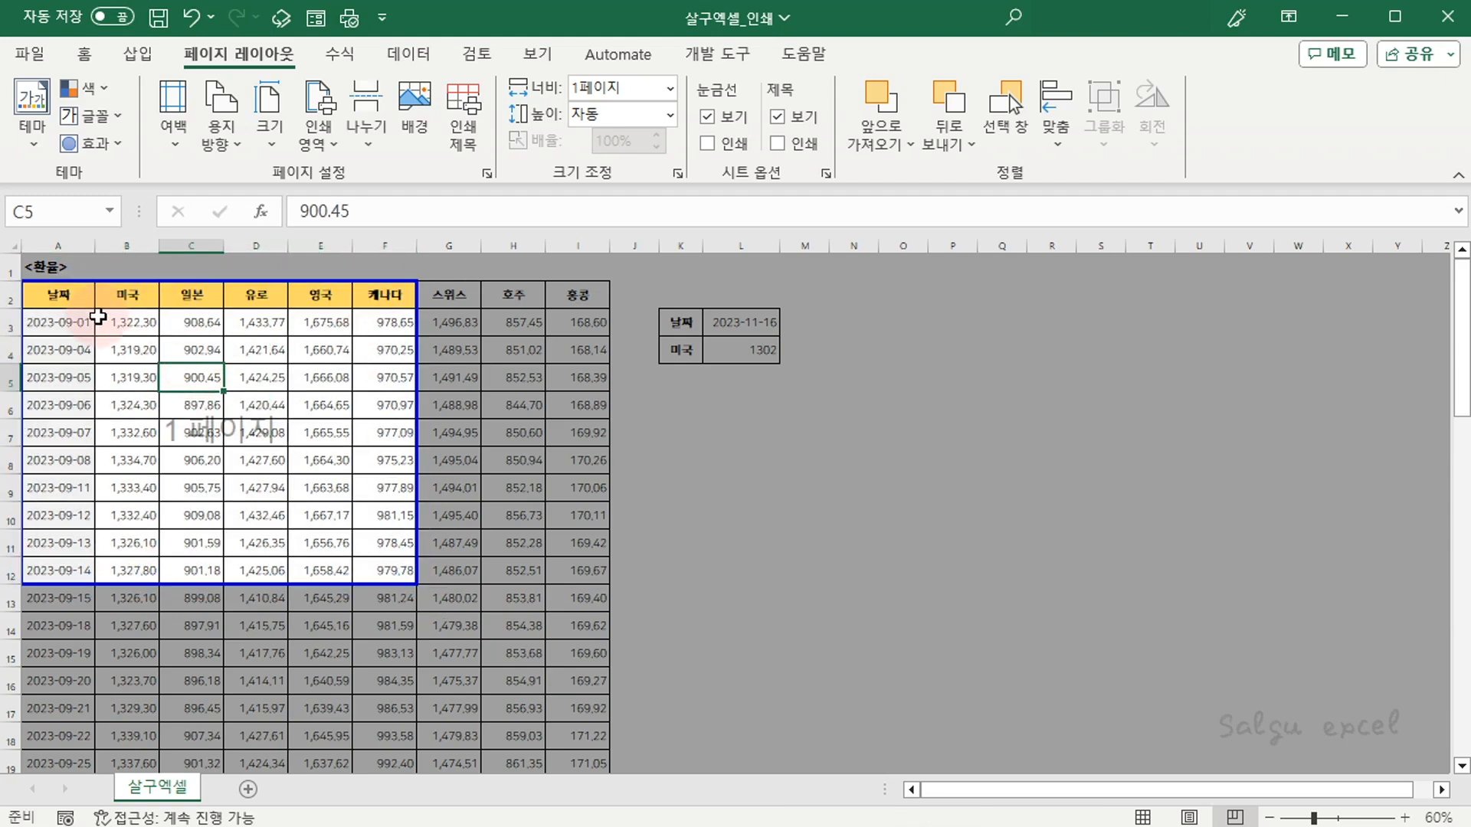
pyautogui.hotkey('ctrl', 'p')
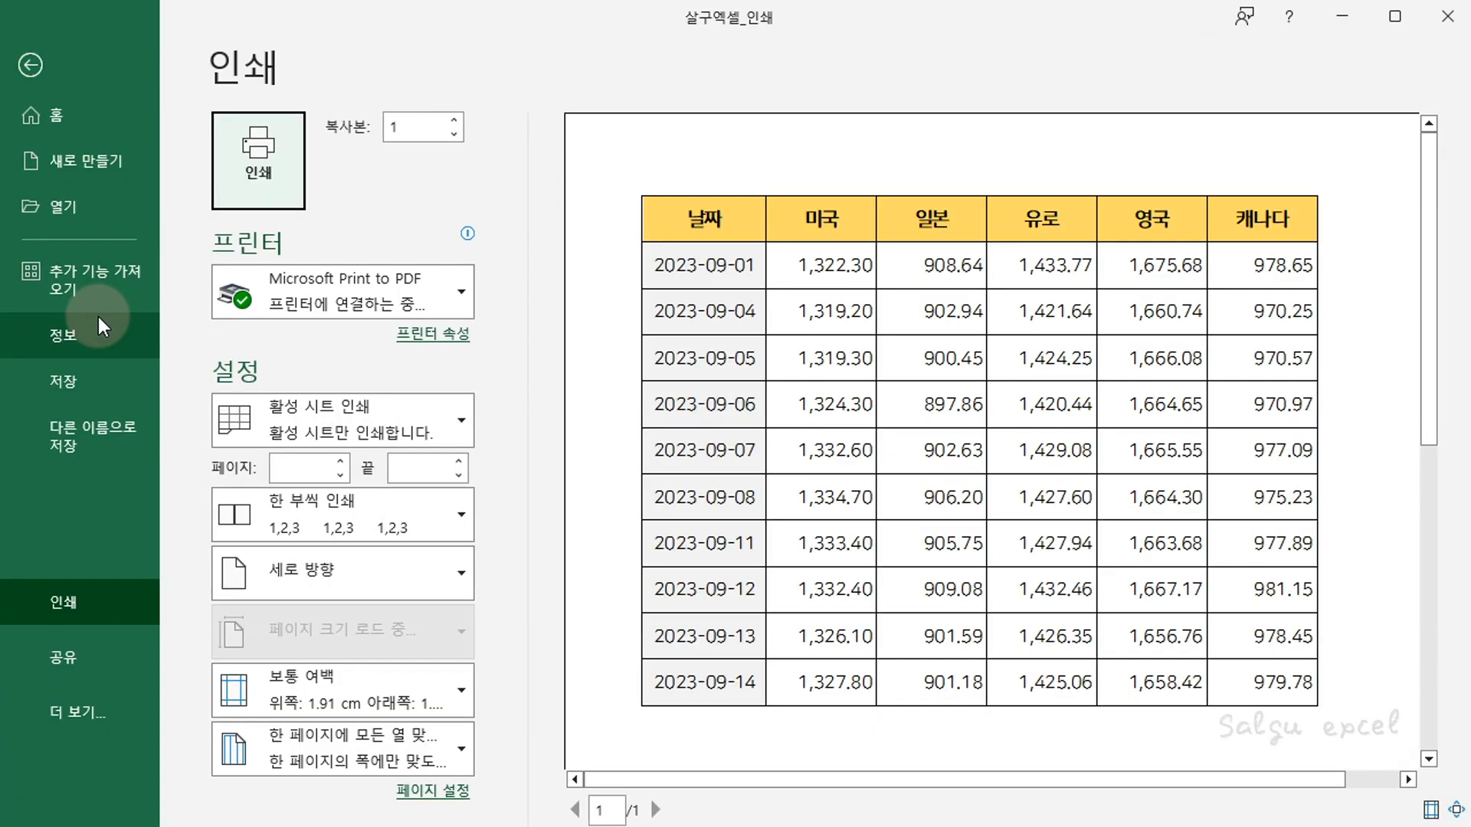
pyautogui.click(1456, 809)
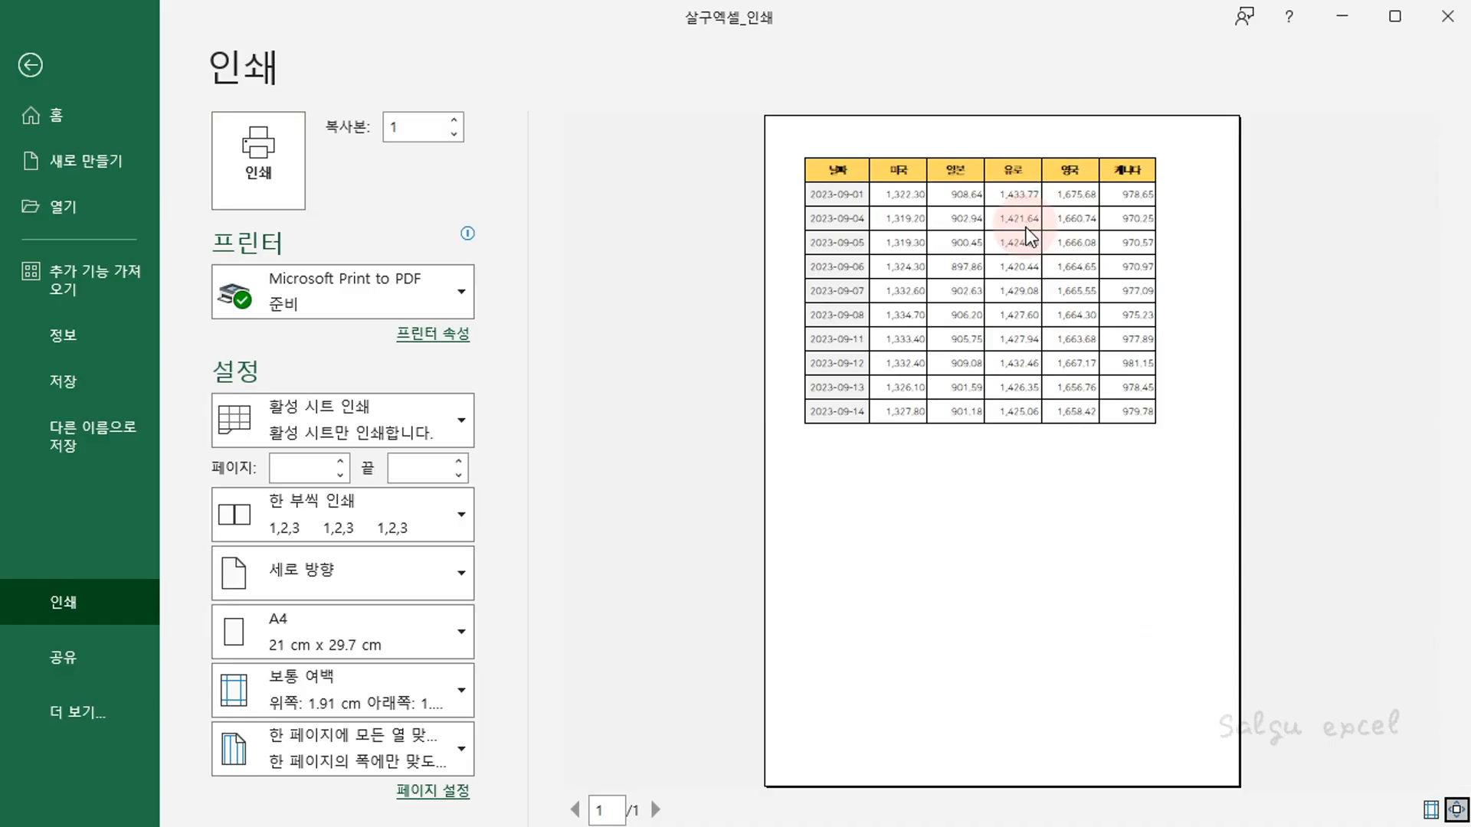
pyautogui.press('Escape')
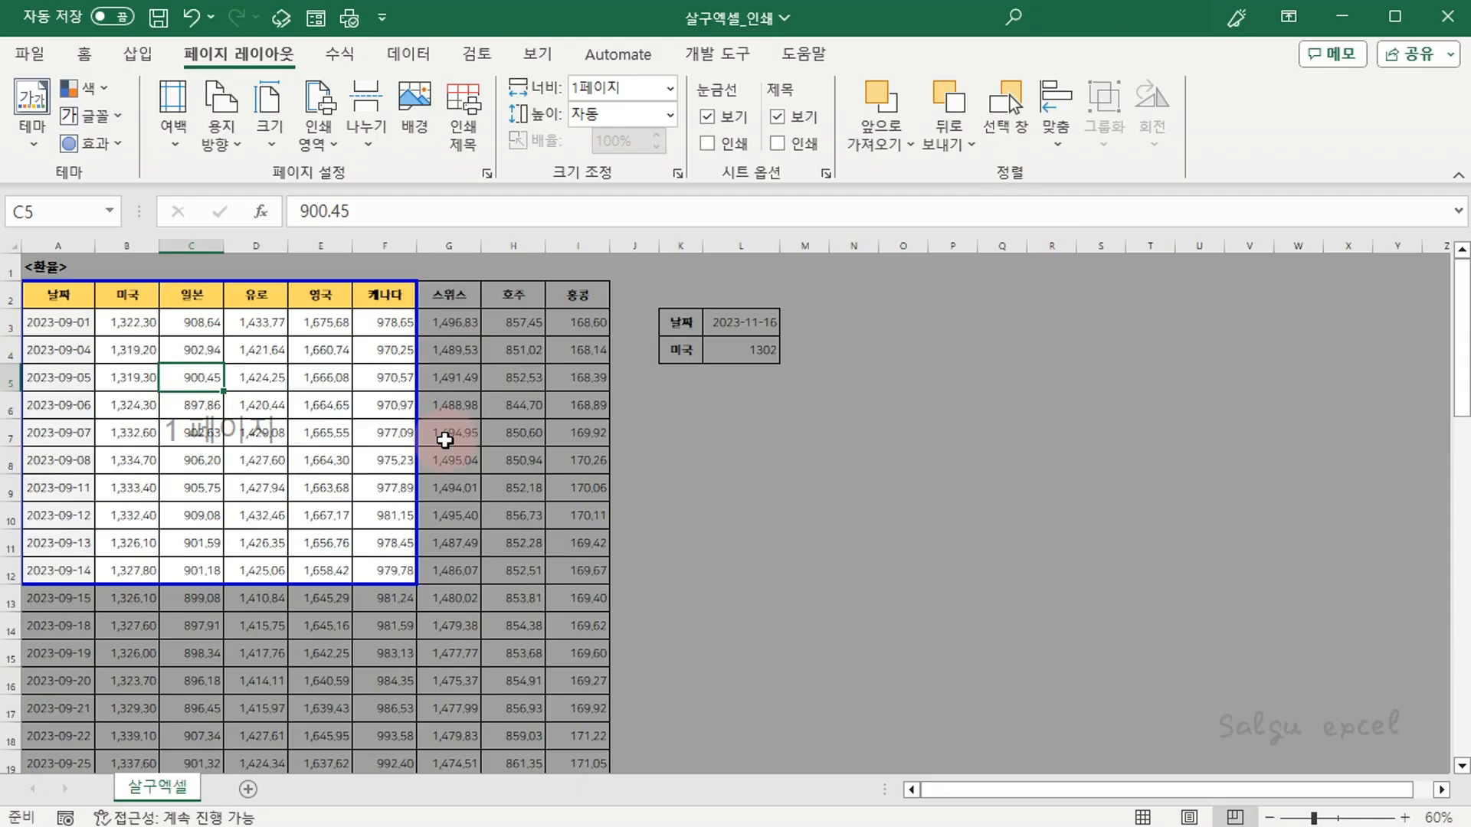
# Undo the last two print area changes
pyautogui.hotkey('ctrl', 'z')
pyautogui.hotkey('ctrl', 'z')
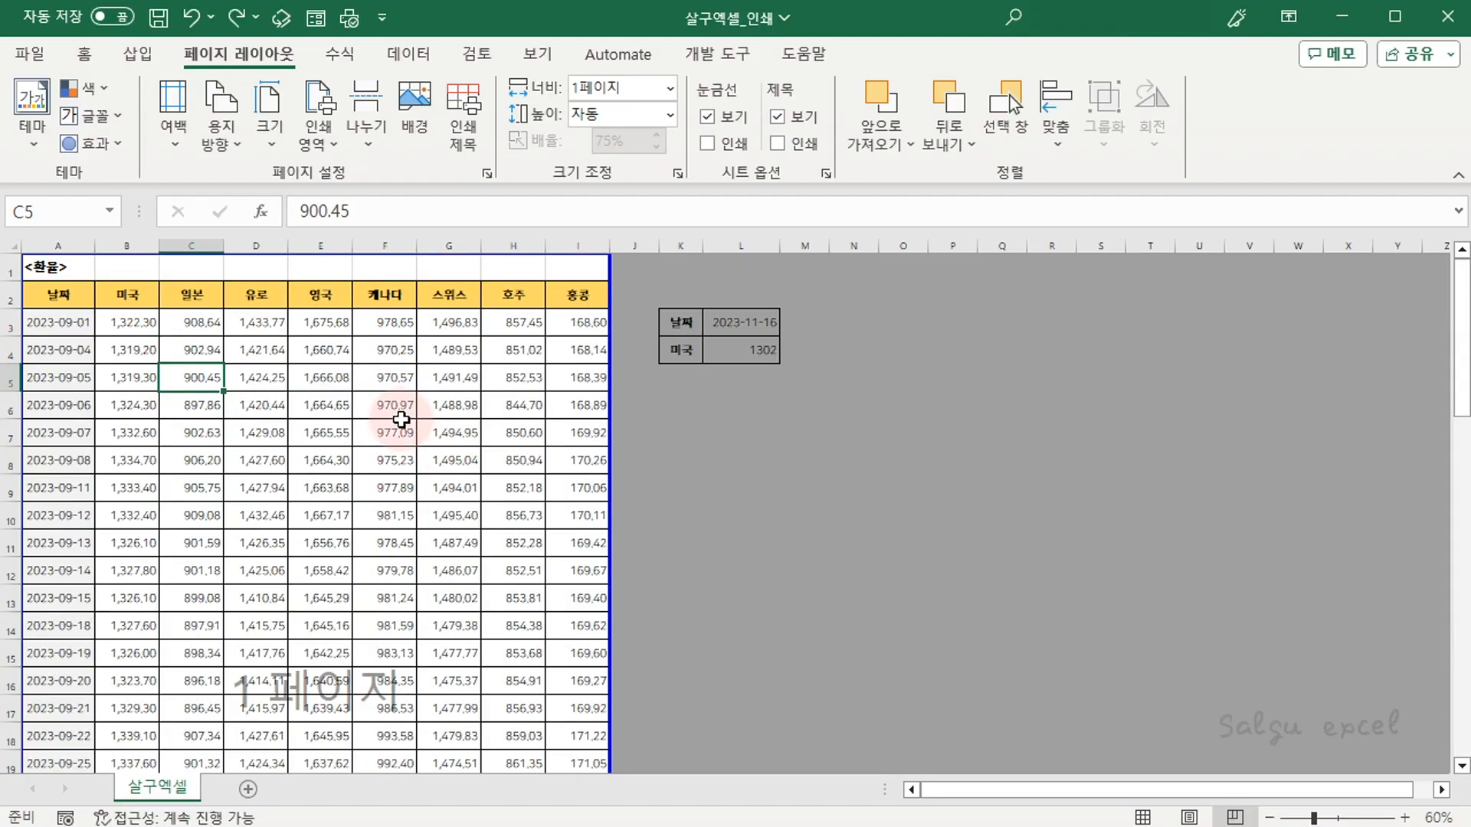
# Select A2:E18 and set the print range to 선택 영역 인쇄 so only those cells print
pyautogui.moveTo(69, 295); pyautogui.dragTo(332, 733)
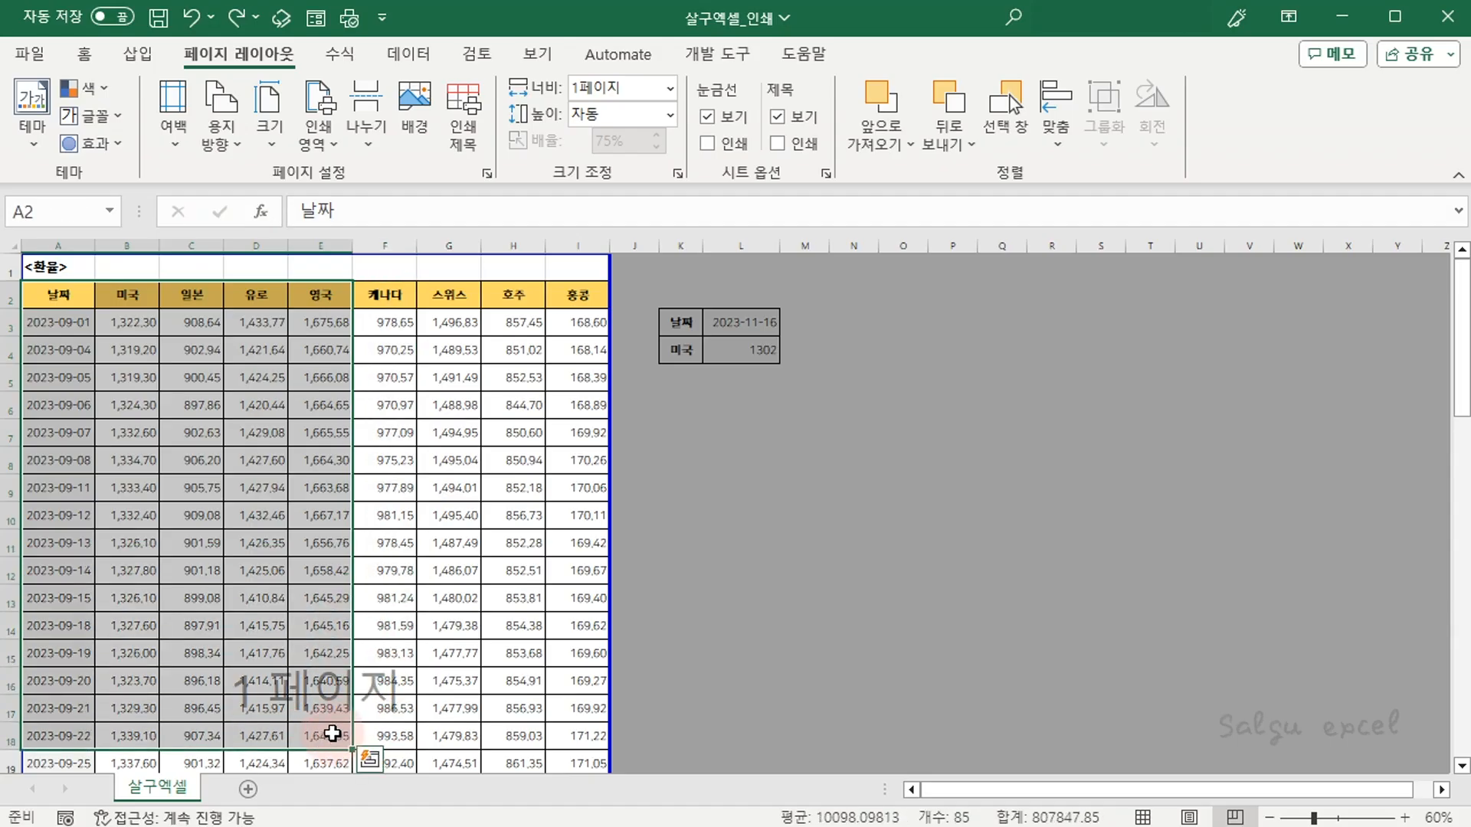
pyautogui.hotkey('ctrl', 'p')
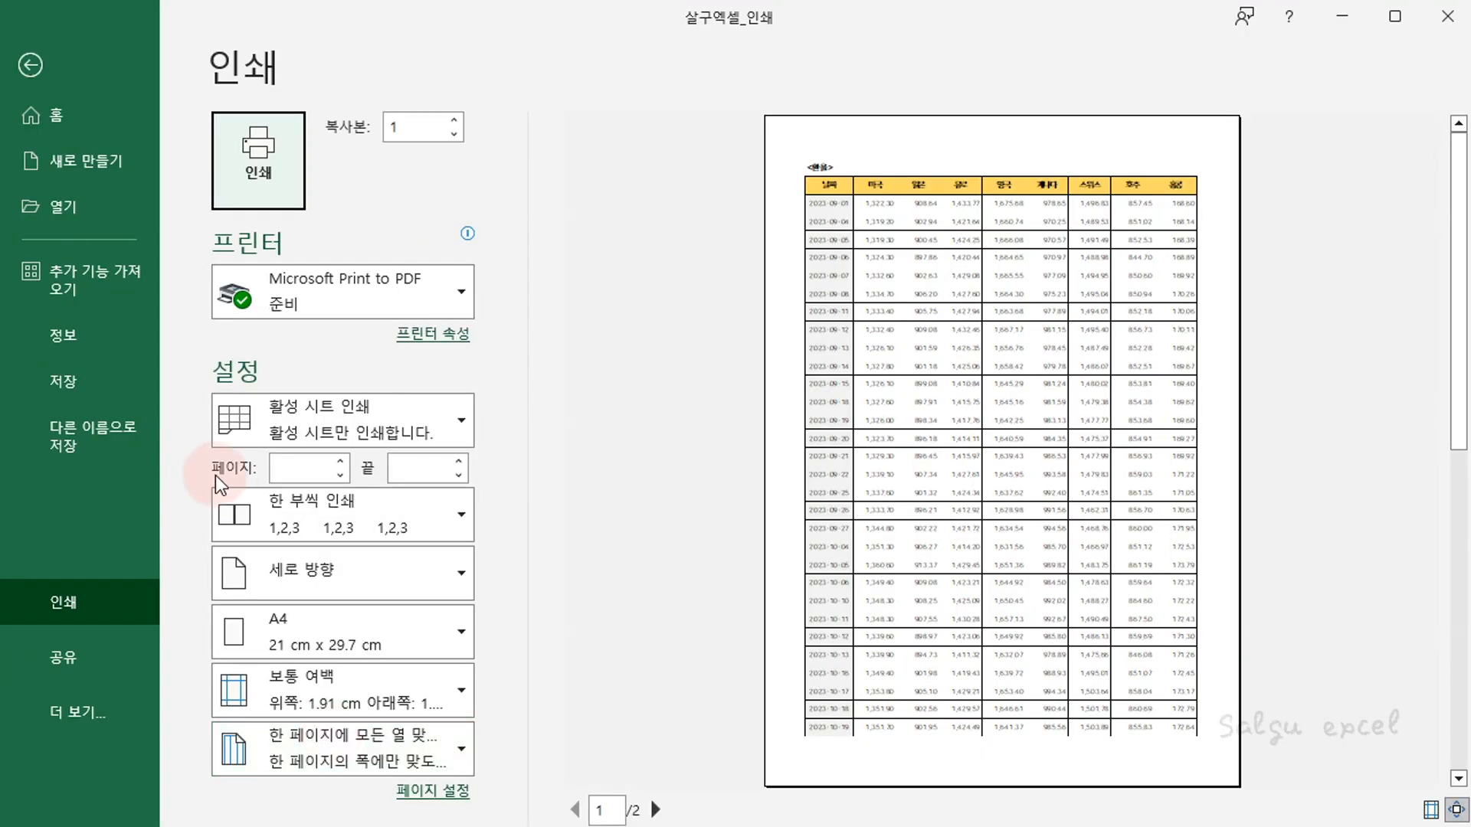
pyautogui.click(406, 417)
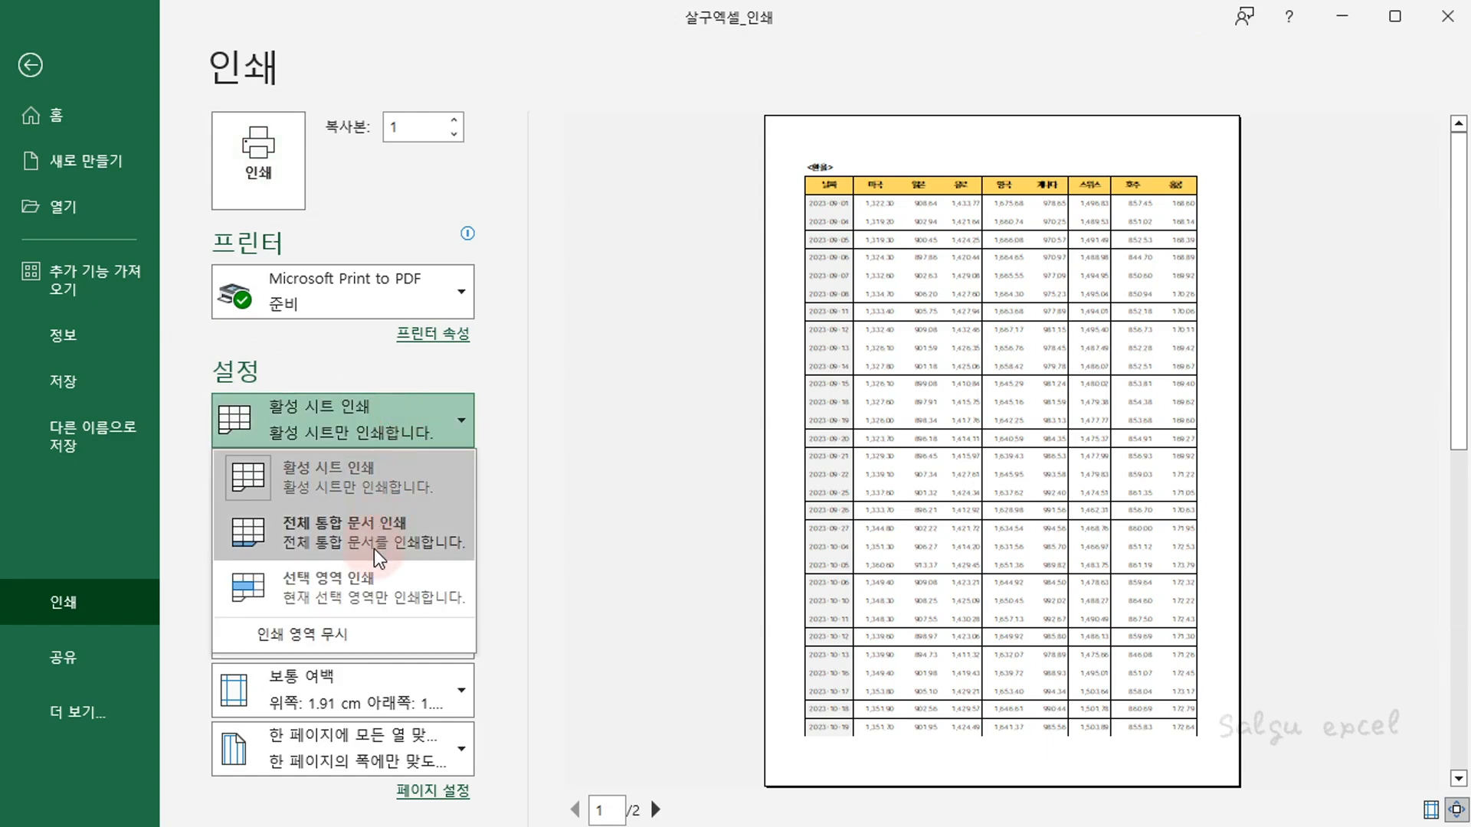
pyautogui.click(420, 586)
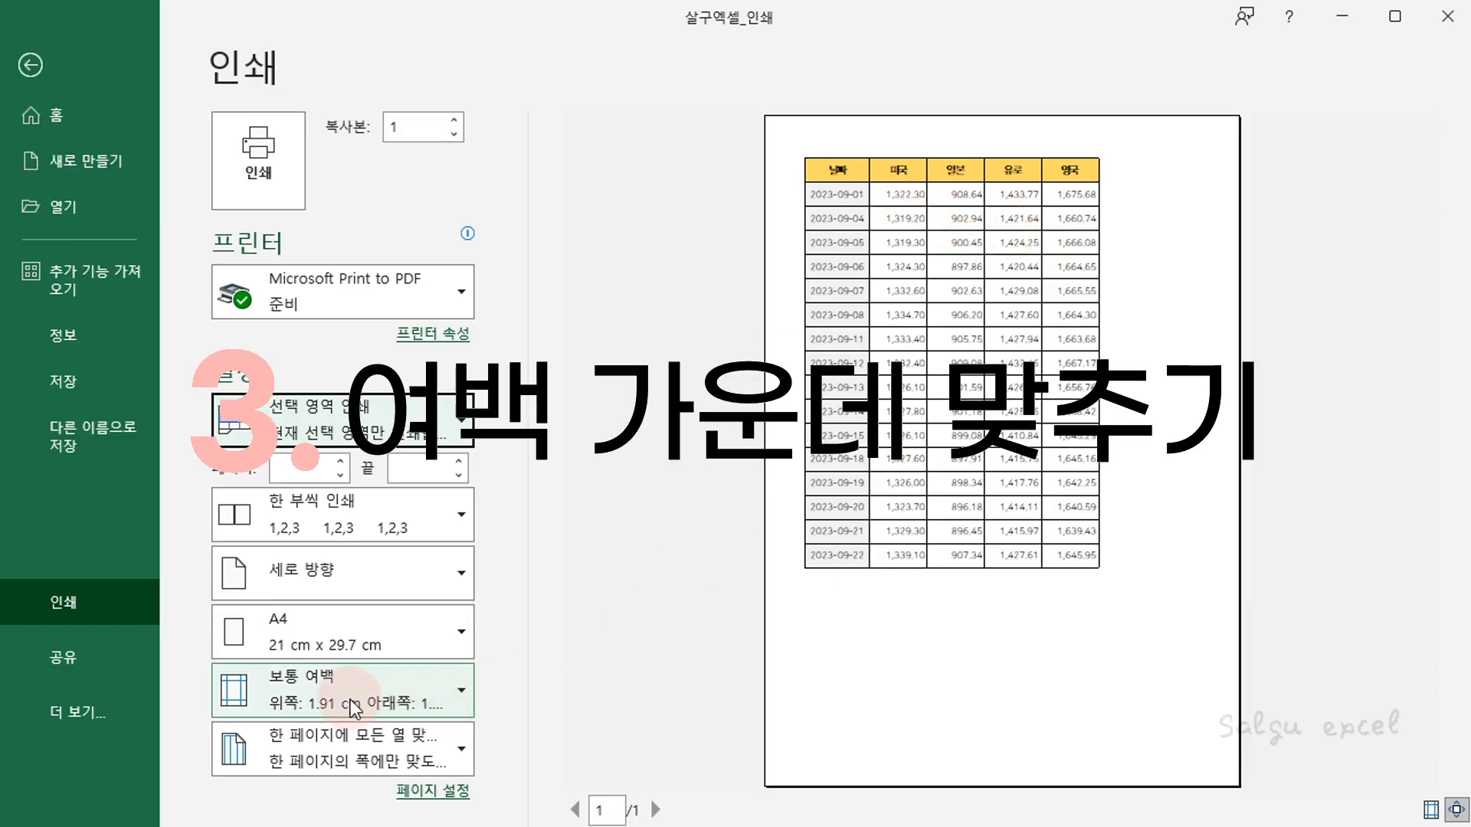
# Apply the 넓게 margin preset and show the margin guides in the print preview
pyautogui.click(305, 691)
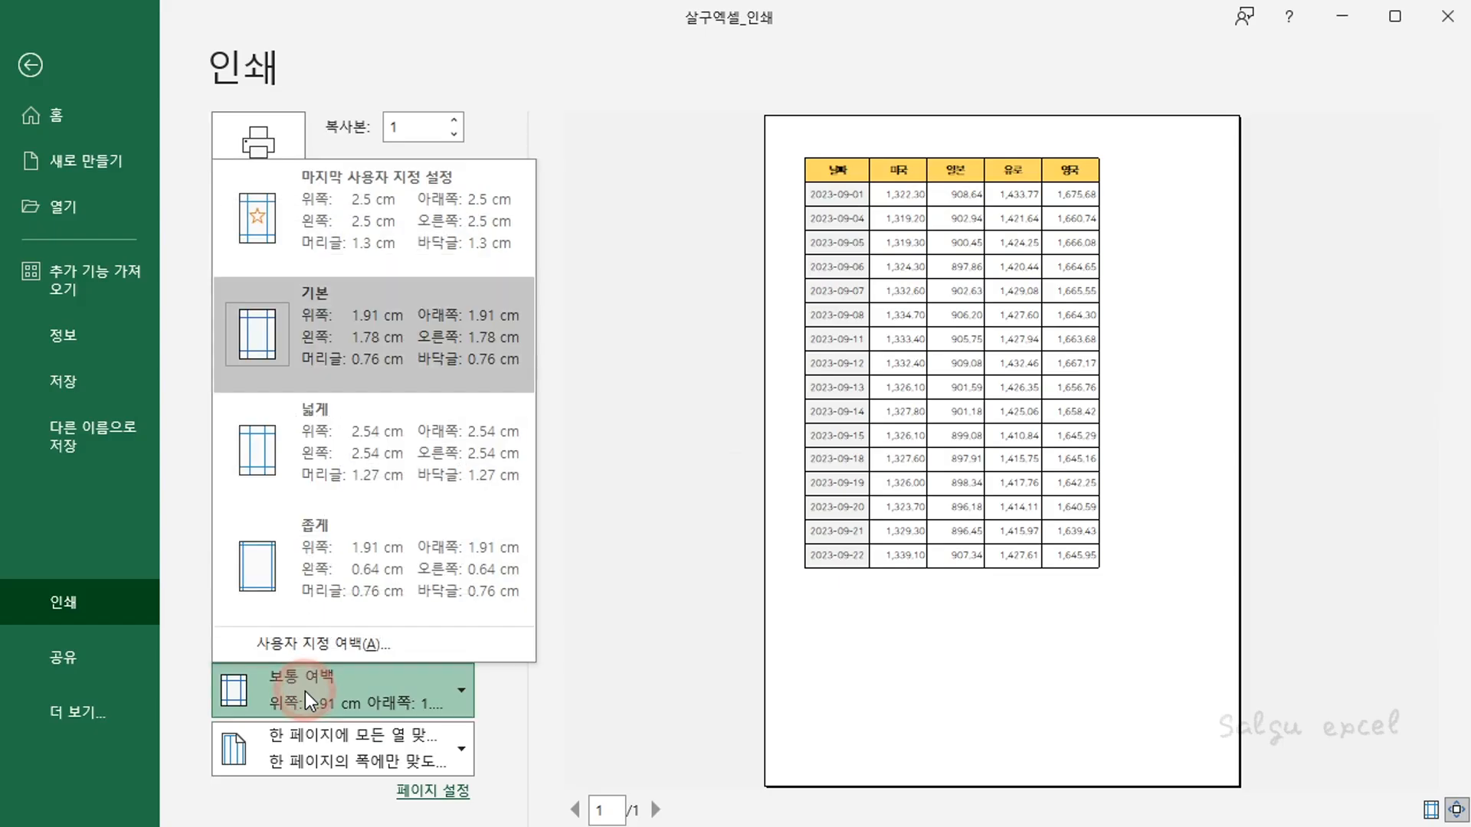
pyautogui.click(406, 431)
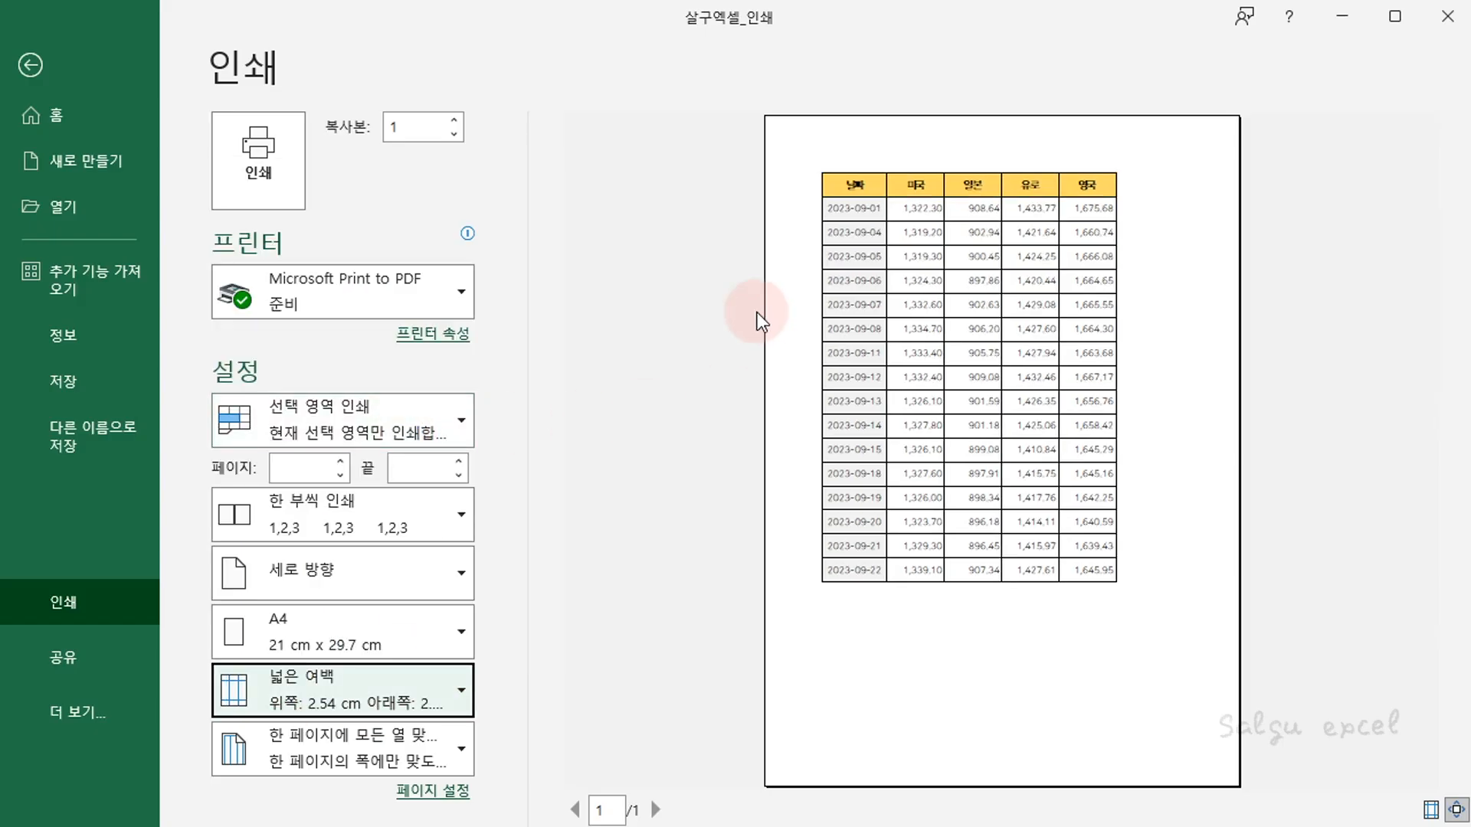
pyautogui.click(1430, 810)
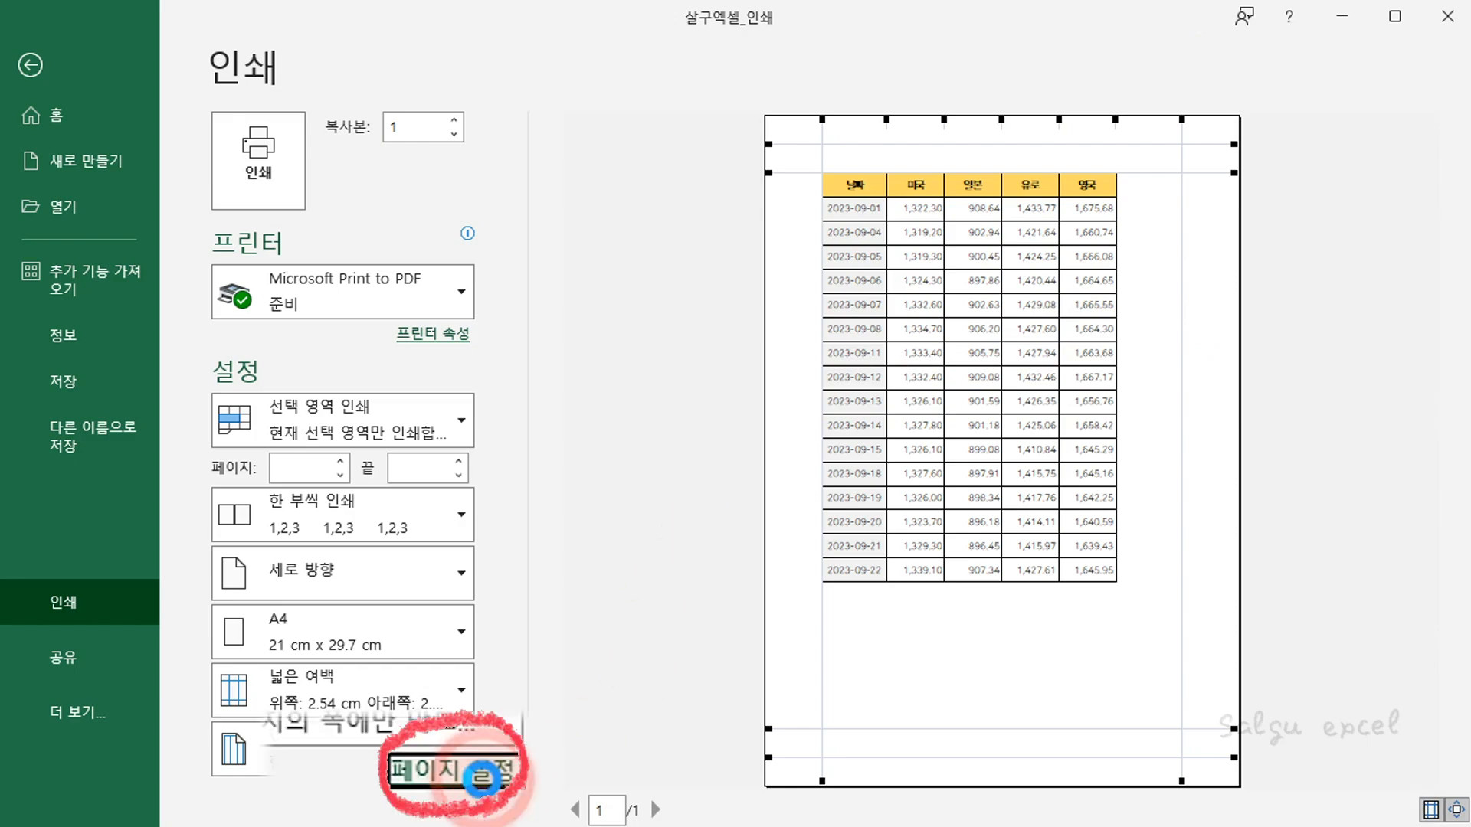
# Centre the table horizontally on the page in the page setup, and hide the preview's margin guides
pyautogui.click(454, 793)
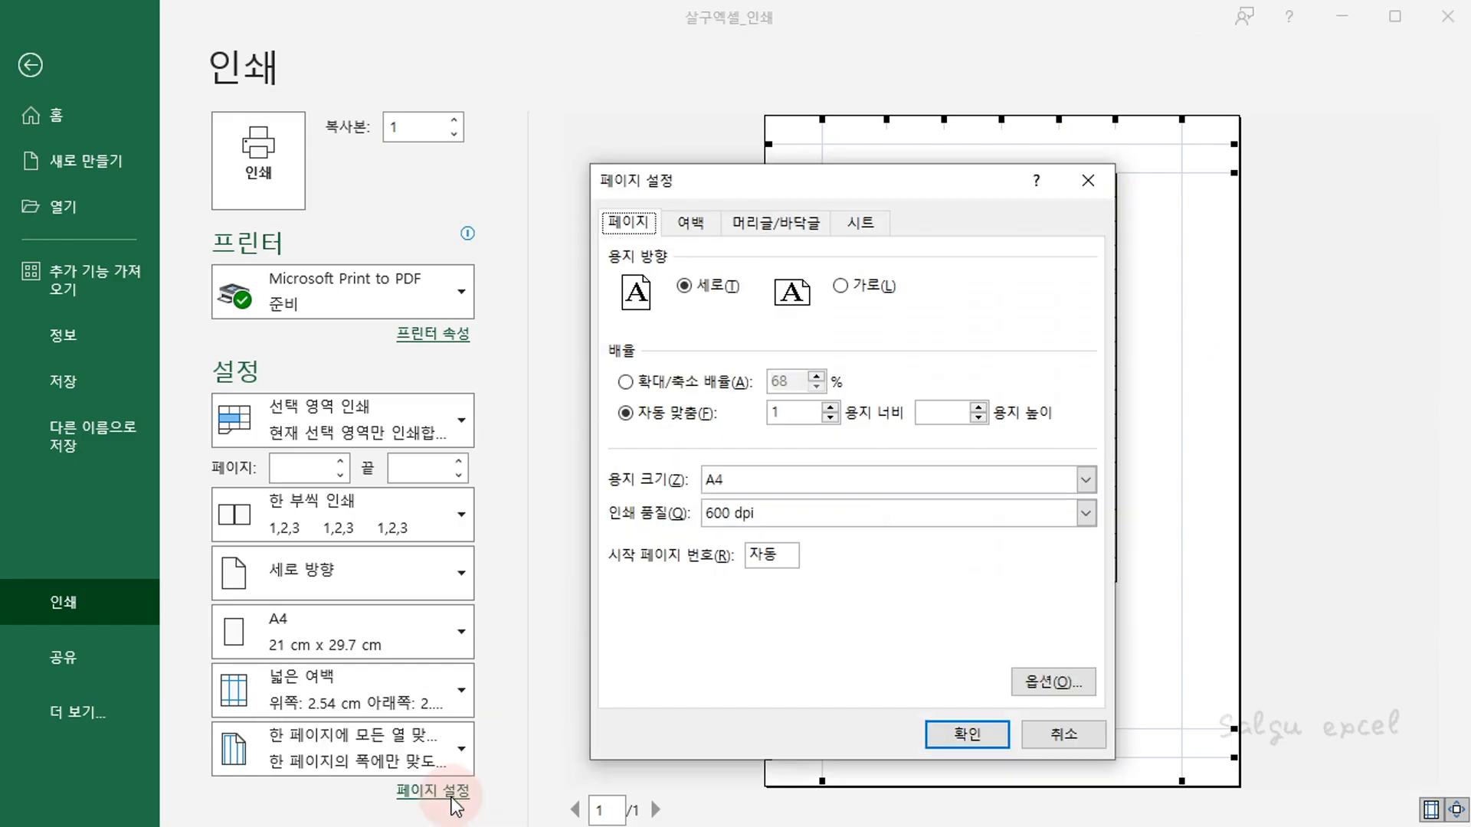
pyautogui.click(699, 230)
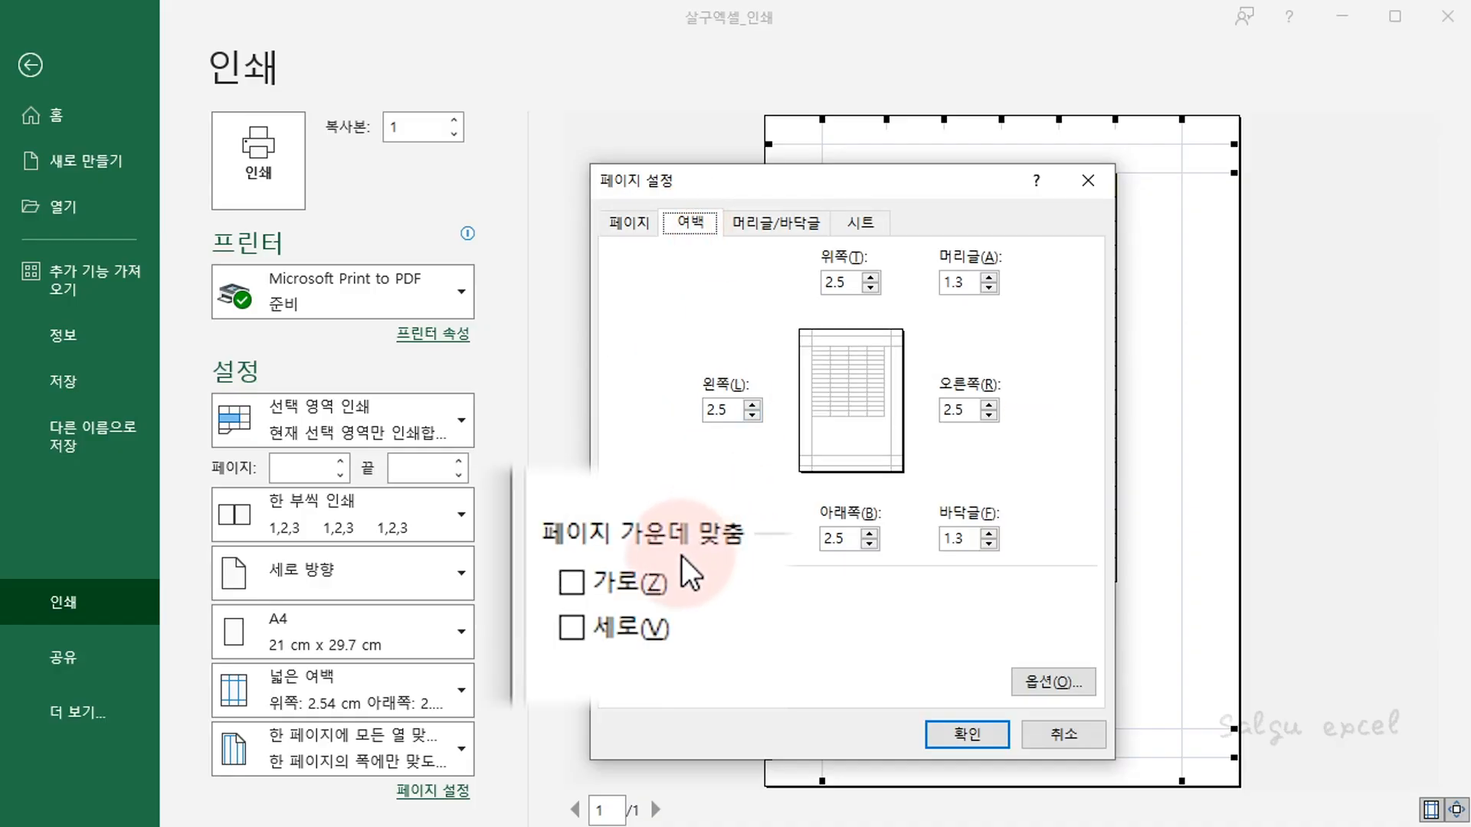
pyautogui.click(647, 584)
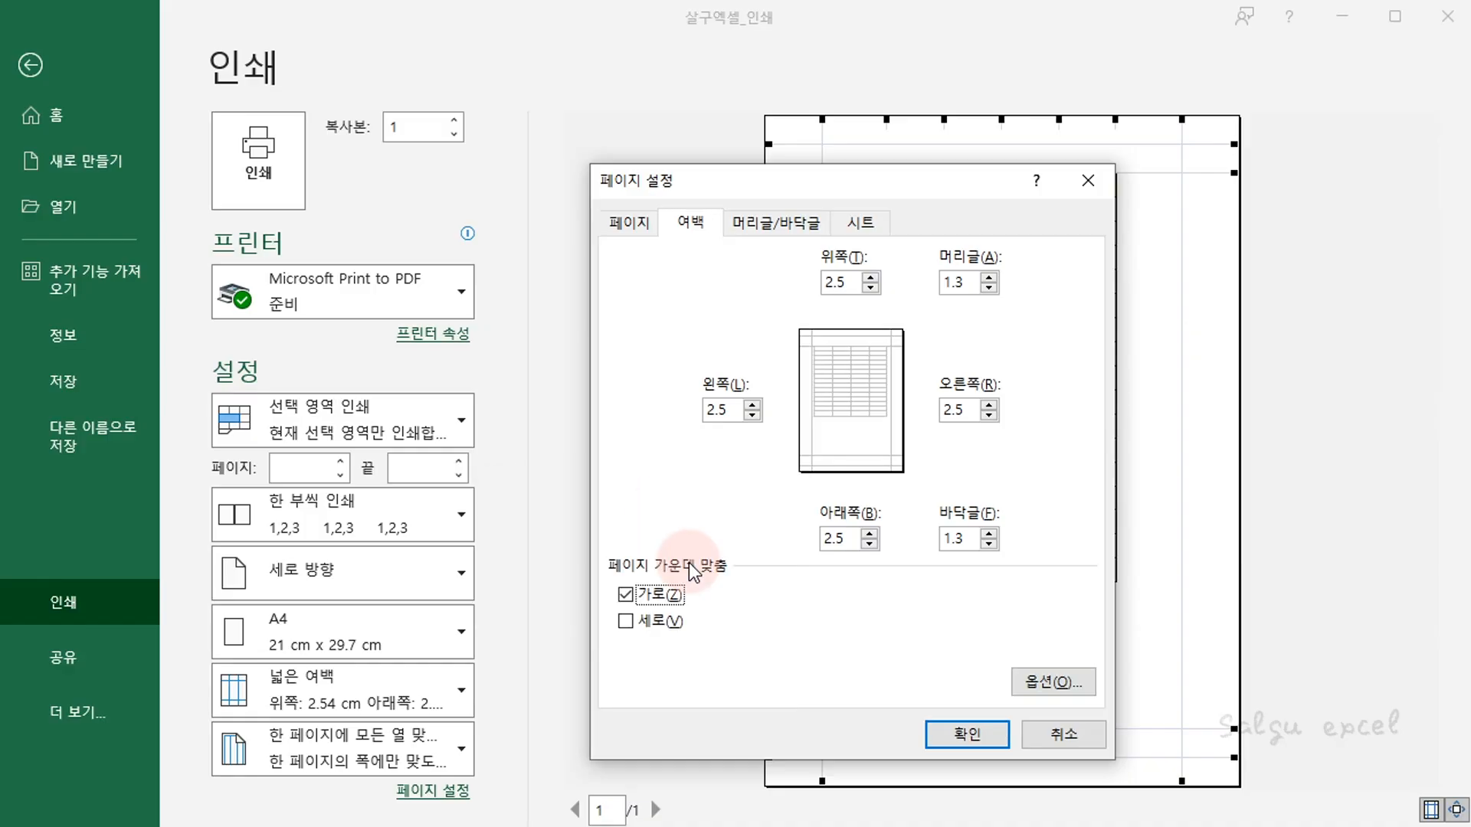
pyautogui.click(944, 737)
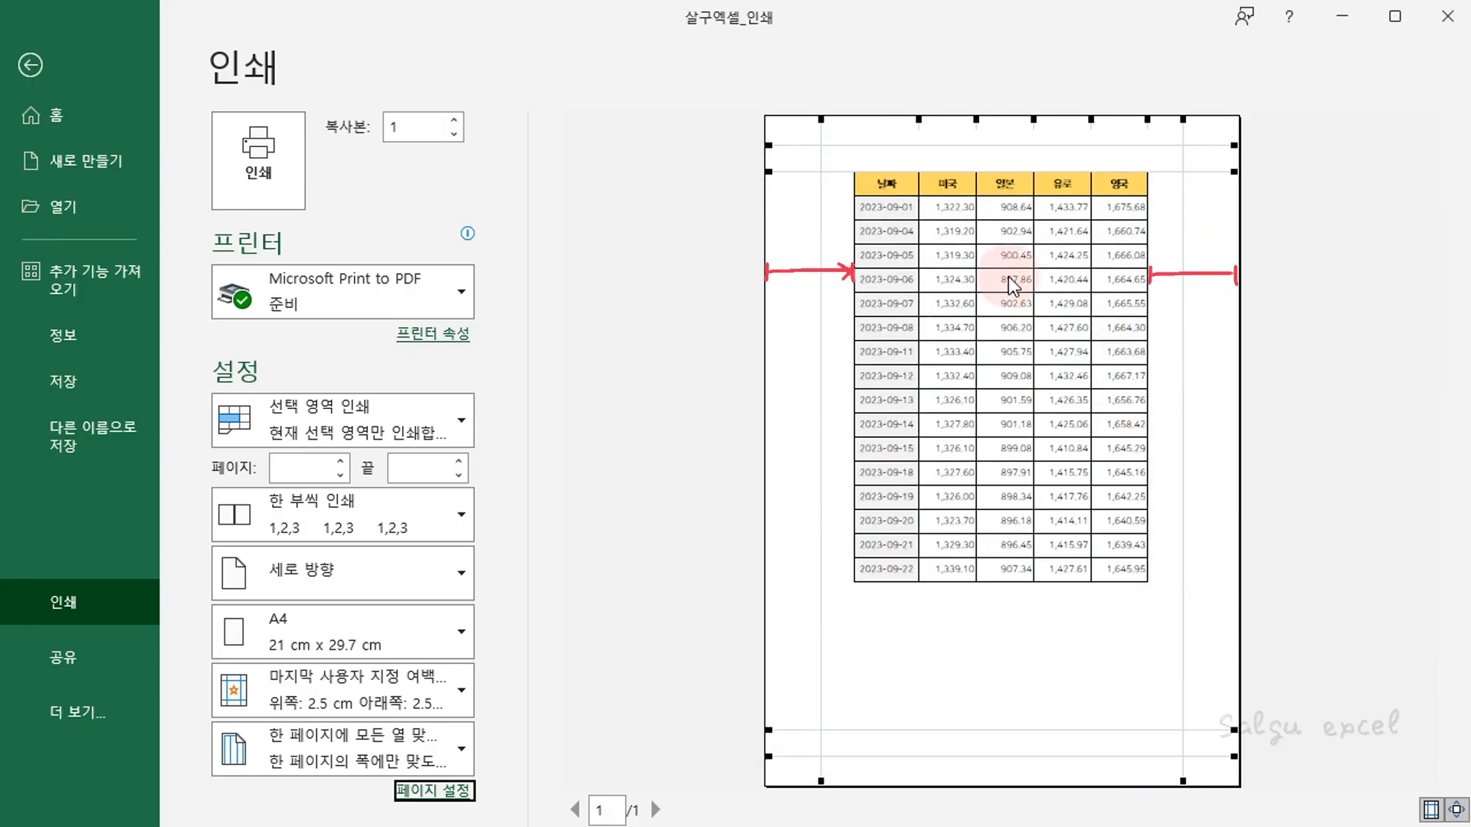
pyautogui.click(1429, 810)
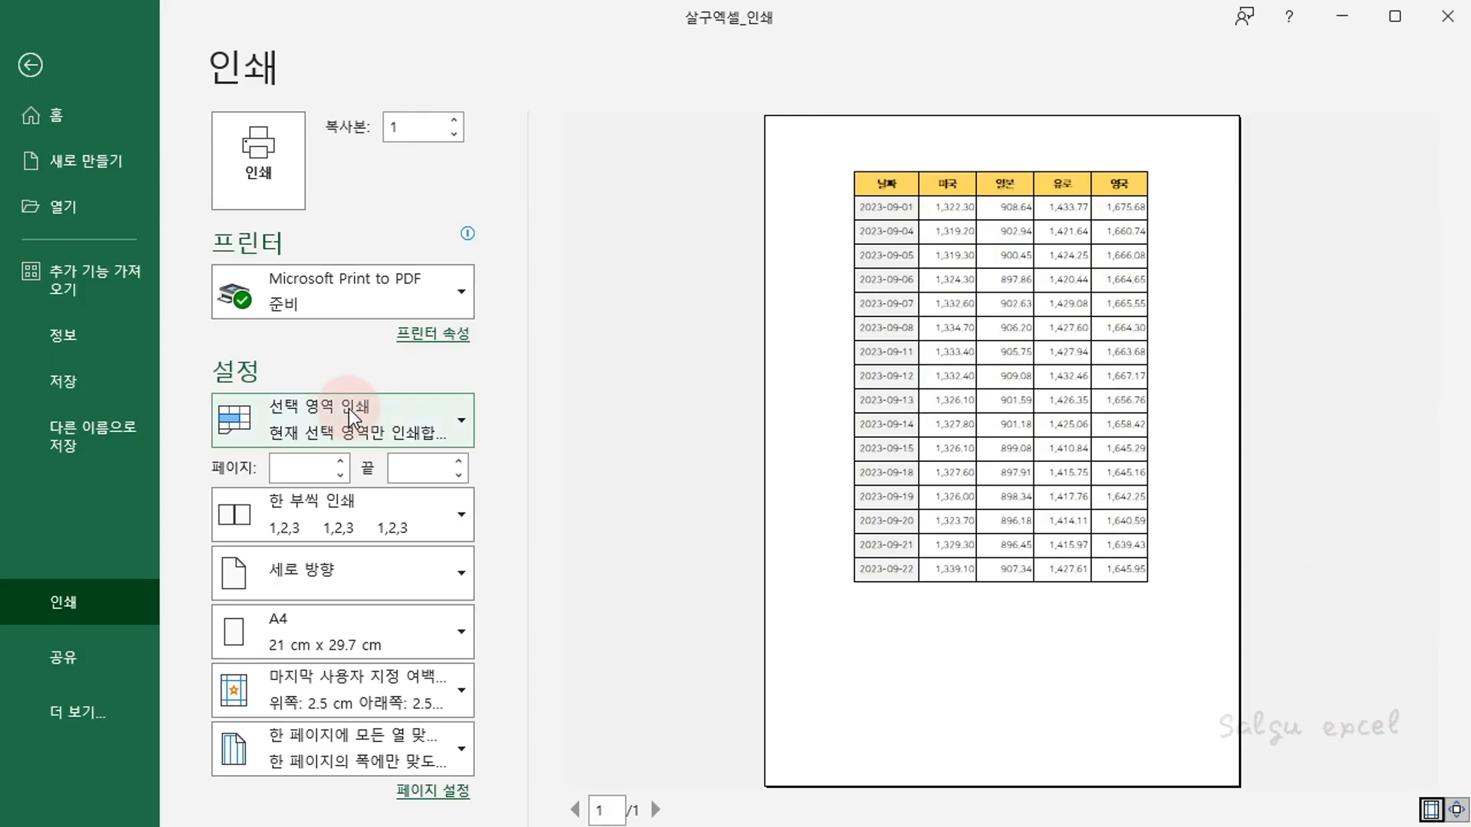
# Set the print range back to 활성 시트 인쇄 and look through both pages in the preview
pyautogui.click(376, 431)
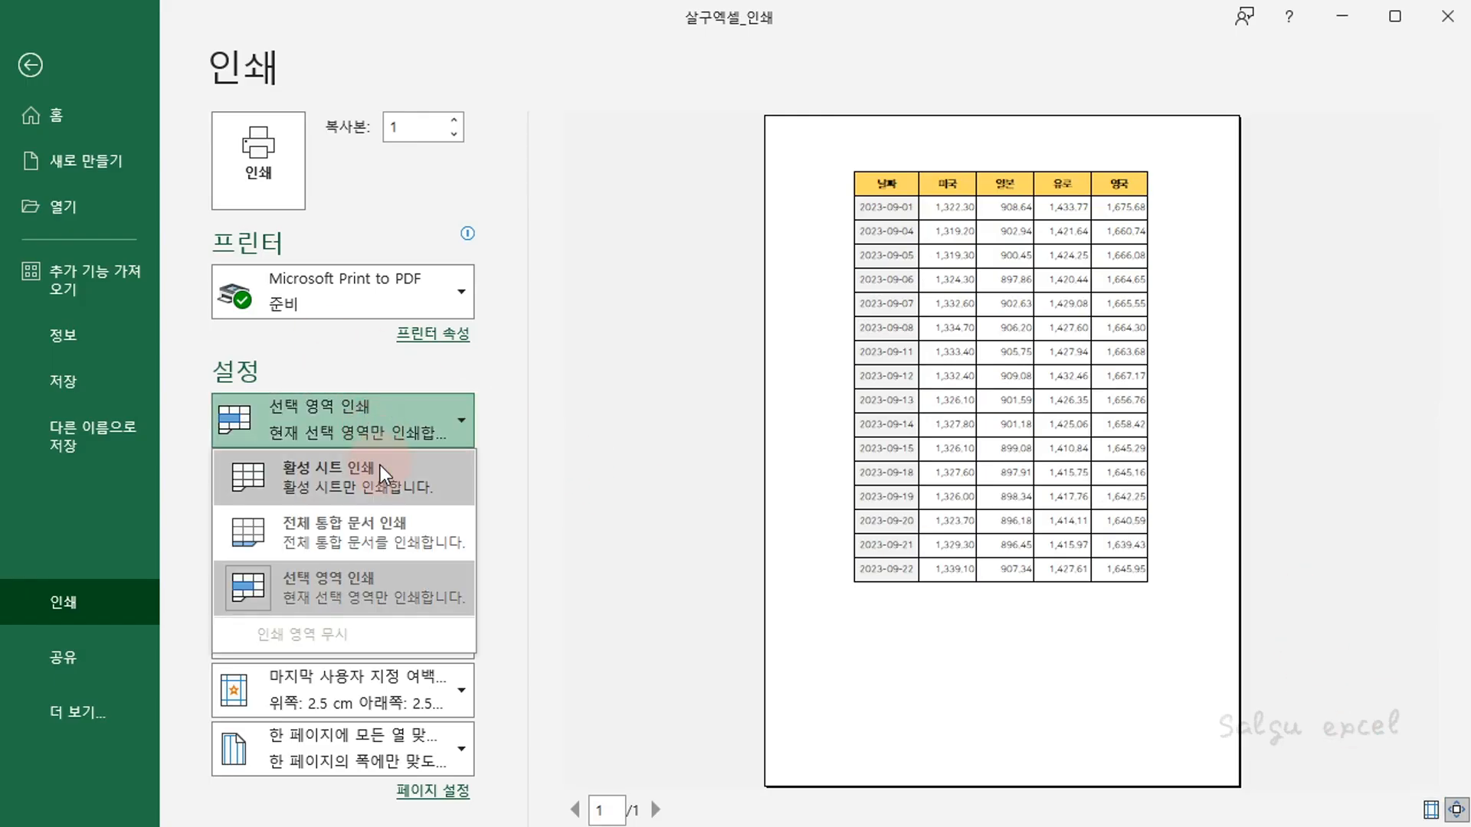
pyautogui.click(380, 466)
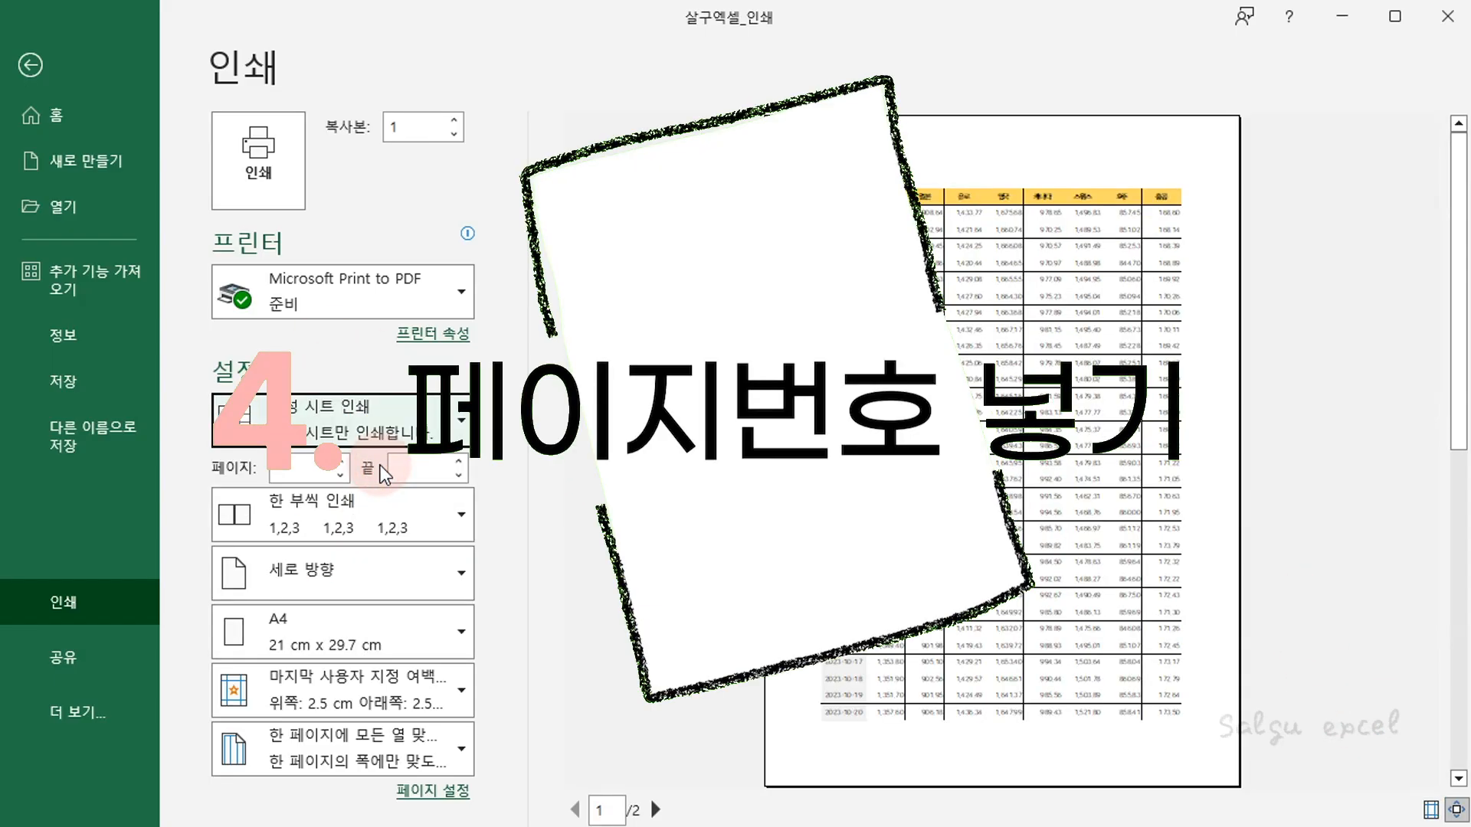
pyautogui.scroll(-2, 1136, 490)
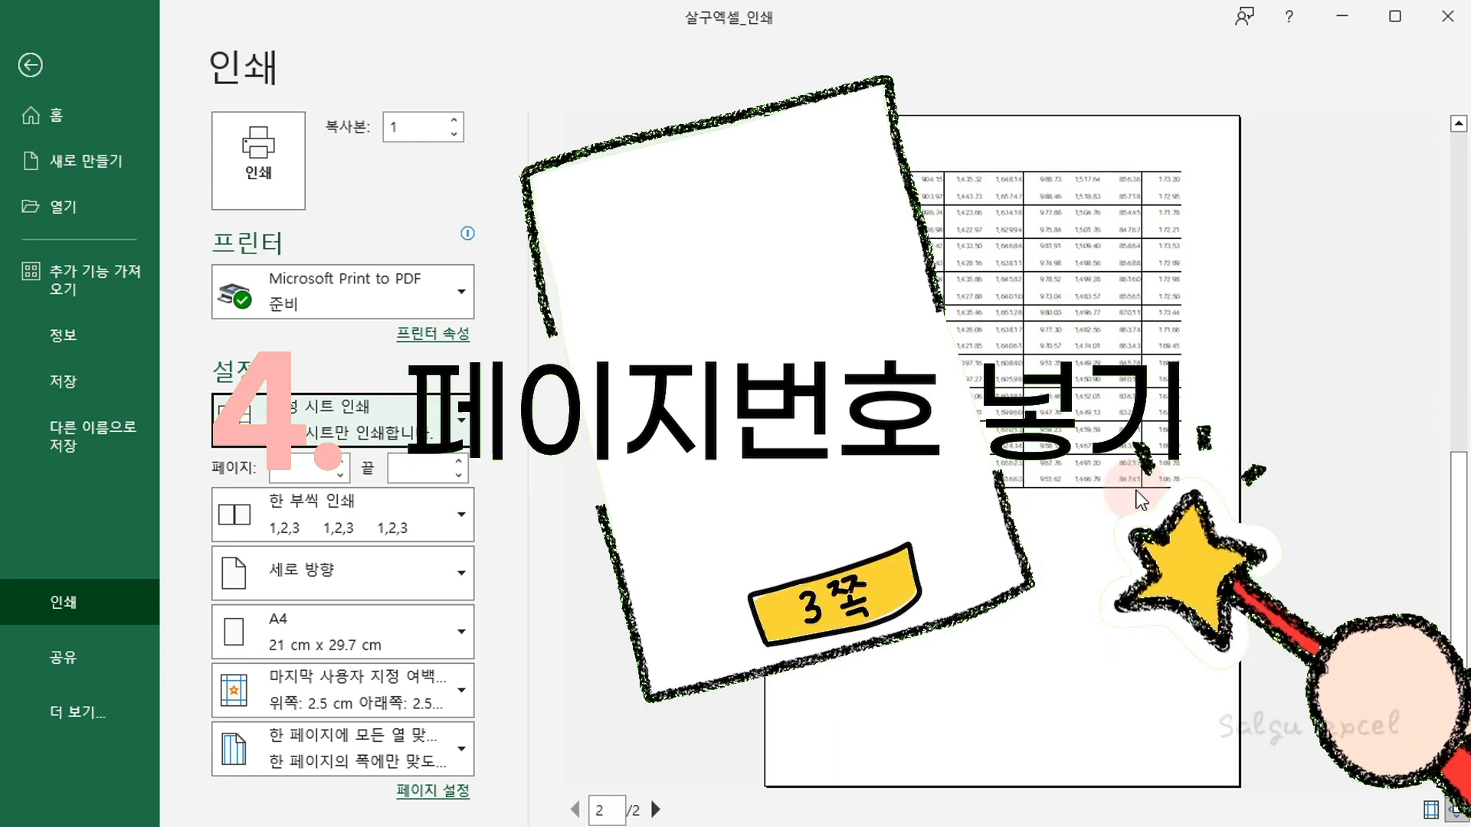
pyautogui.scroll(2, 1137, 491)
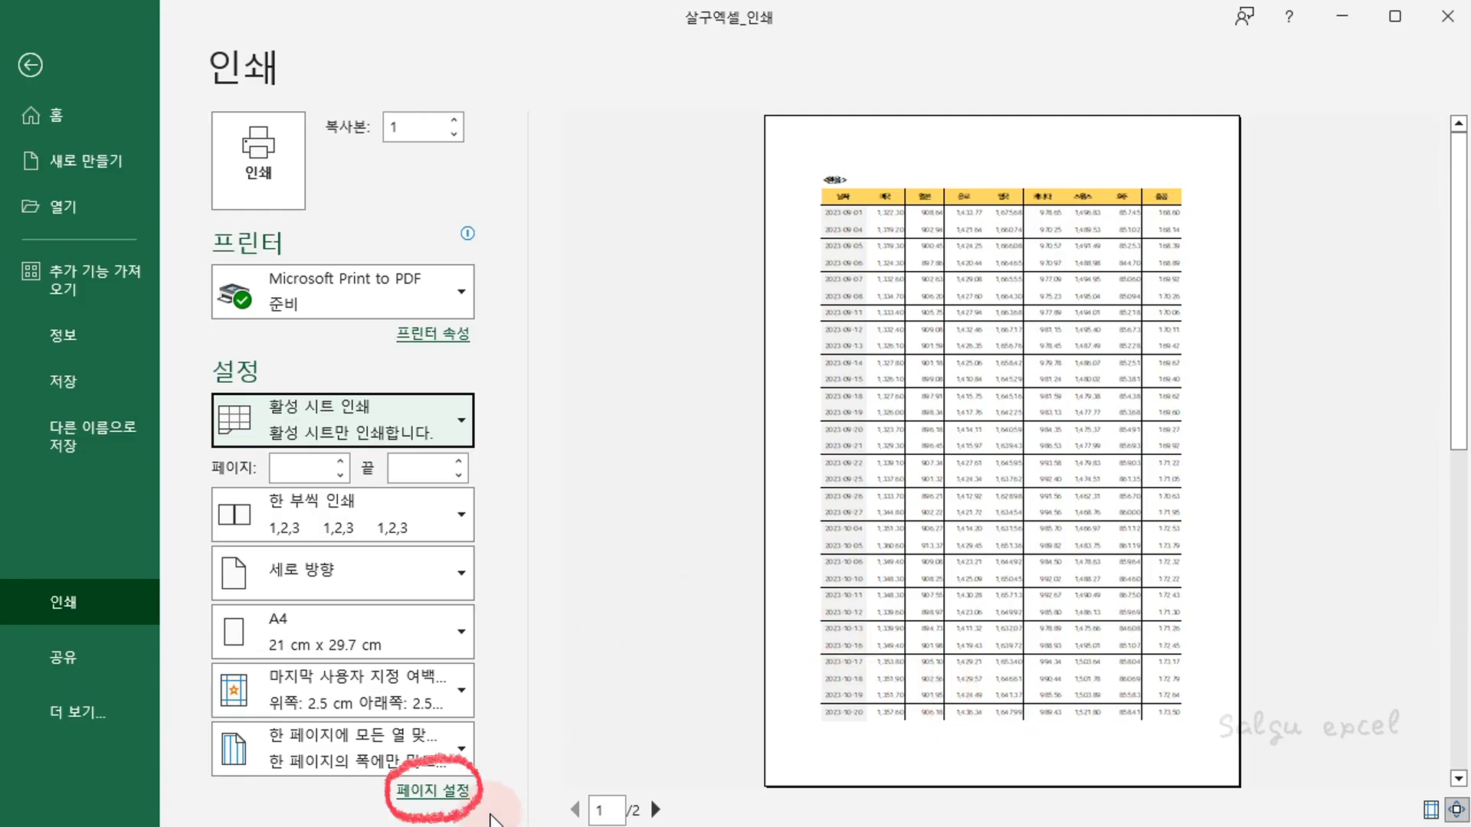
# Open the header and footer settings of the page setup
pyautogui.click(467, 797)
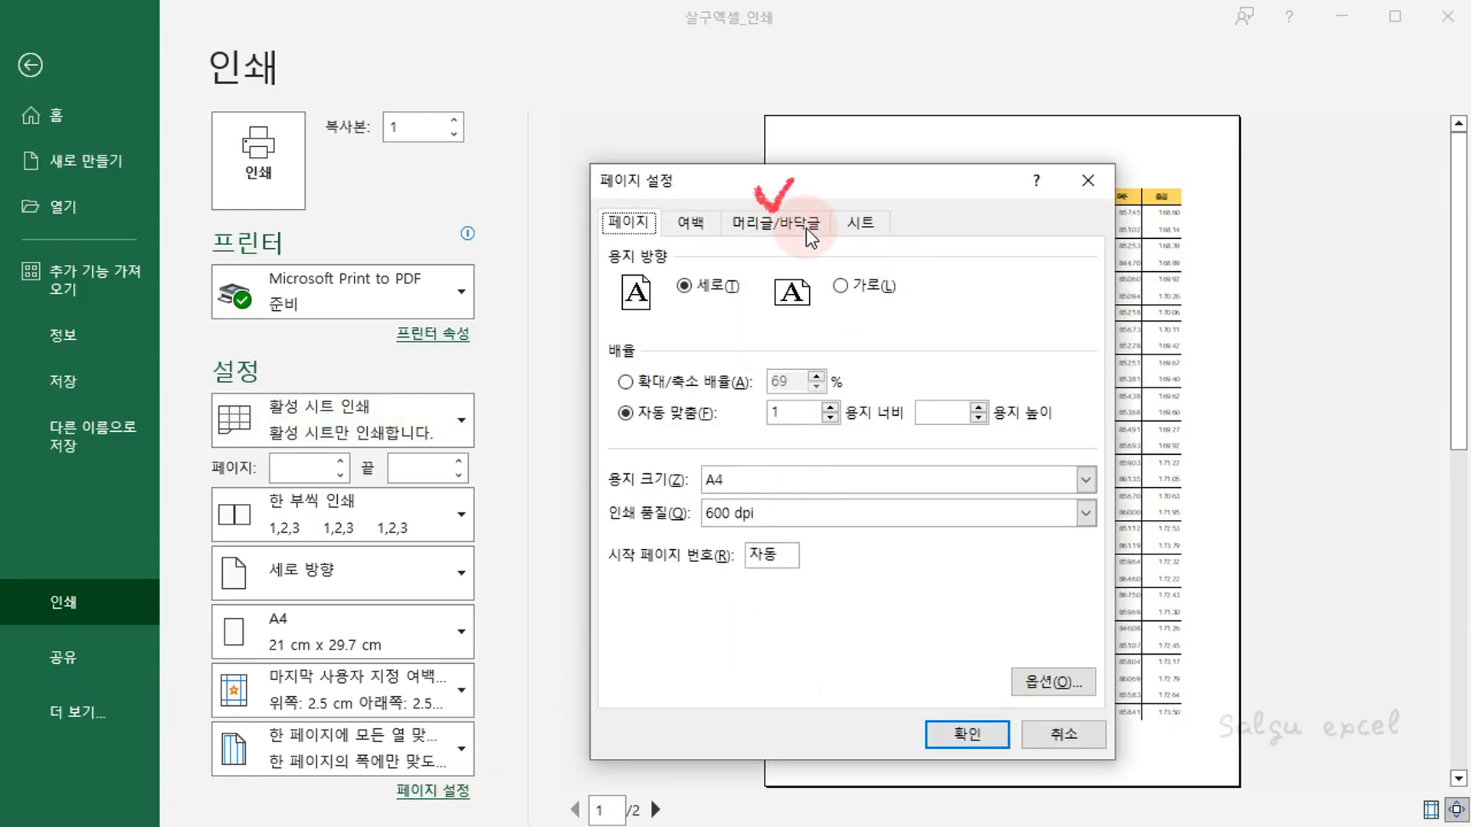
pyautogui.click(812, 231)
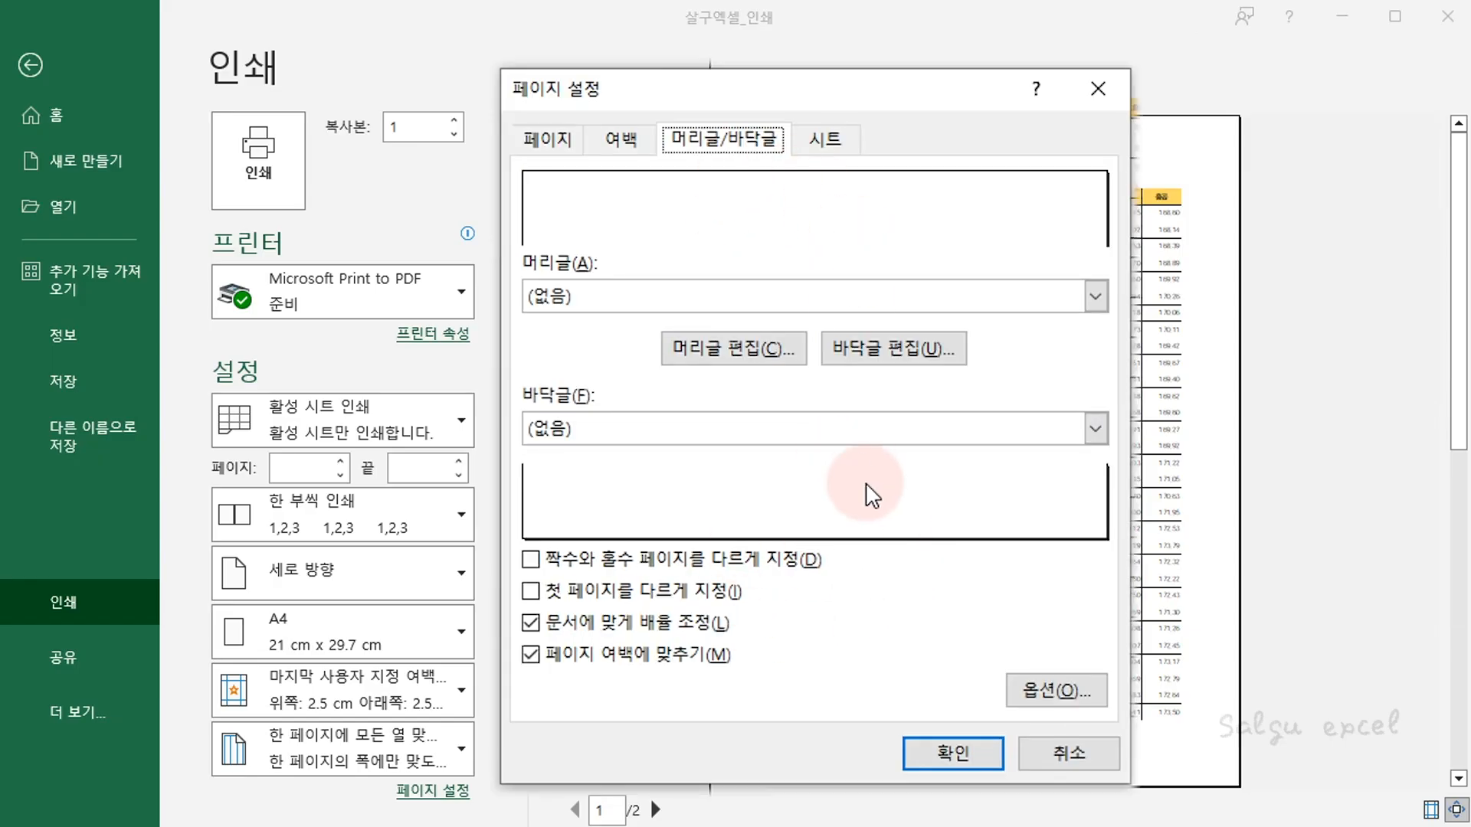
# Try the footer presets 페이지 1 and ?페이지 중 1페이지, and reset the footer to (없음)
pyautogui.click(818, 426)
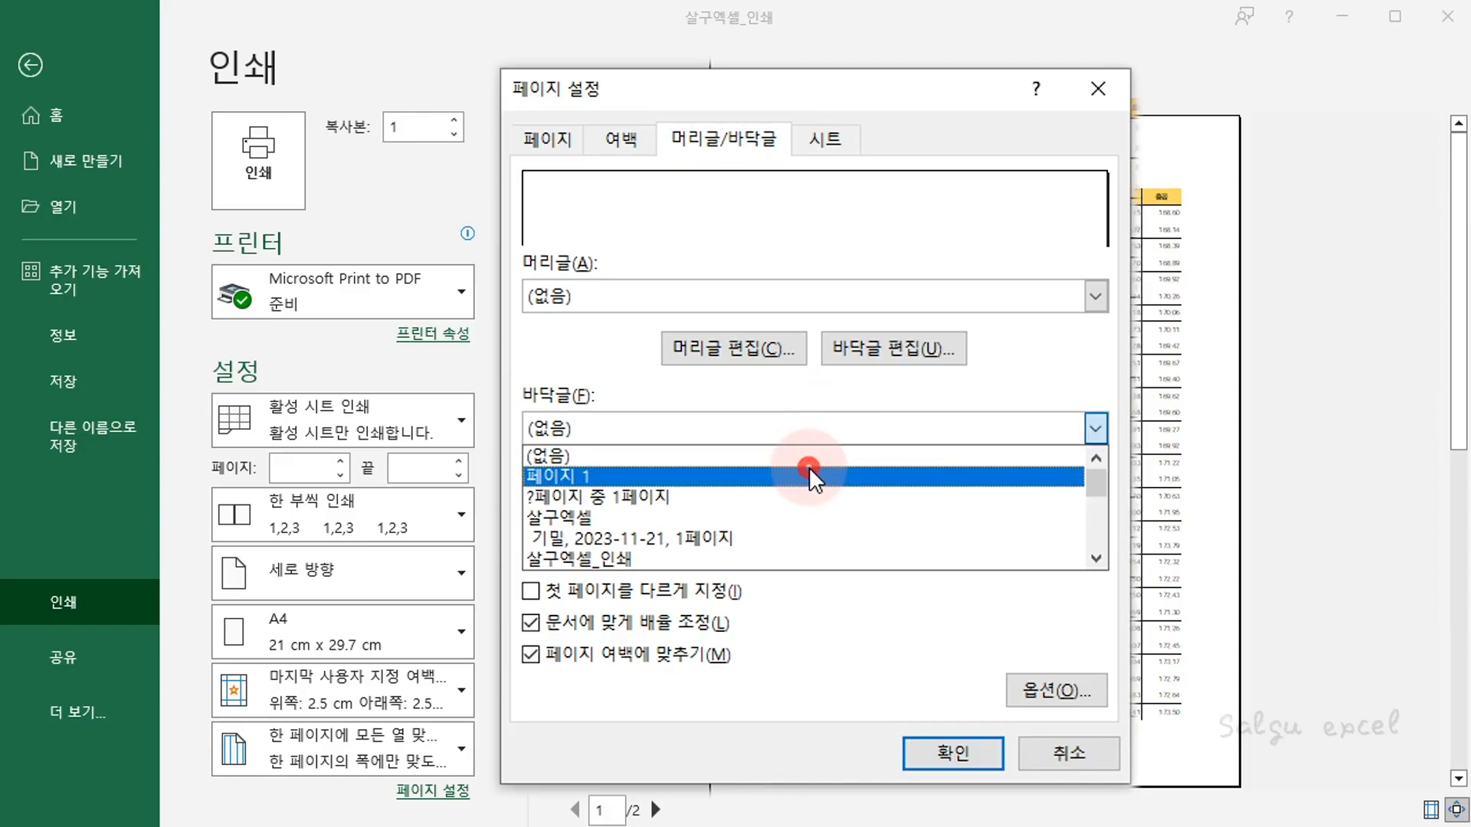
pyautogui.click(808, 476)
pyautogui.click(825, 430)
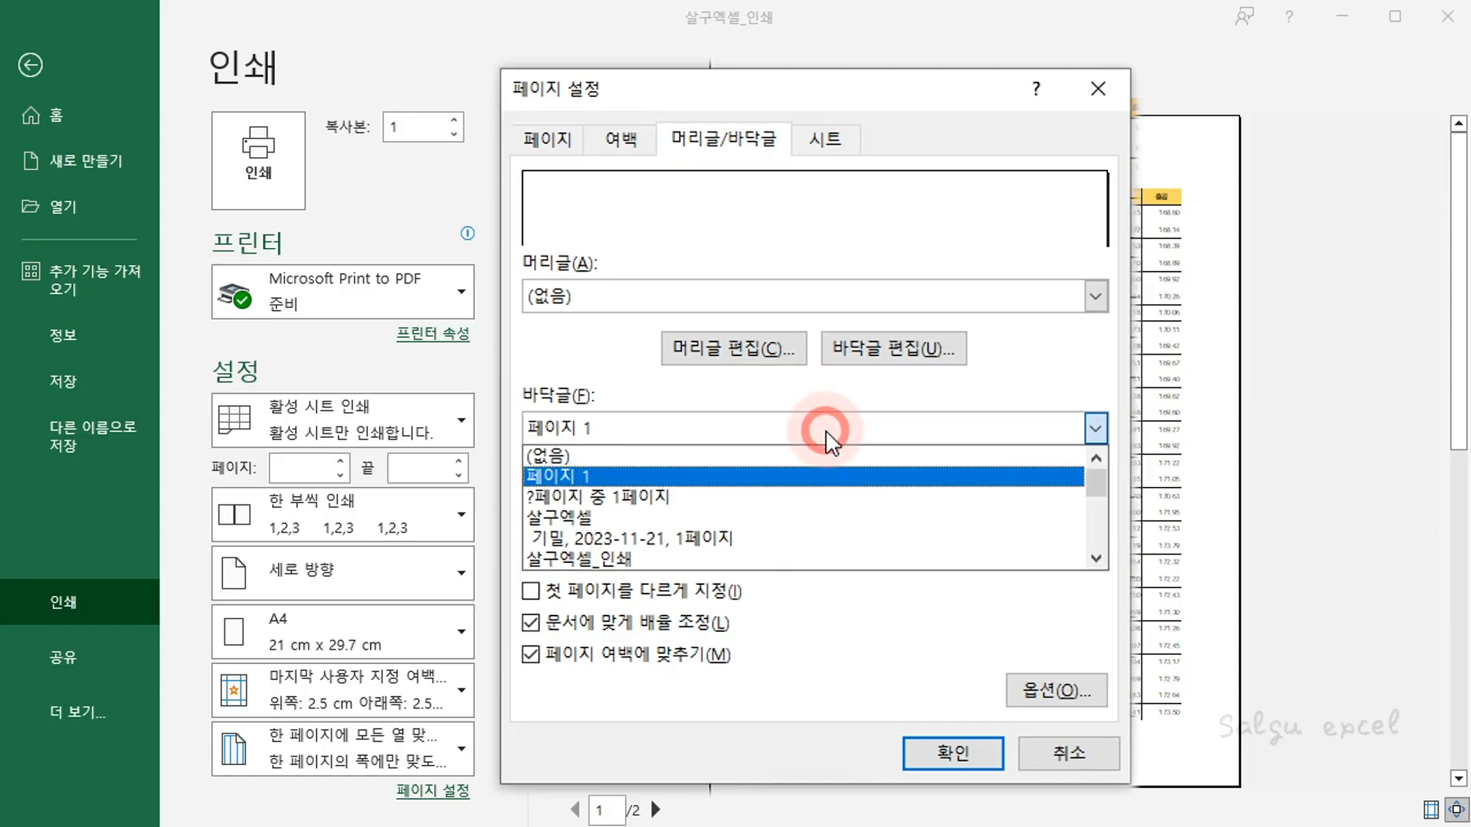
pyautogui.click(818, 497)
pyautogui.click(873, 427)
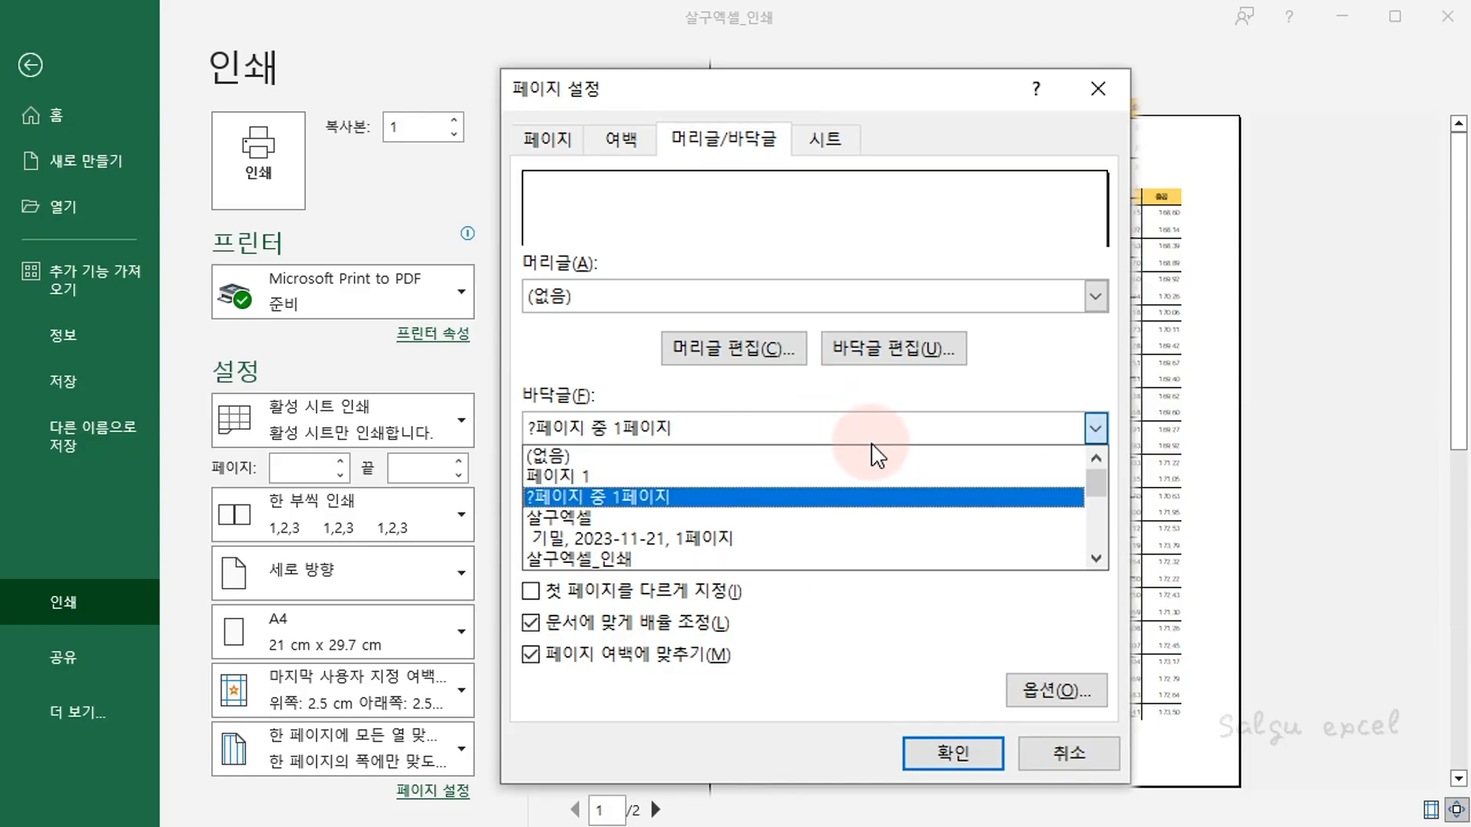
pyautogui.click(871, 457)
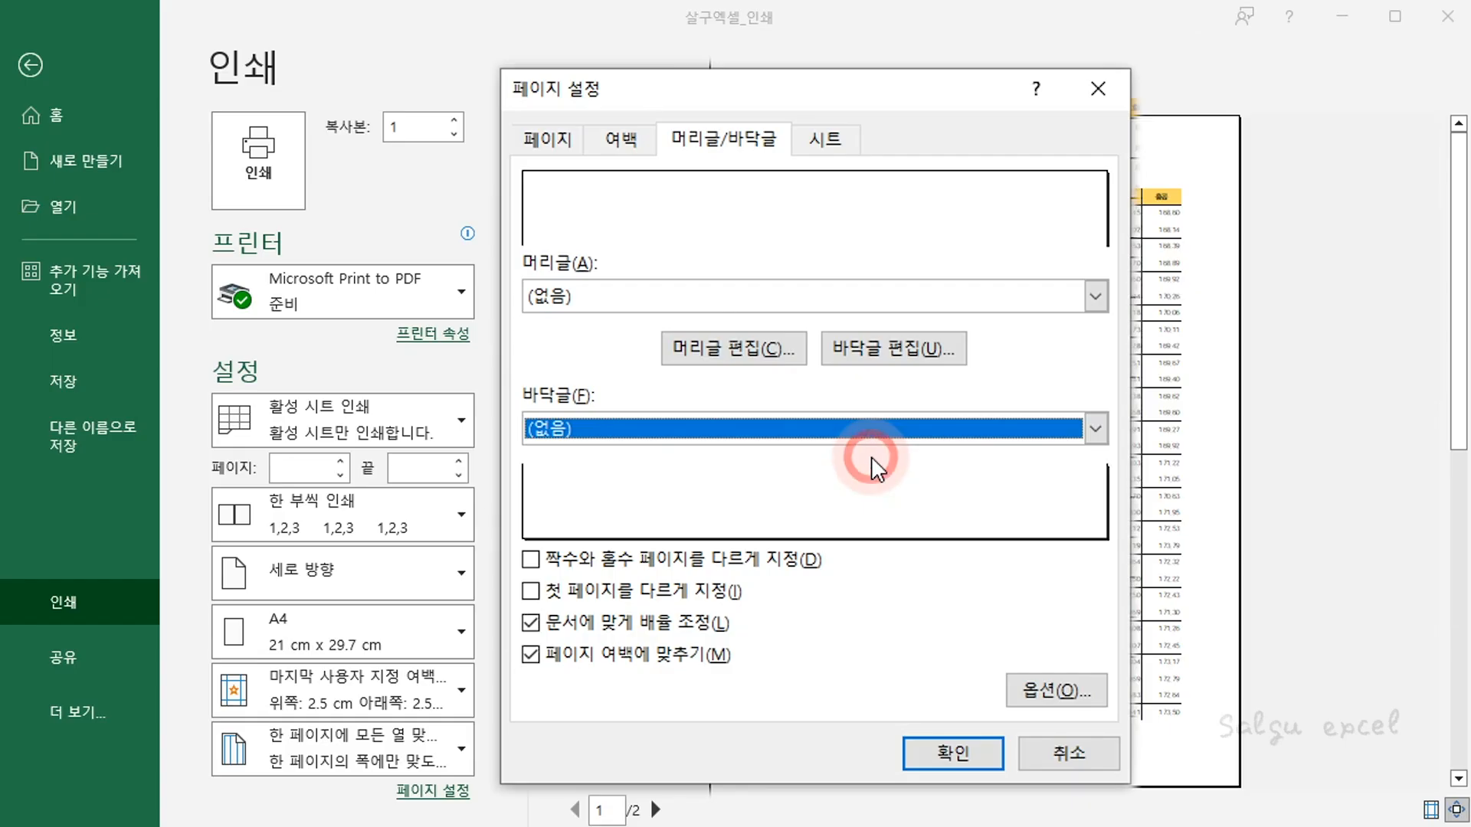
# Create a custom footer with the page number in the centre section, enclosed as < &[페이지 번호] >
pyautogui.click(926, 355)
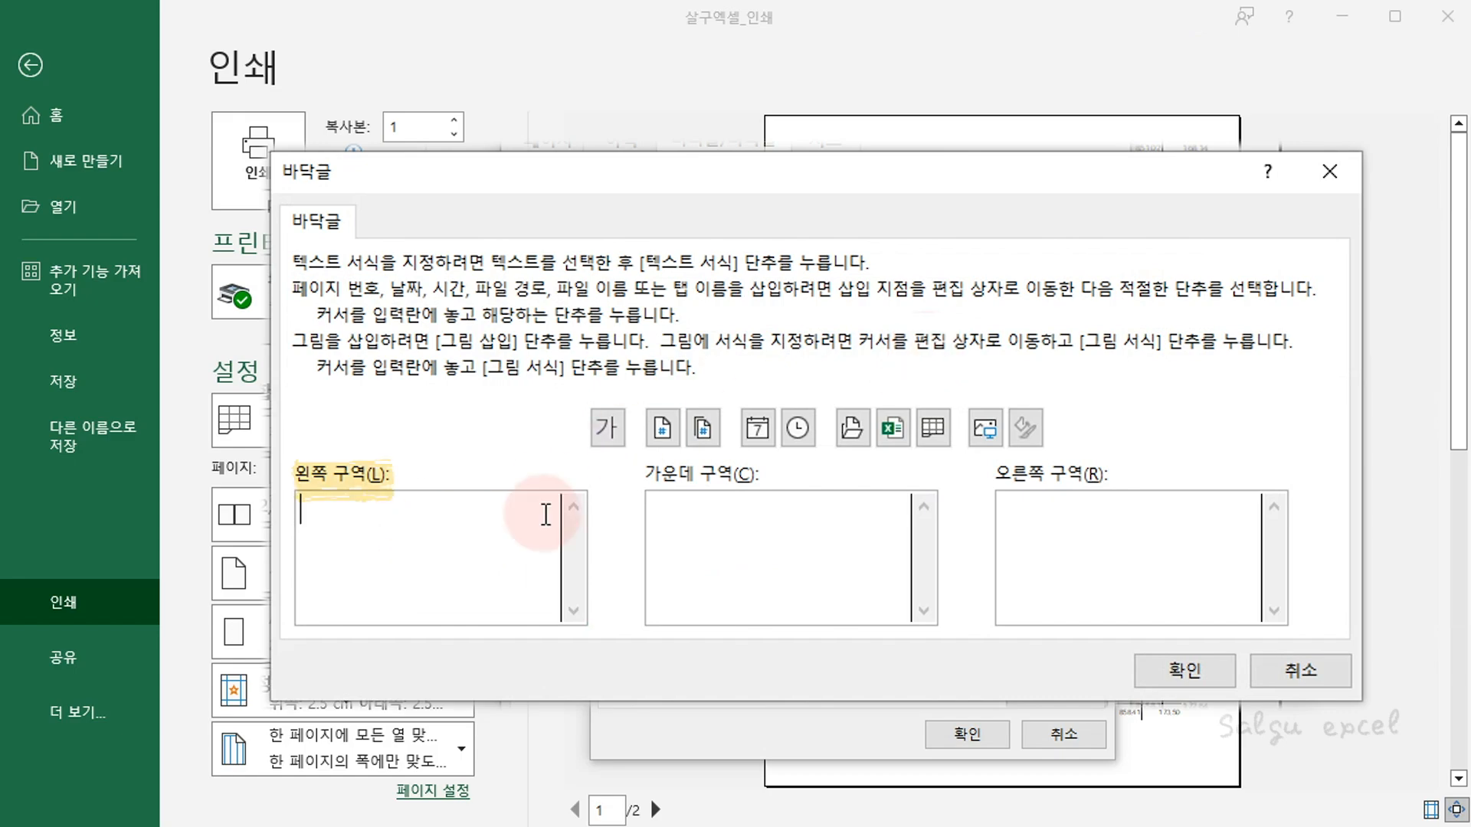
pyautogui.click(855, 542)
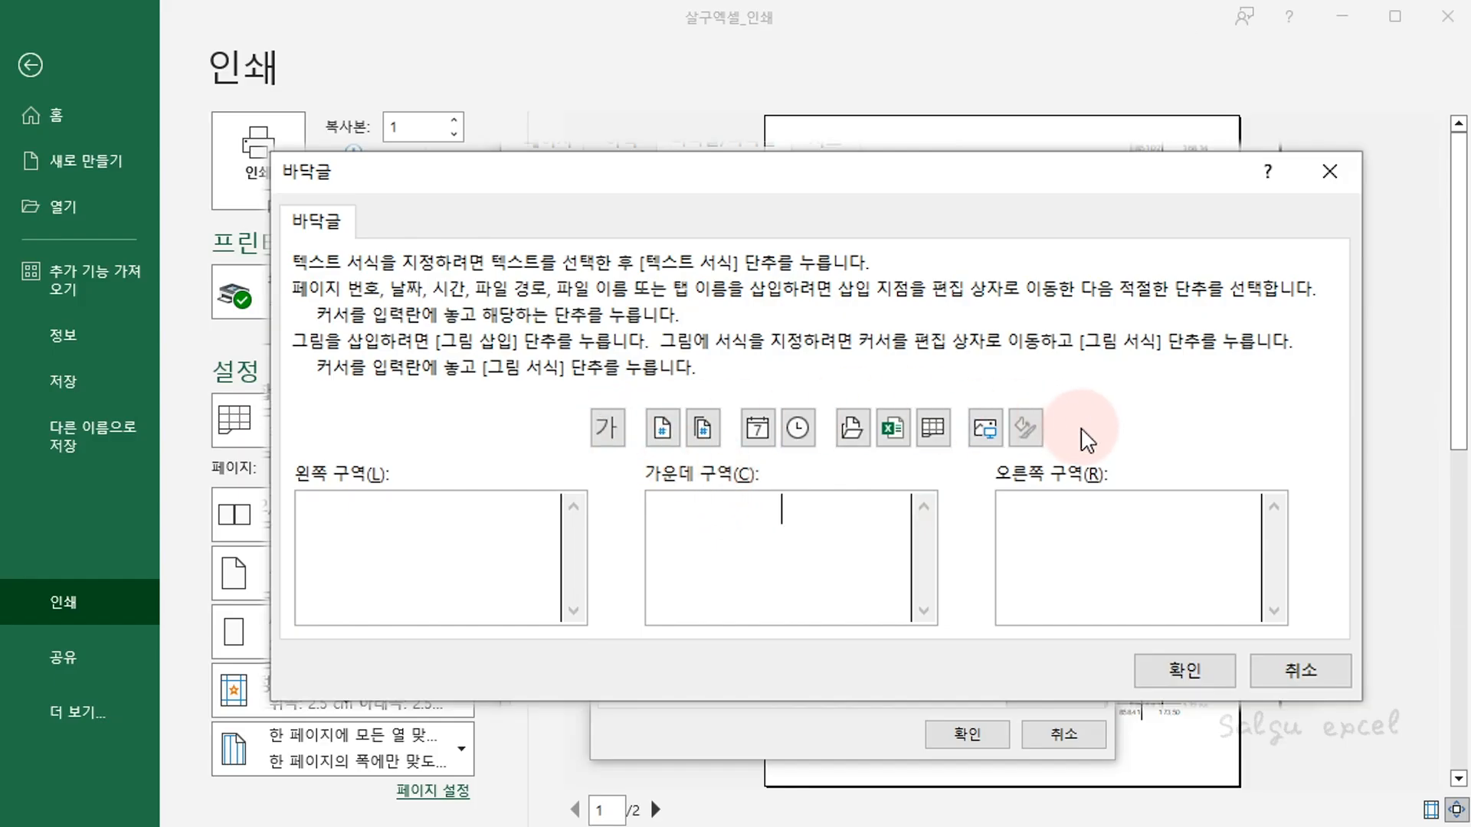
pyautogui.click(663, 428)
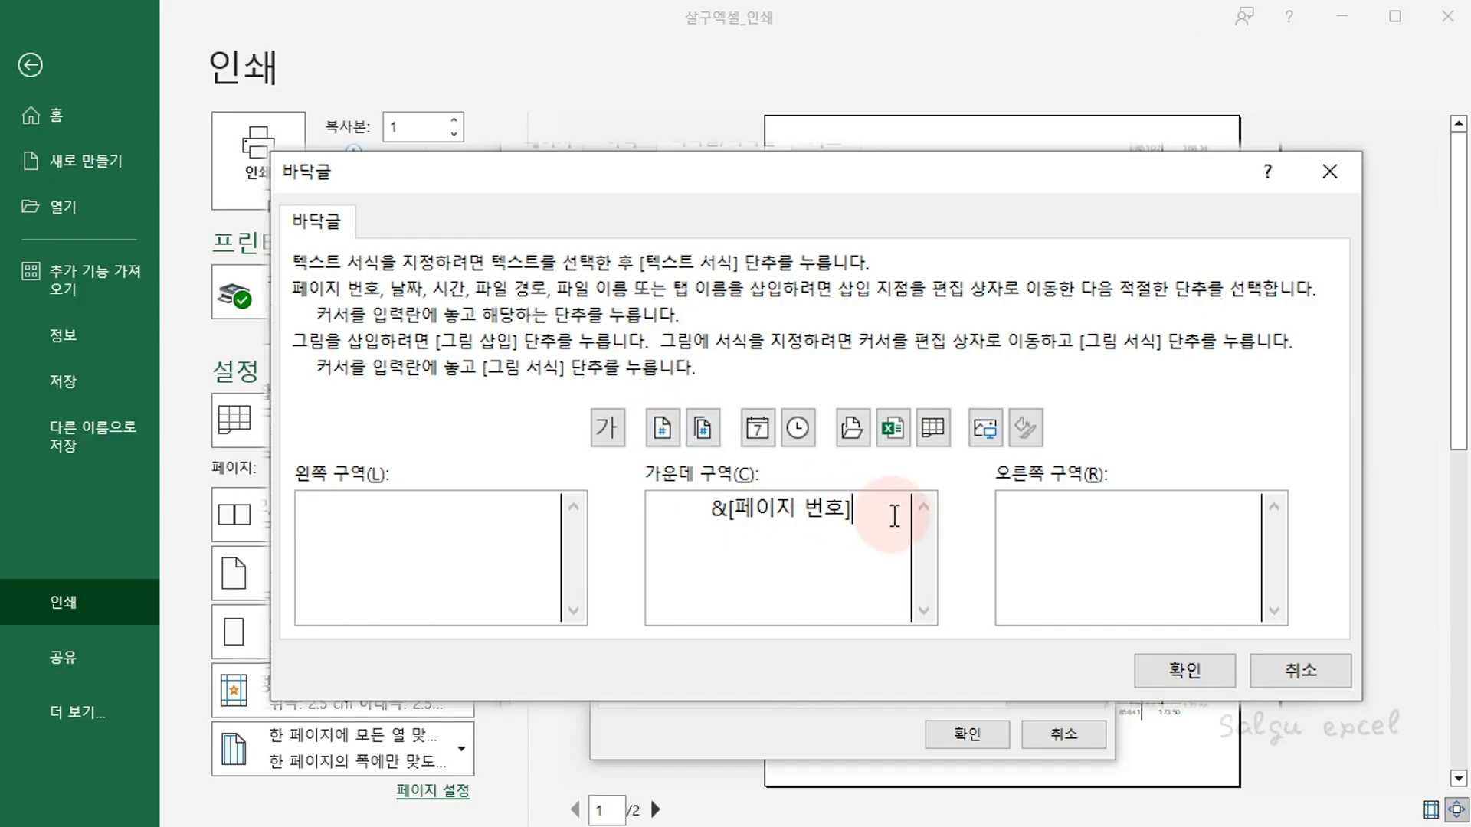
pyautogui.write('>')
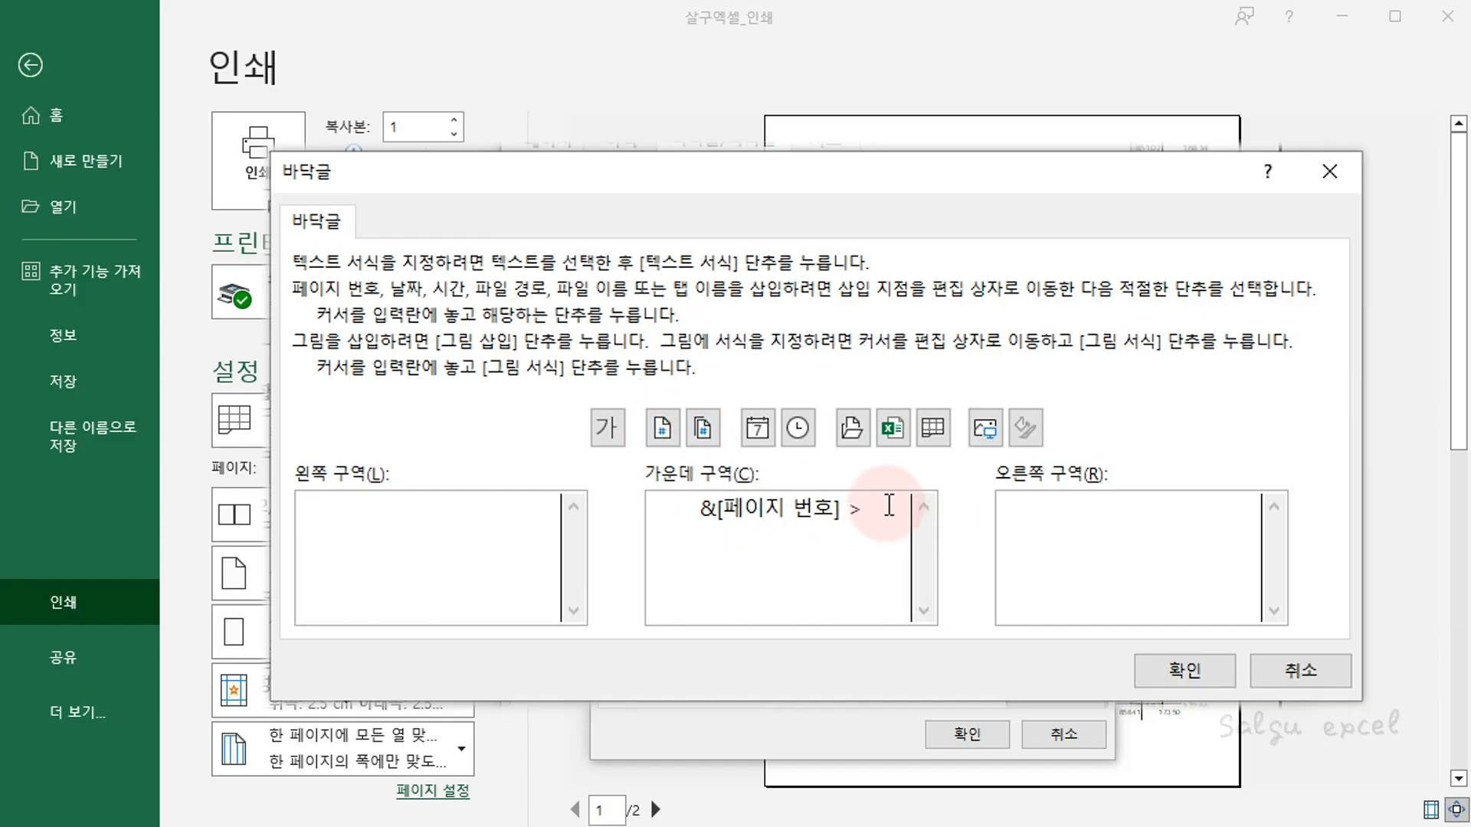
pyautogui.click(673, 505)
pyautogui.write('<')
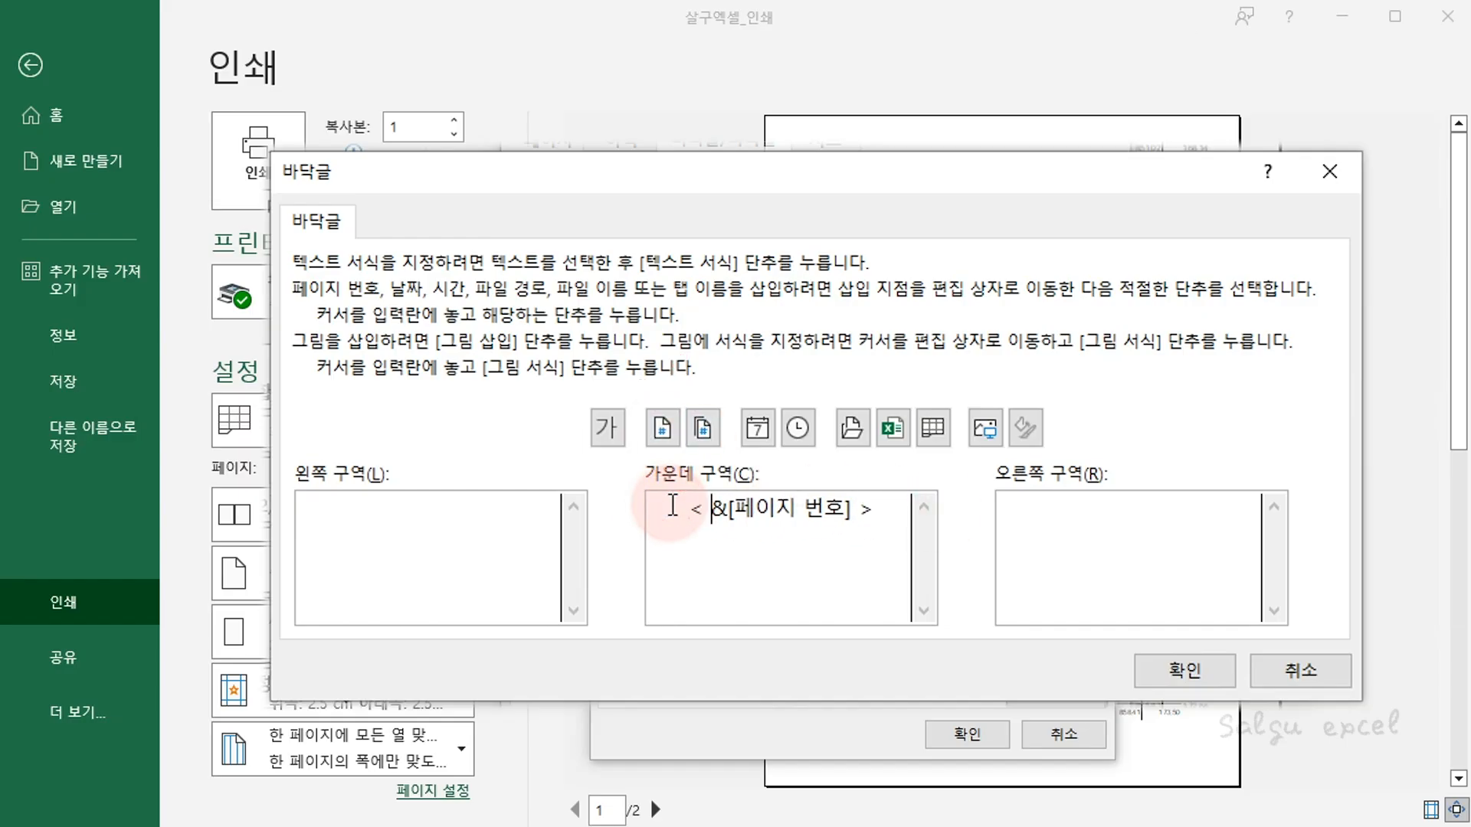
pyautogui.click(1207, 668)
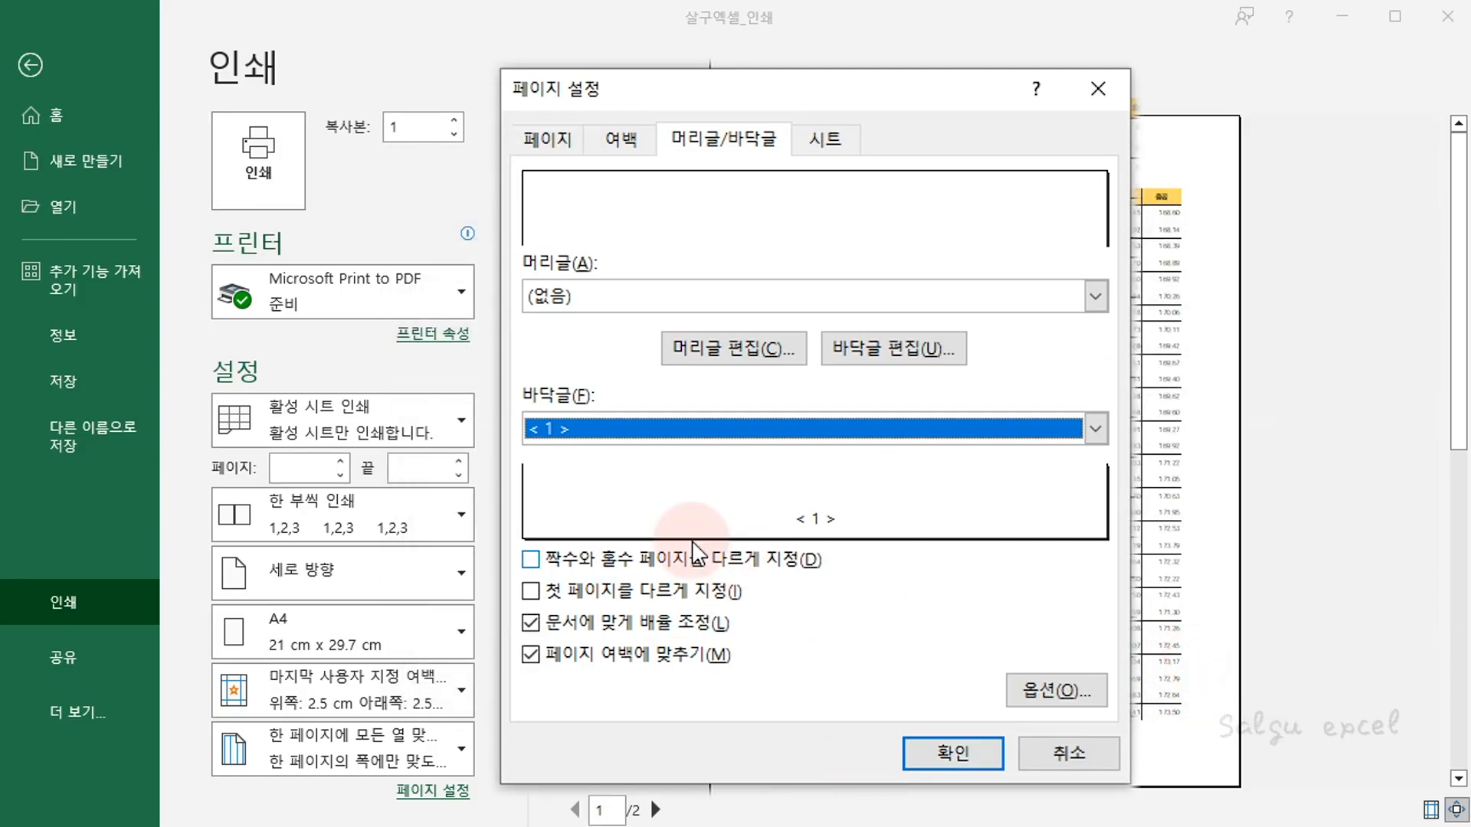
# Remove the angle brackets from the centre footer and extend it to &[페이지 번호] / &[전체 페이지 수]
pyautogui.click(898, 351)
pyautogui.moveTo(712, 509); pyautogui.dragTo(671, 512)
pyautogui.press('BackSpace')
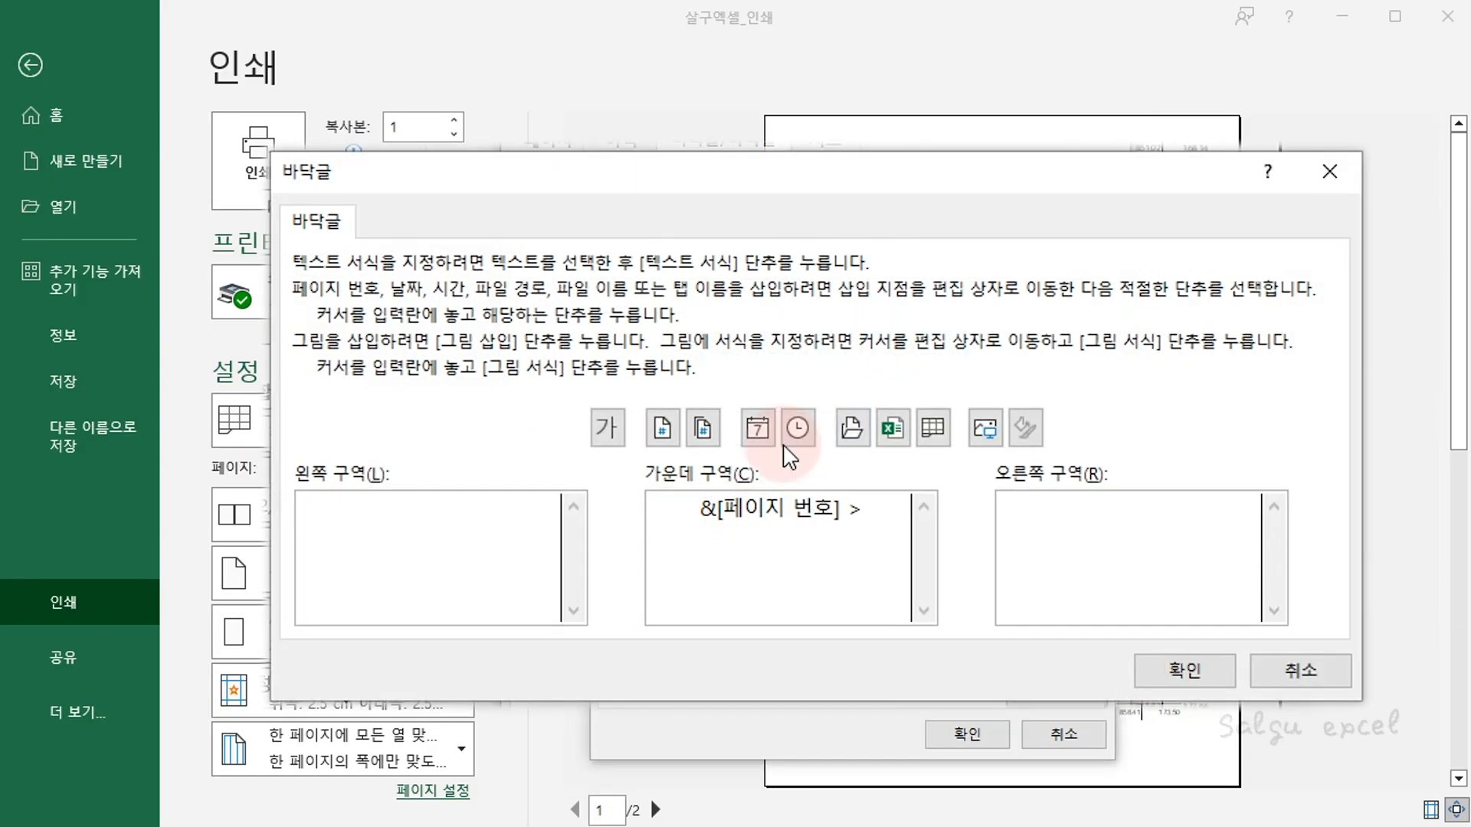
pyautogui.moveTo(887, 509); pyautogui.dragTo(846, 521)
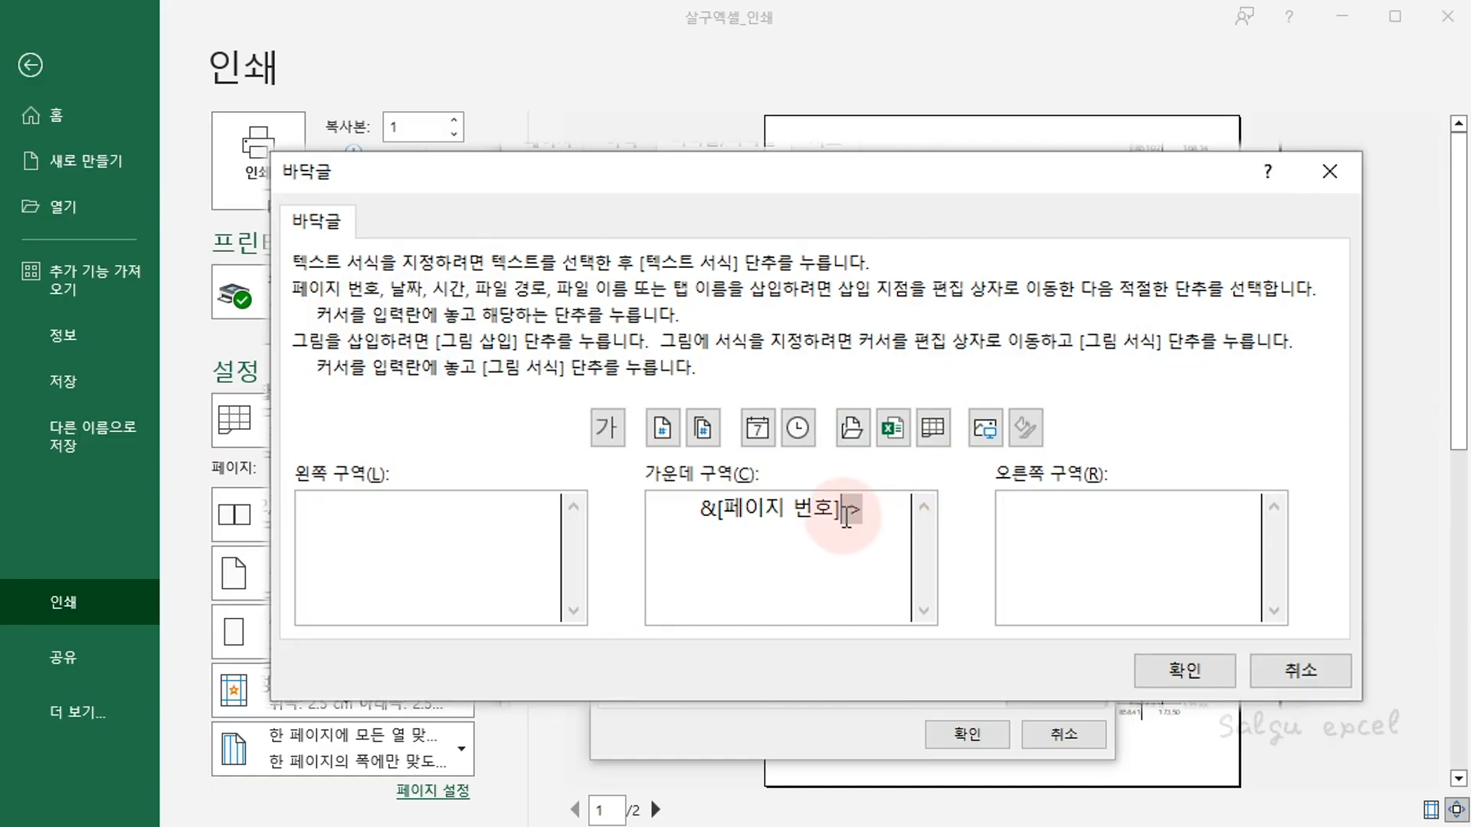
pyautogui.write('/')
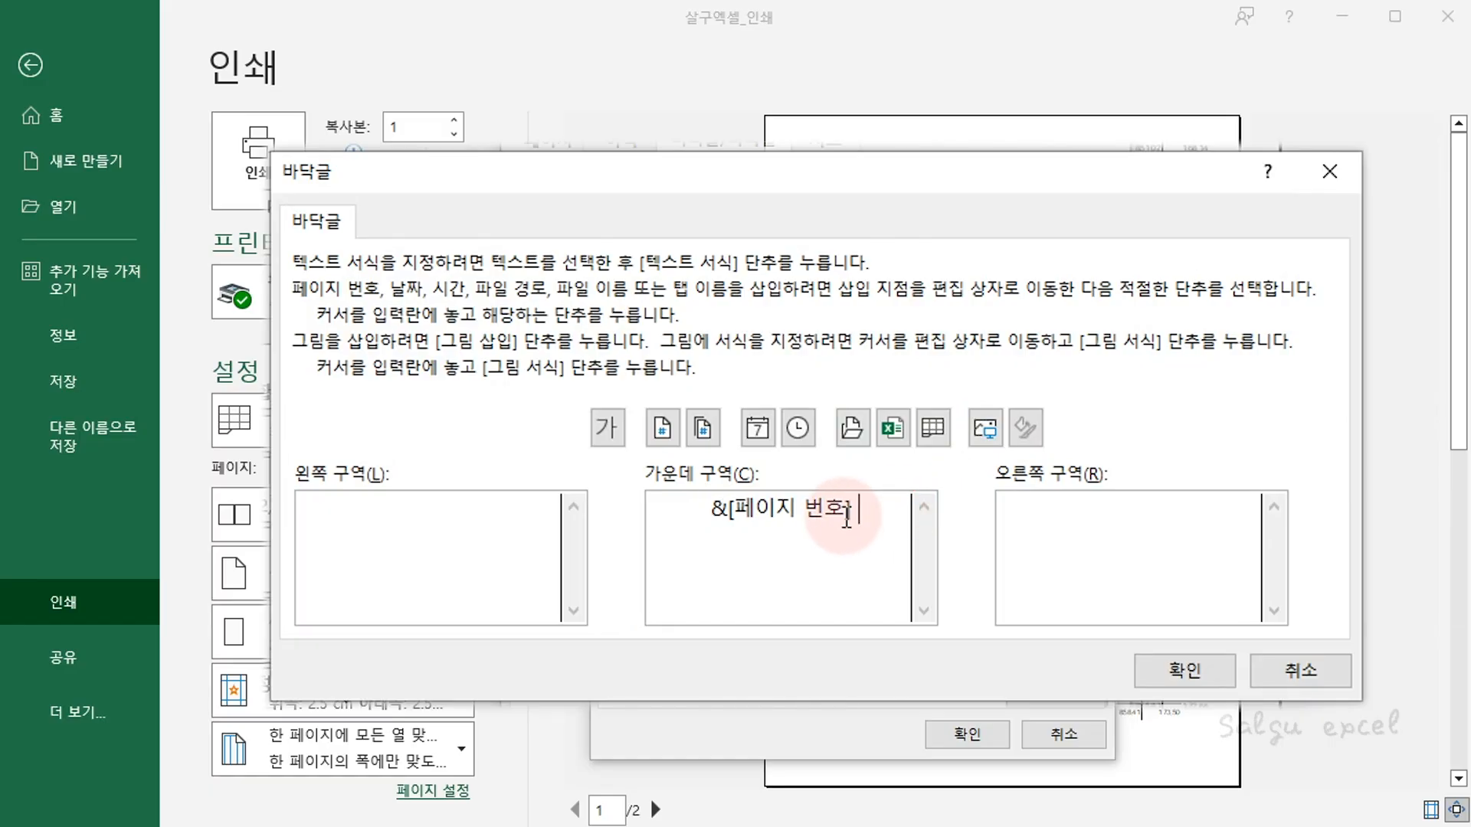
pyautogui.click(716, 429)
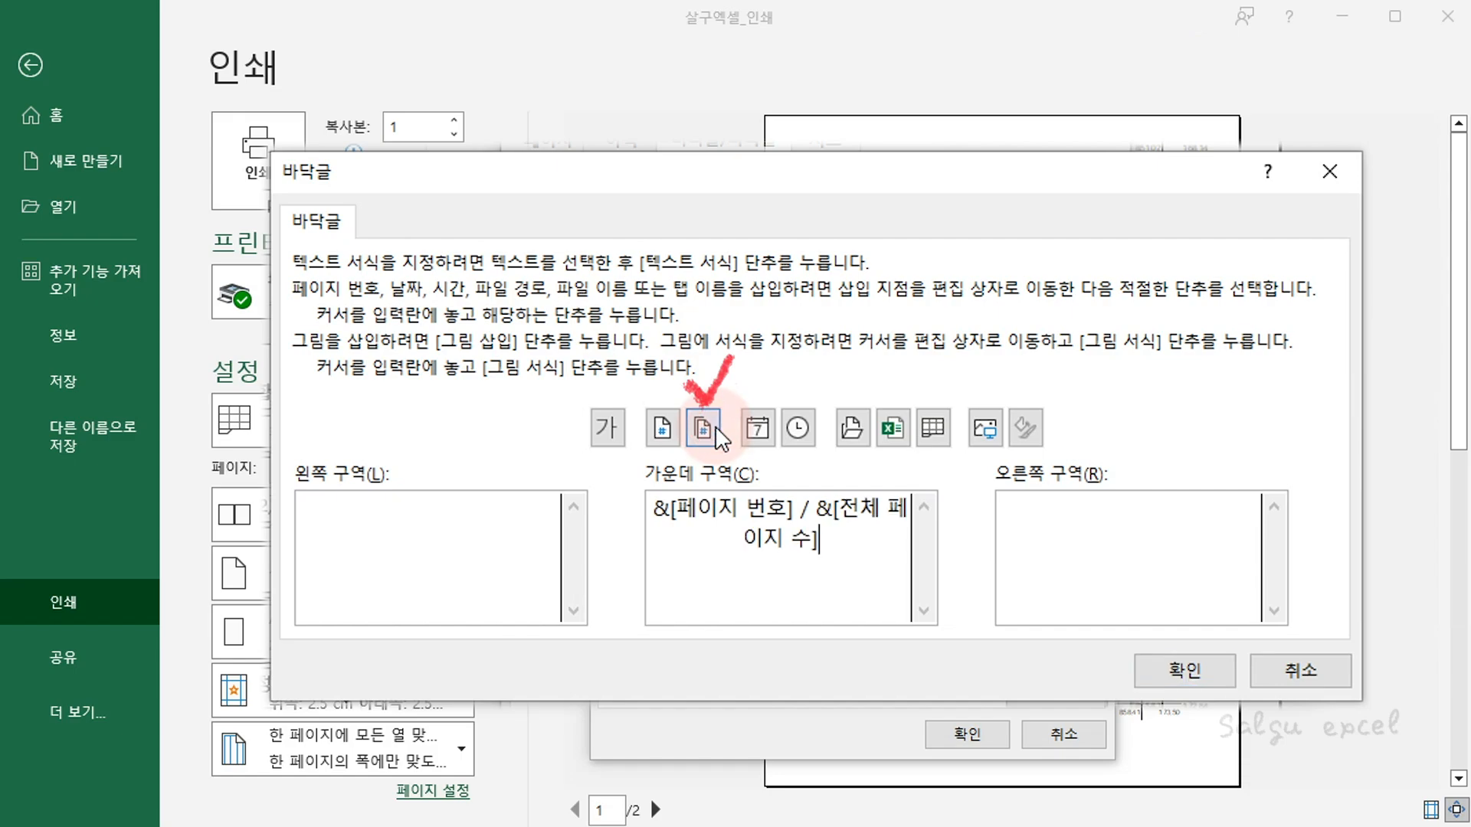
pyautogui.click(1195, 664)
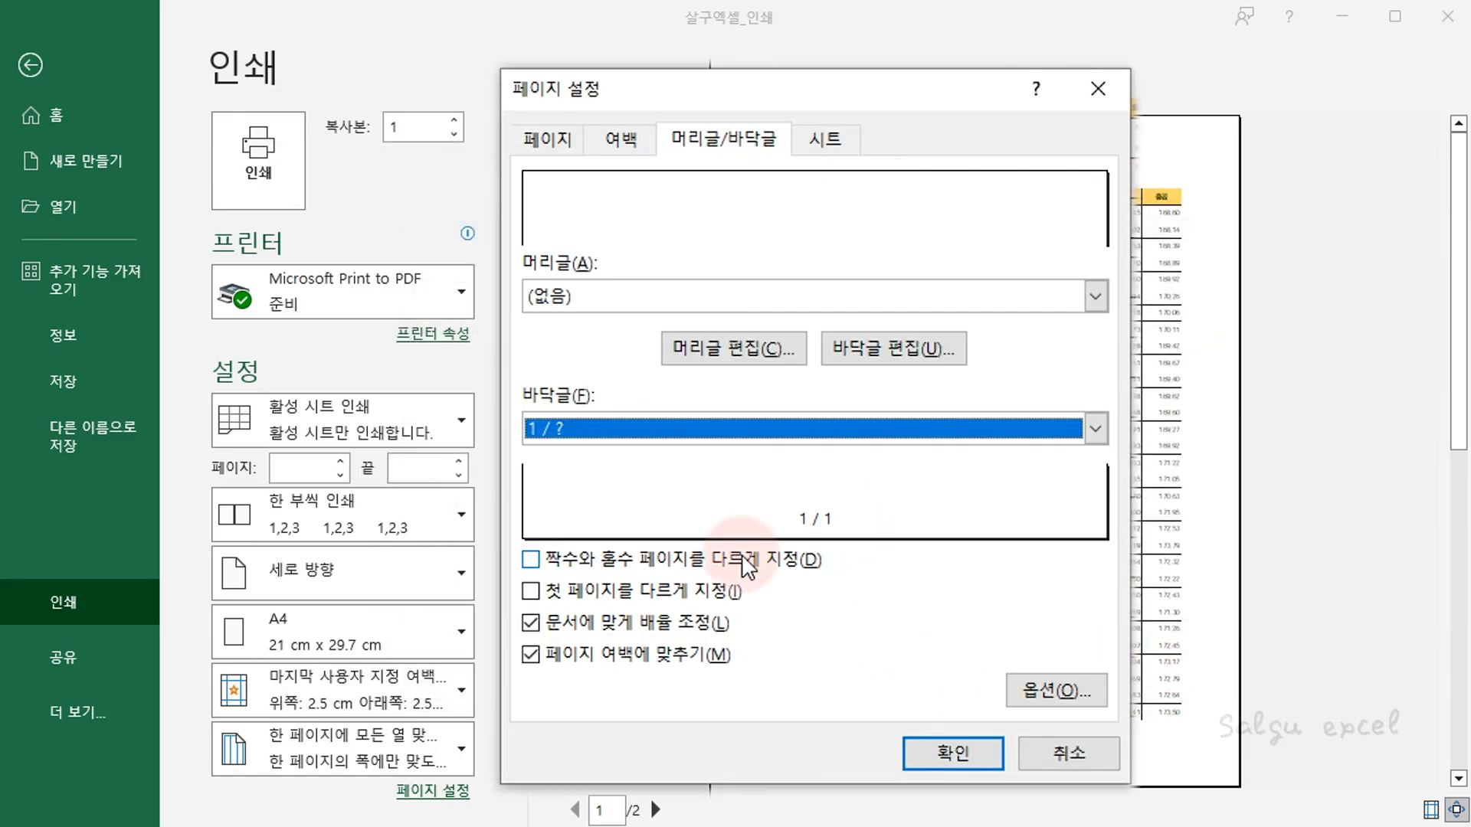
pyautogui.click(770, 519)
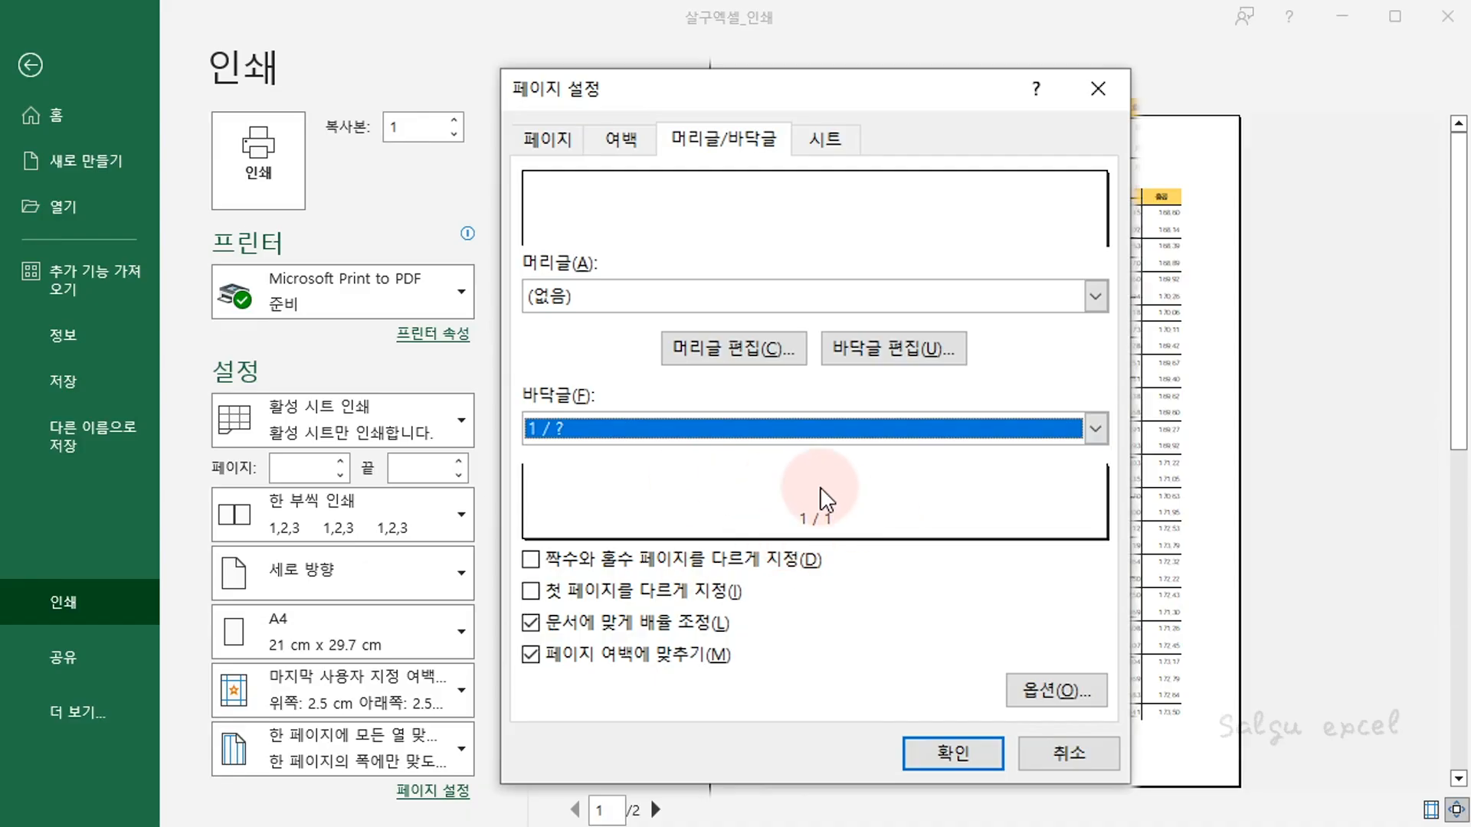
# Format the whole centre footer text as 36 pt 굵게 and apply the page setup
pyautogui.click(895, 346)
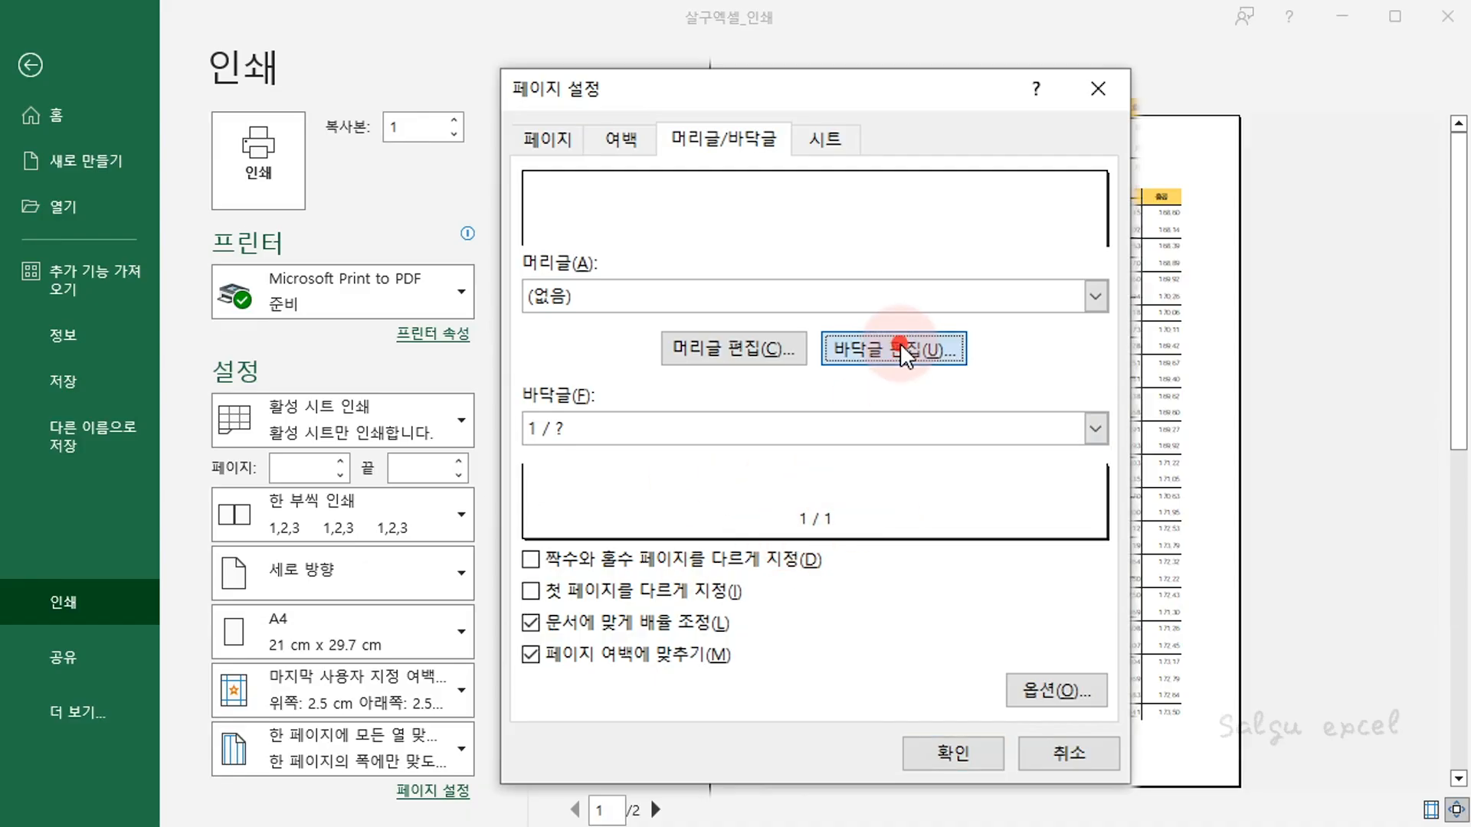
pyautogui.tripleClick(888, 553)
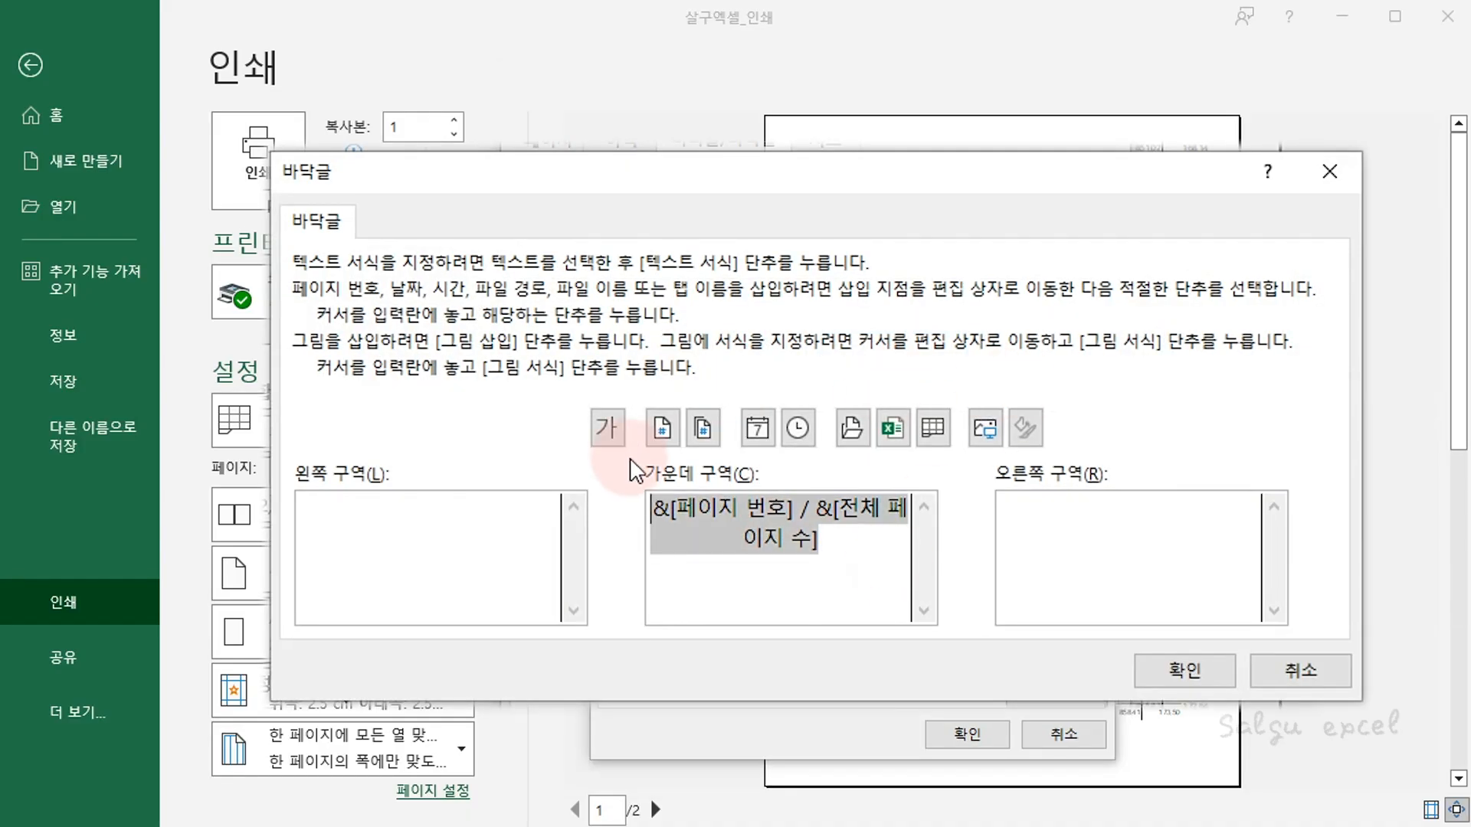
pyautogui.click(606, 429)
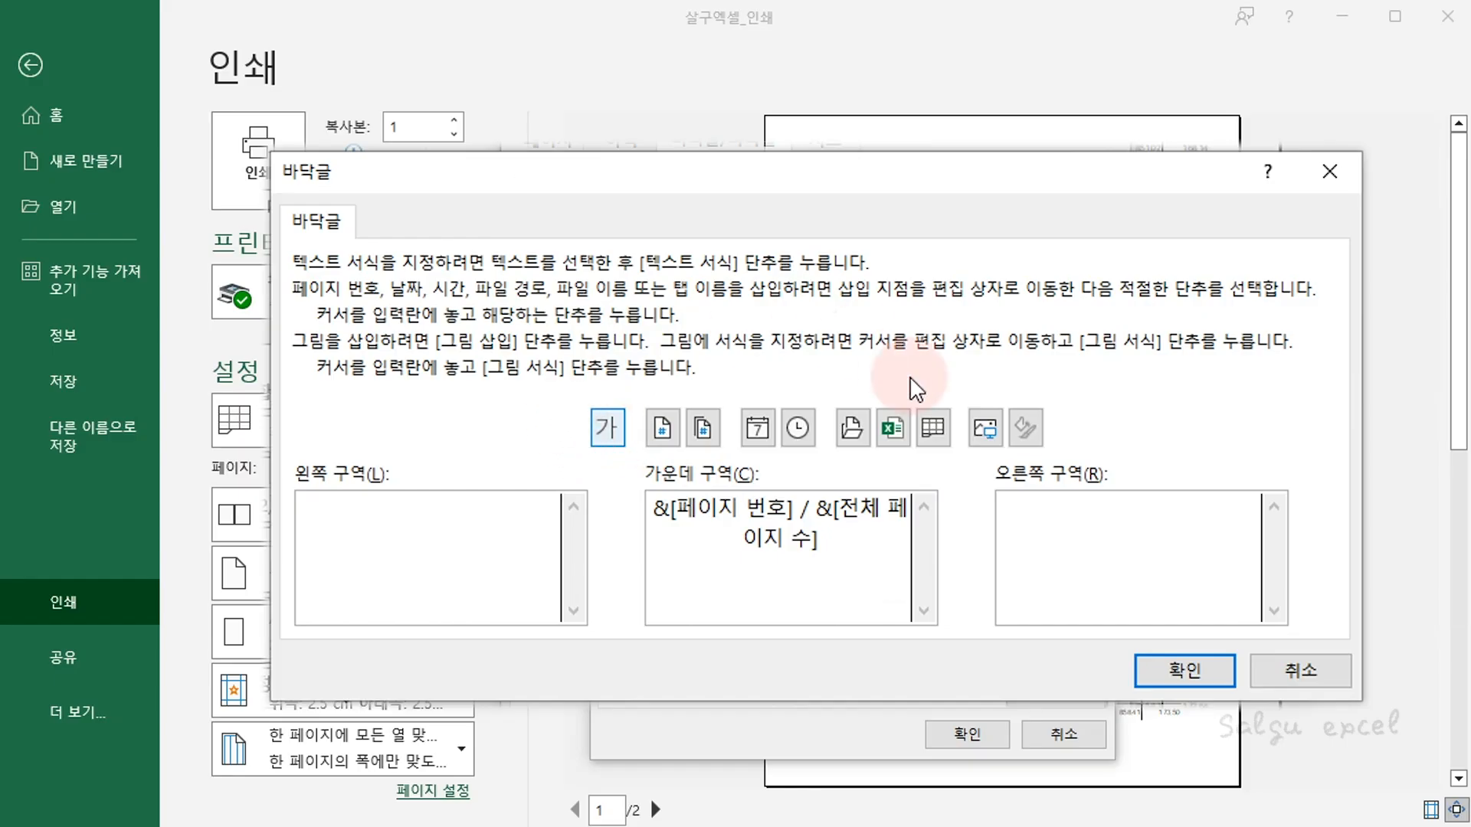
pyautogui.click(1005, 346)
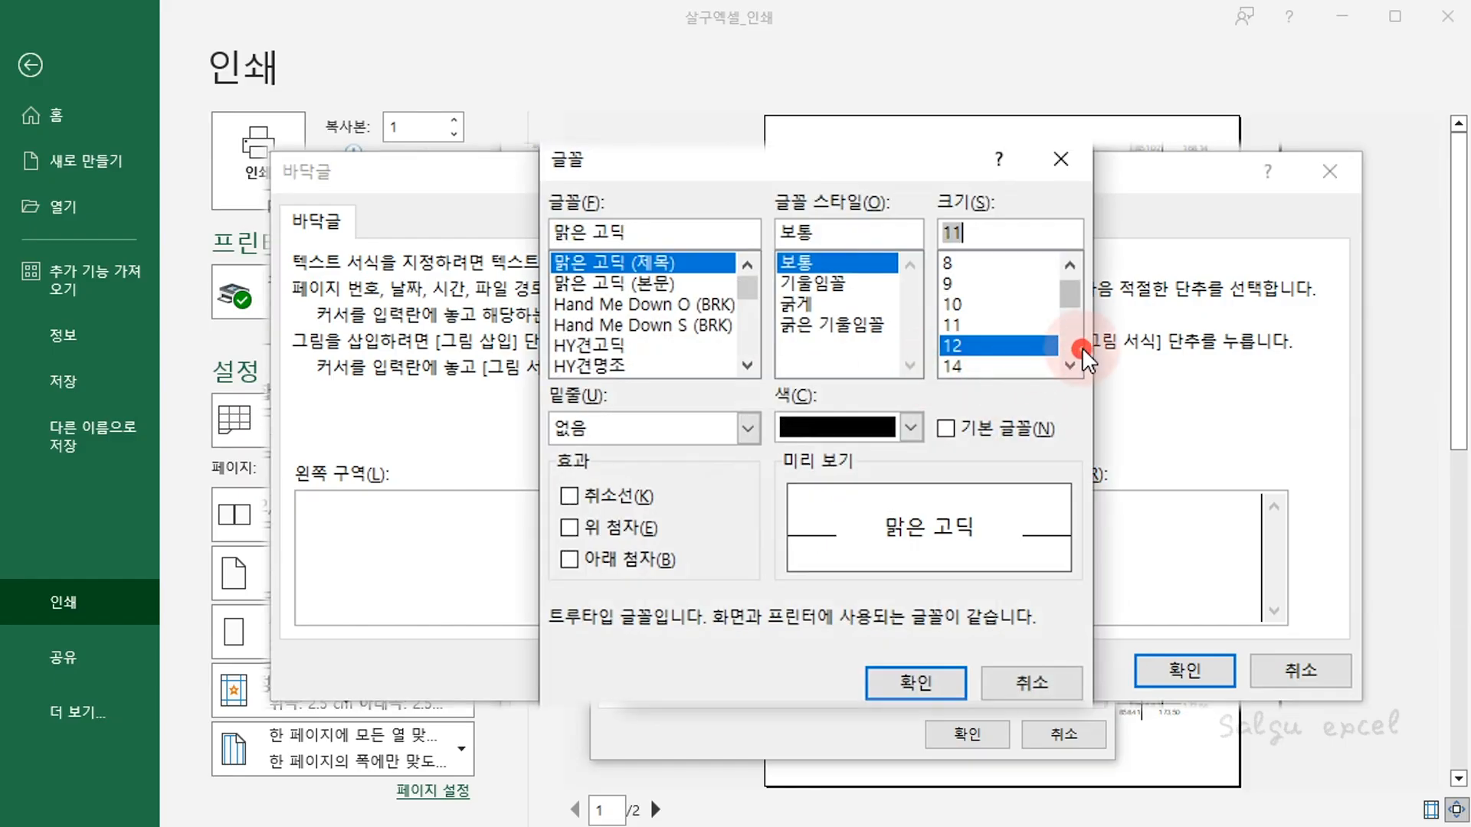
pyautogui.click(1065, 341)
pyautogui.click(1064, 340)
pyautogui.click(967, 325)
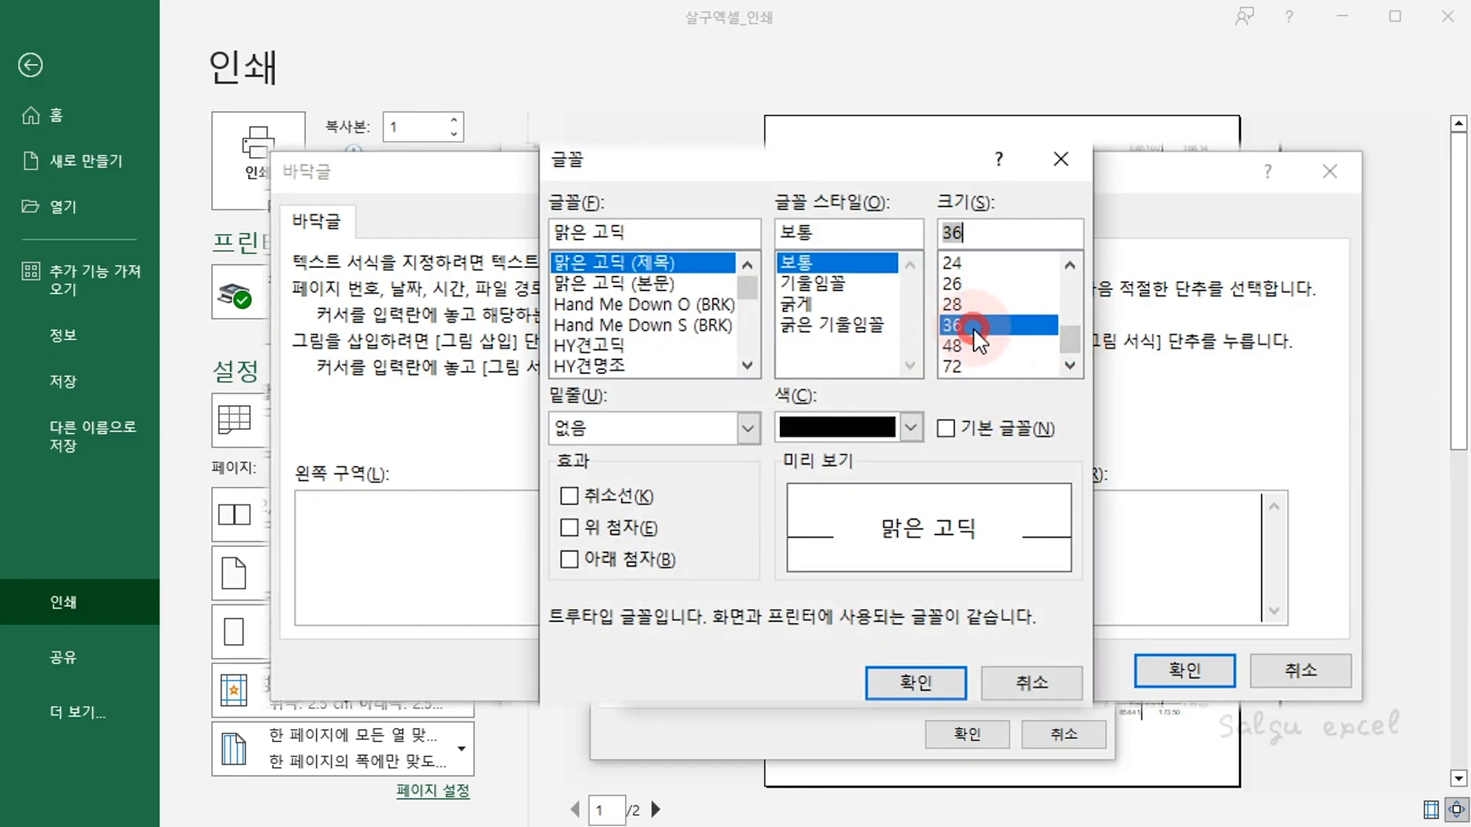
pyautogui.click(841, 308)
pyautogui.click(904, 682)
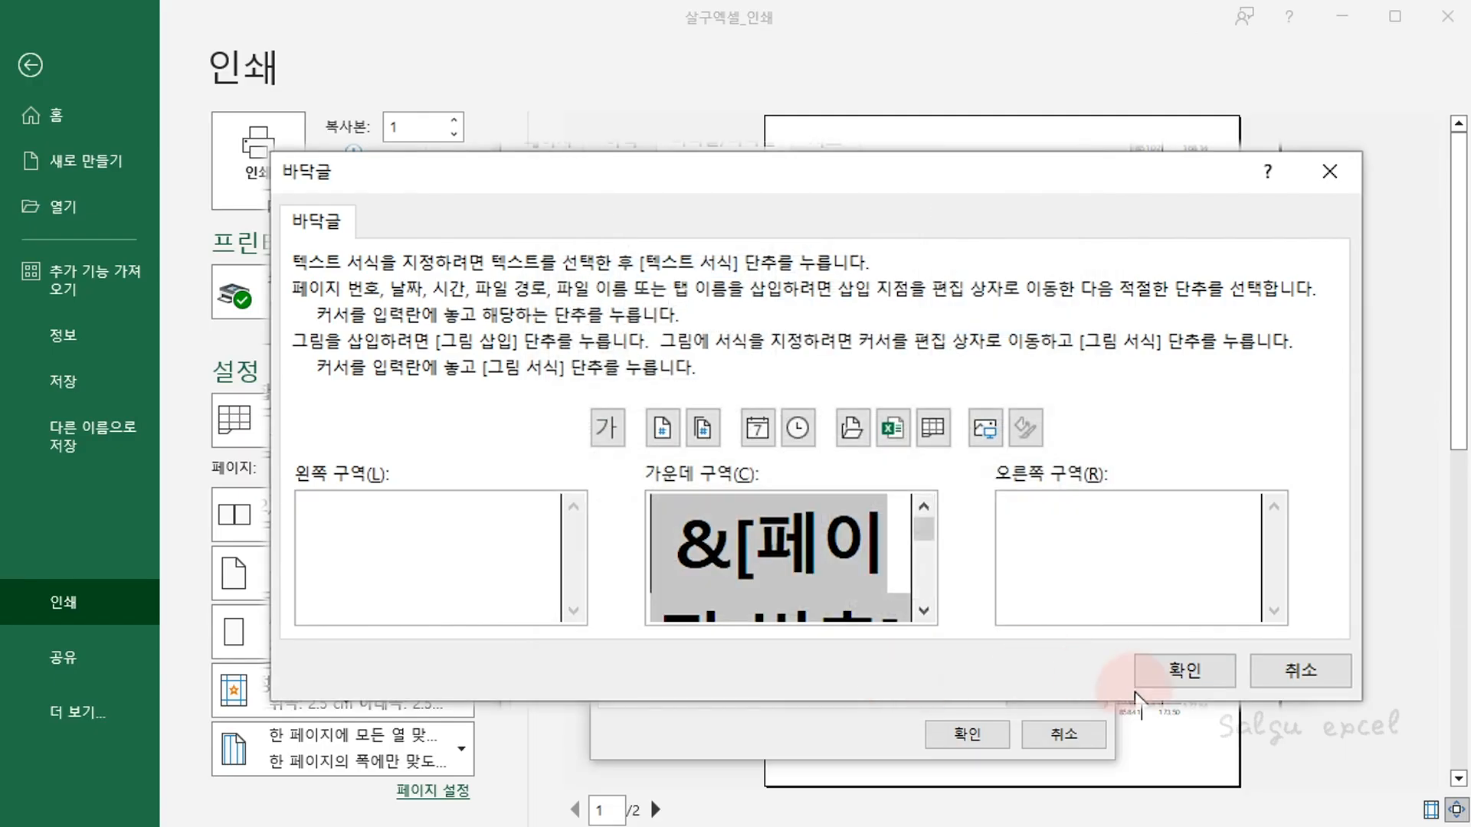
pyautogui.click(1164, 668)
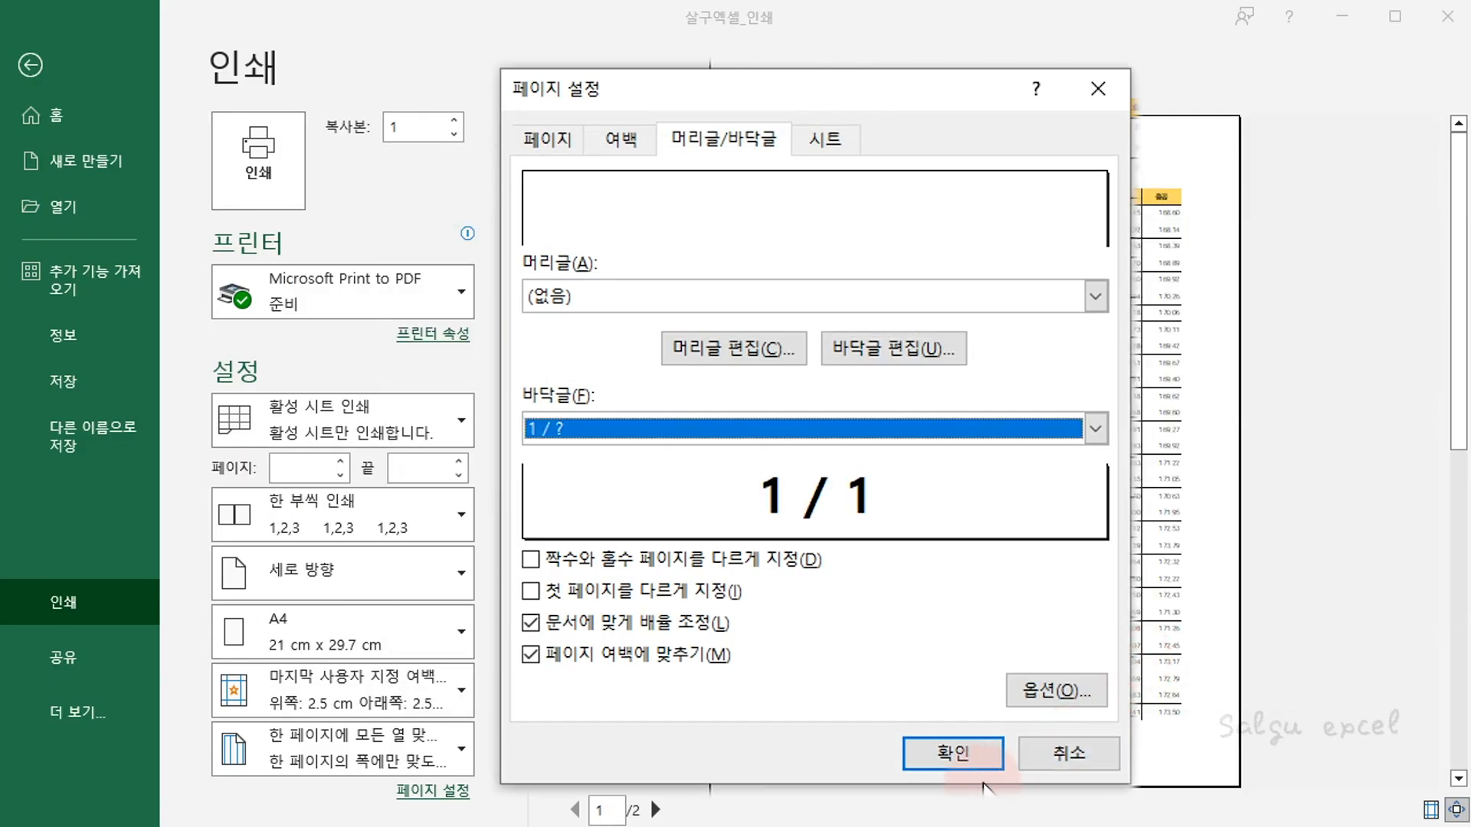
pyautogui.click(962, 747)
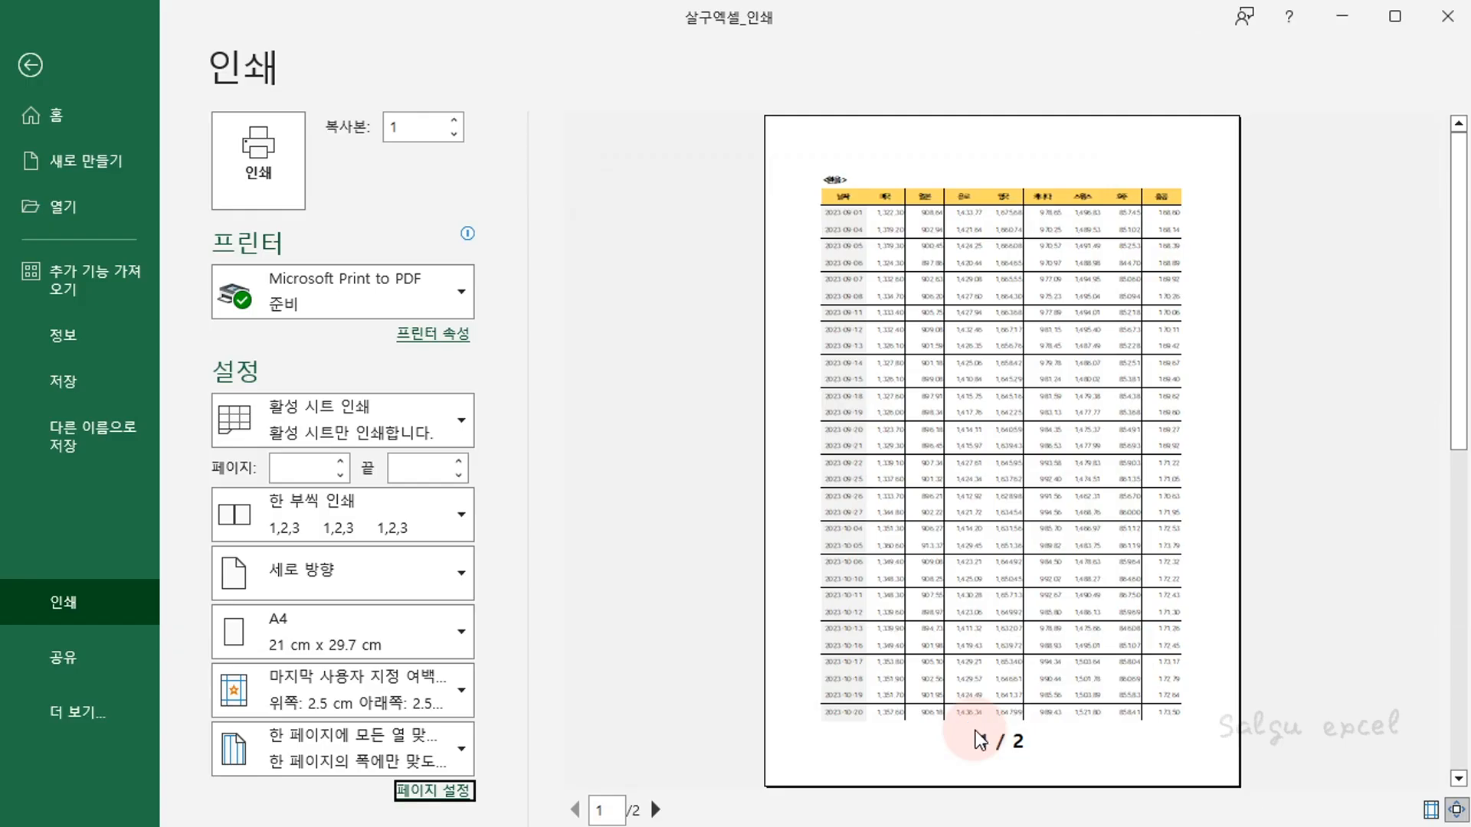
# Check the footer on both pages of the print preview, and return to the worksheet
pyautogui.scroll(-1, 996, 678)
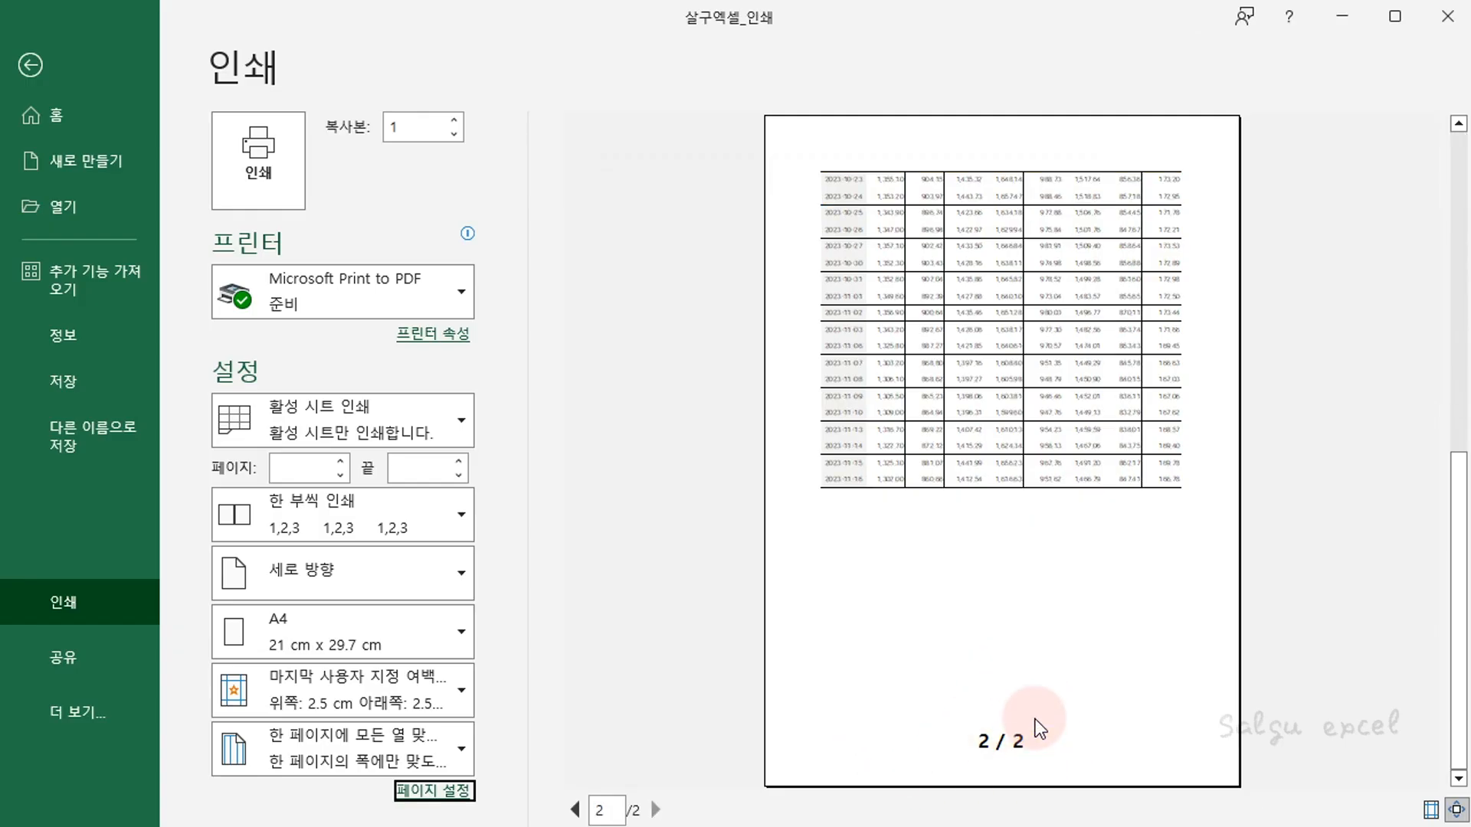
pyautogui.scroll(1, 1037, 728)
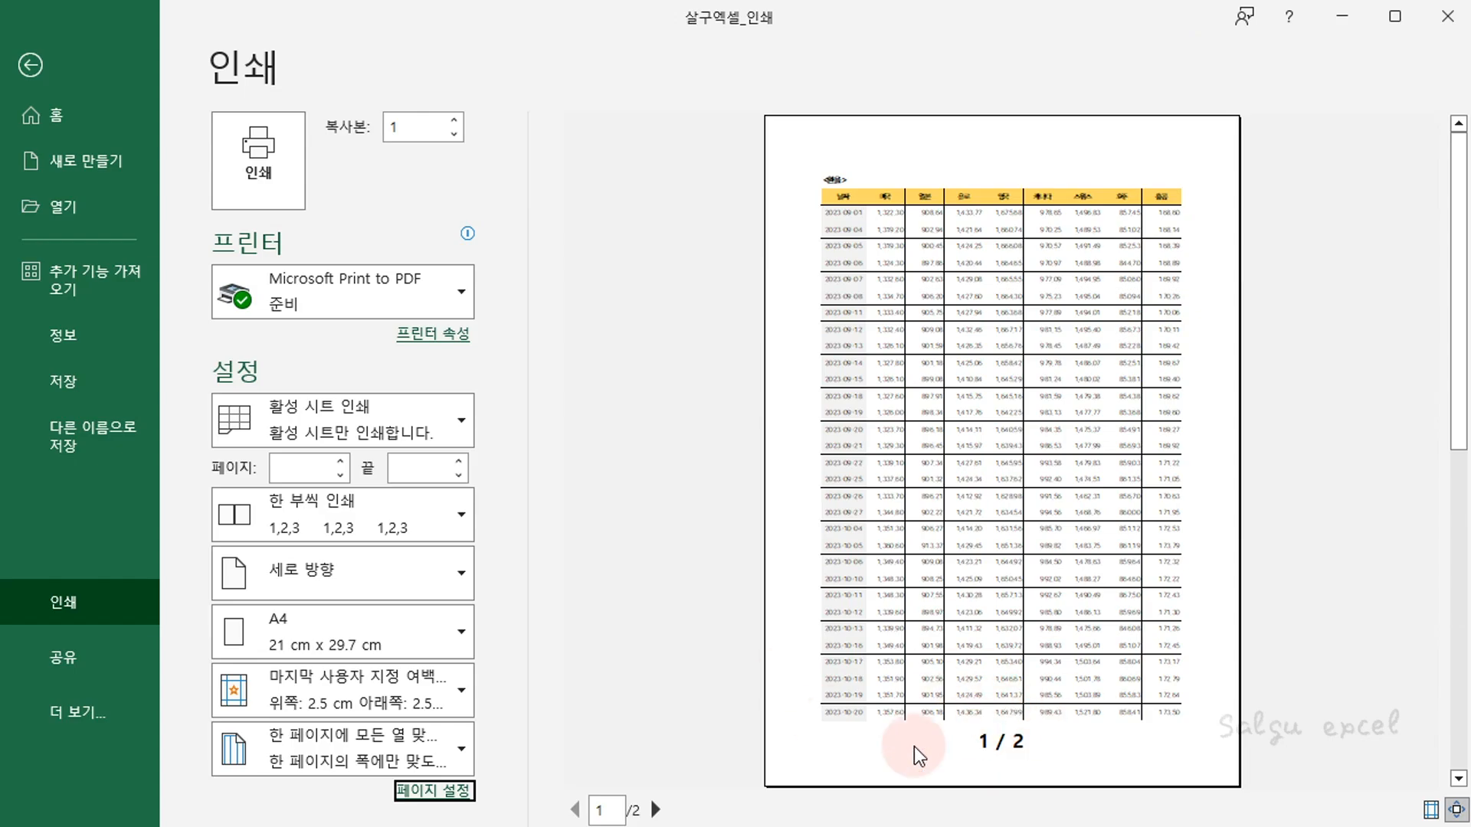
pyautogui.press('Escape')
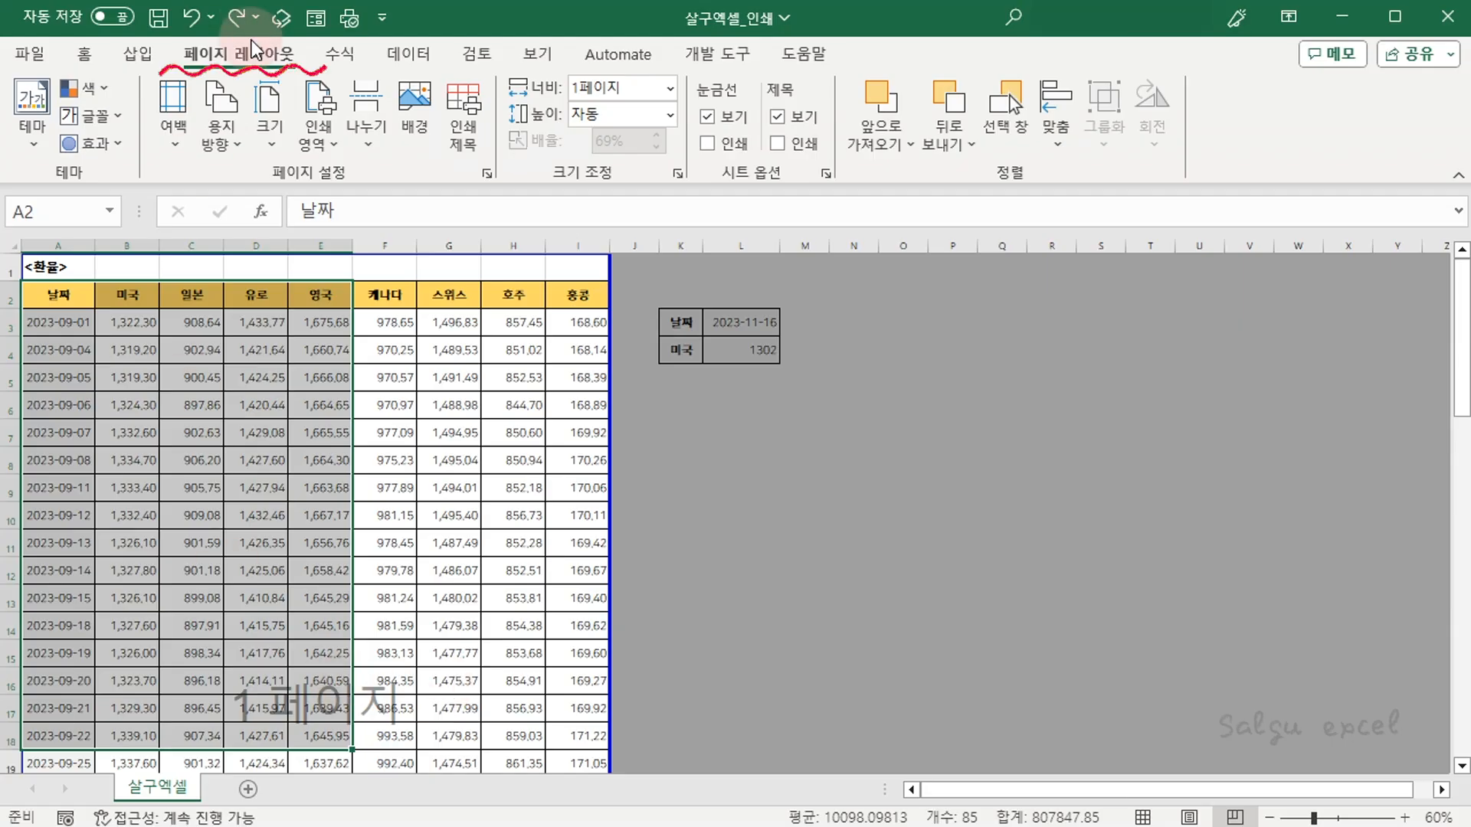
# View the header and footer settings in the page setup opened from the worksheet, and close it without changes
pyautogui.click(183, 121)
pyautogui.click(495, 163)
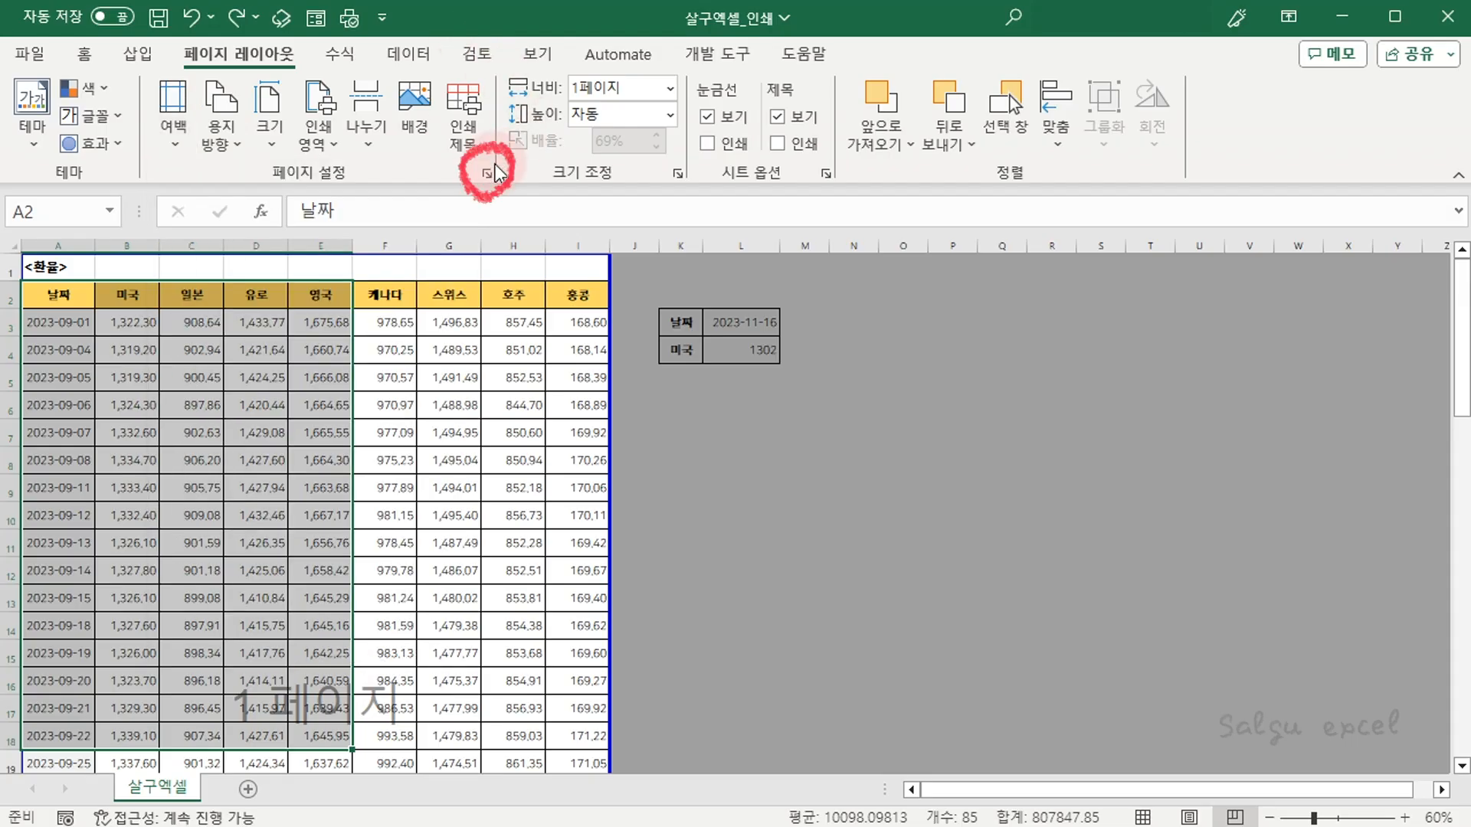
pyautogui.click(485, 172)
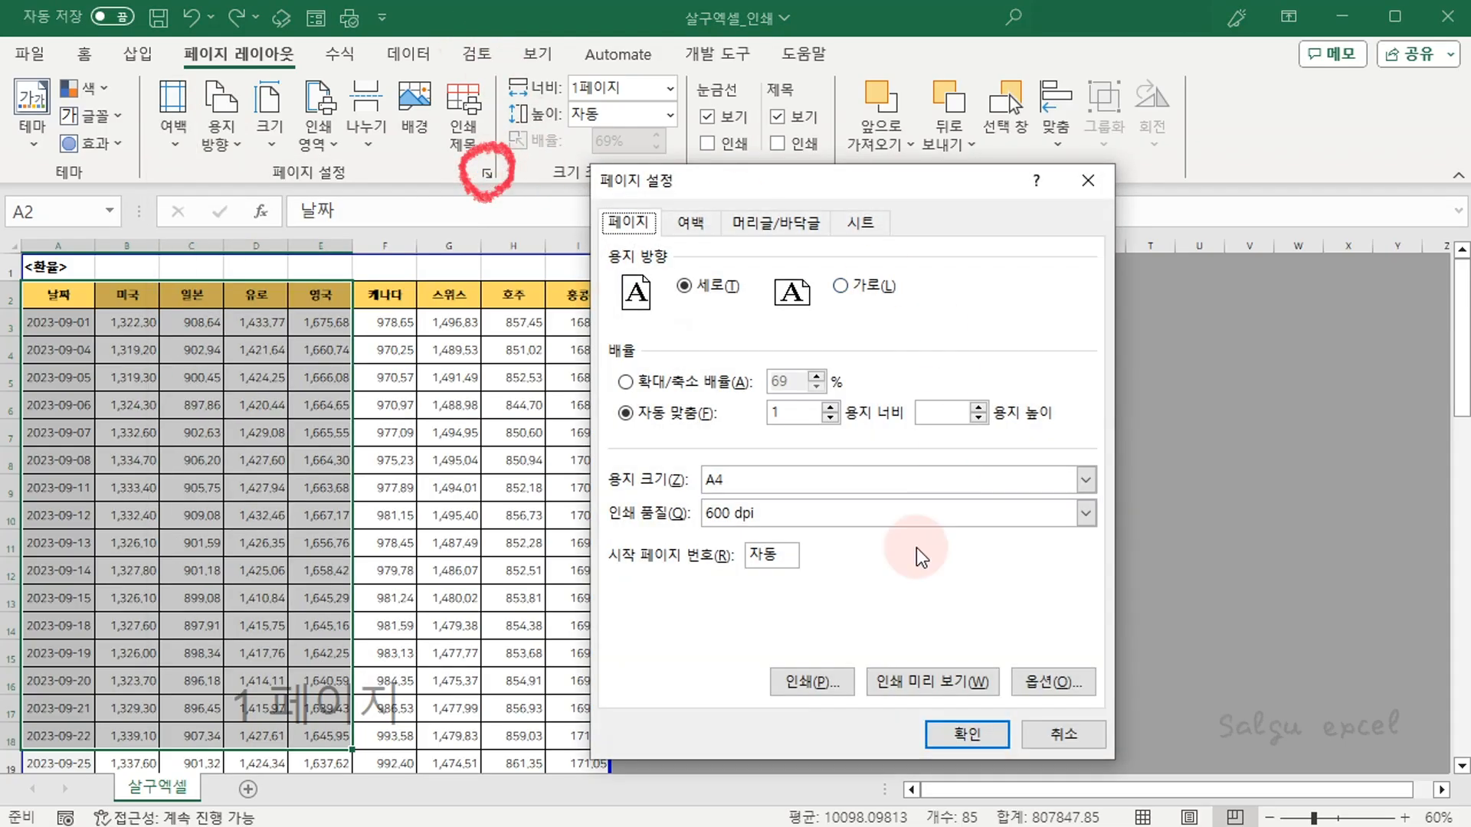
pyautogui.click(776, 222)
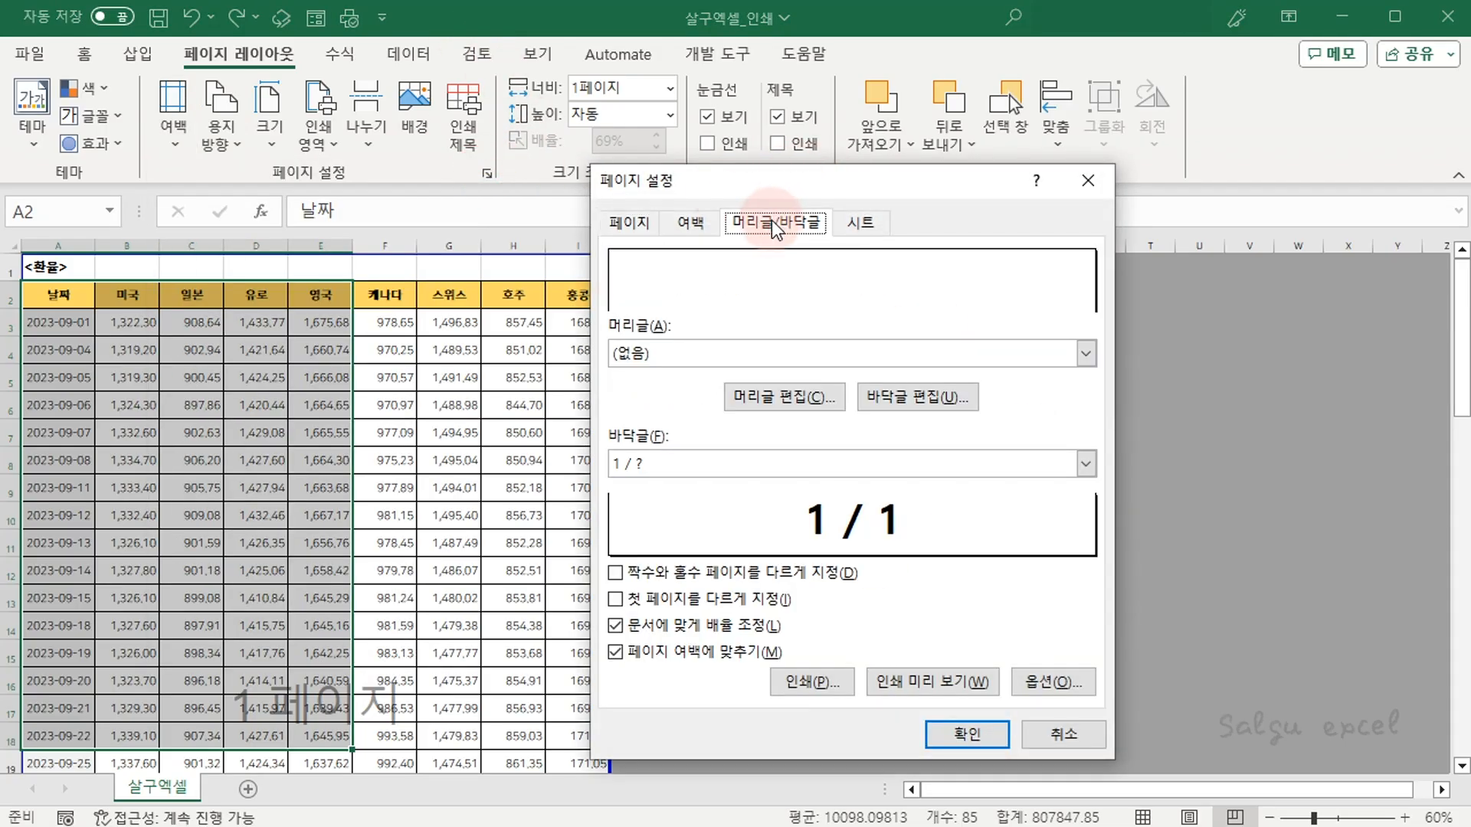
pyautogui.press('Escape')
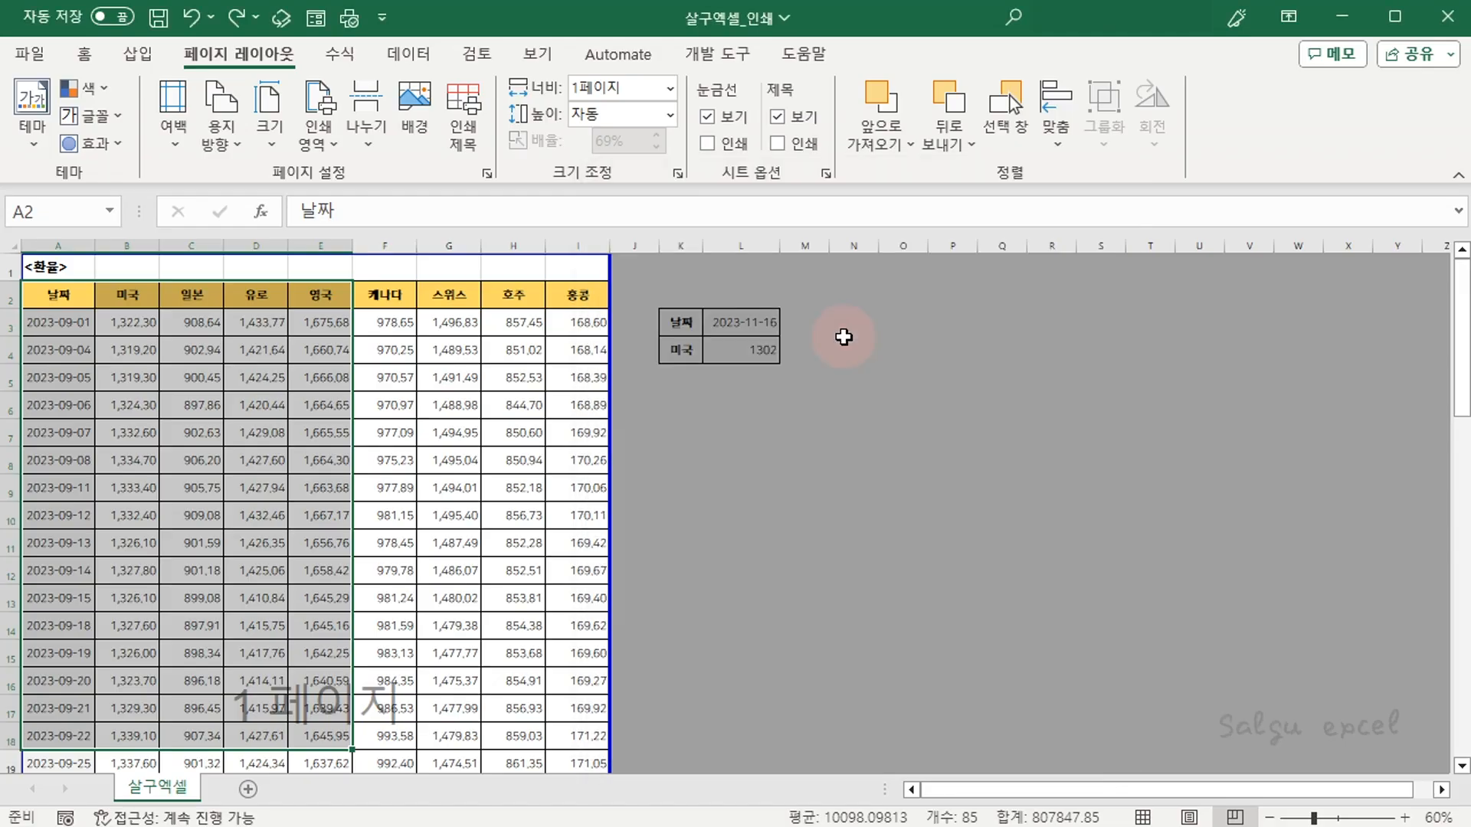
# Examine how the table's heading rows appear on both pages of the print preview, and return to the worksheet
pyautogui.hotkey('ctrl', 'p')
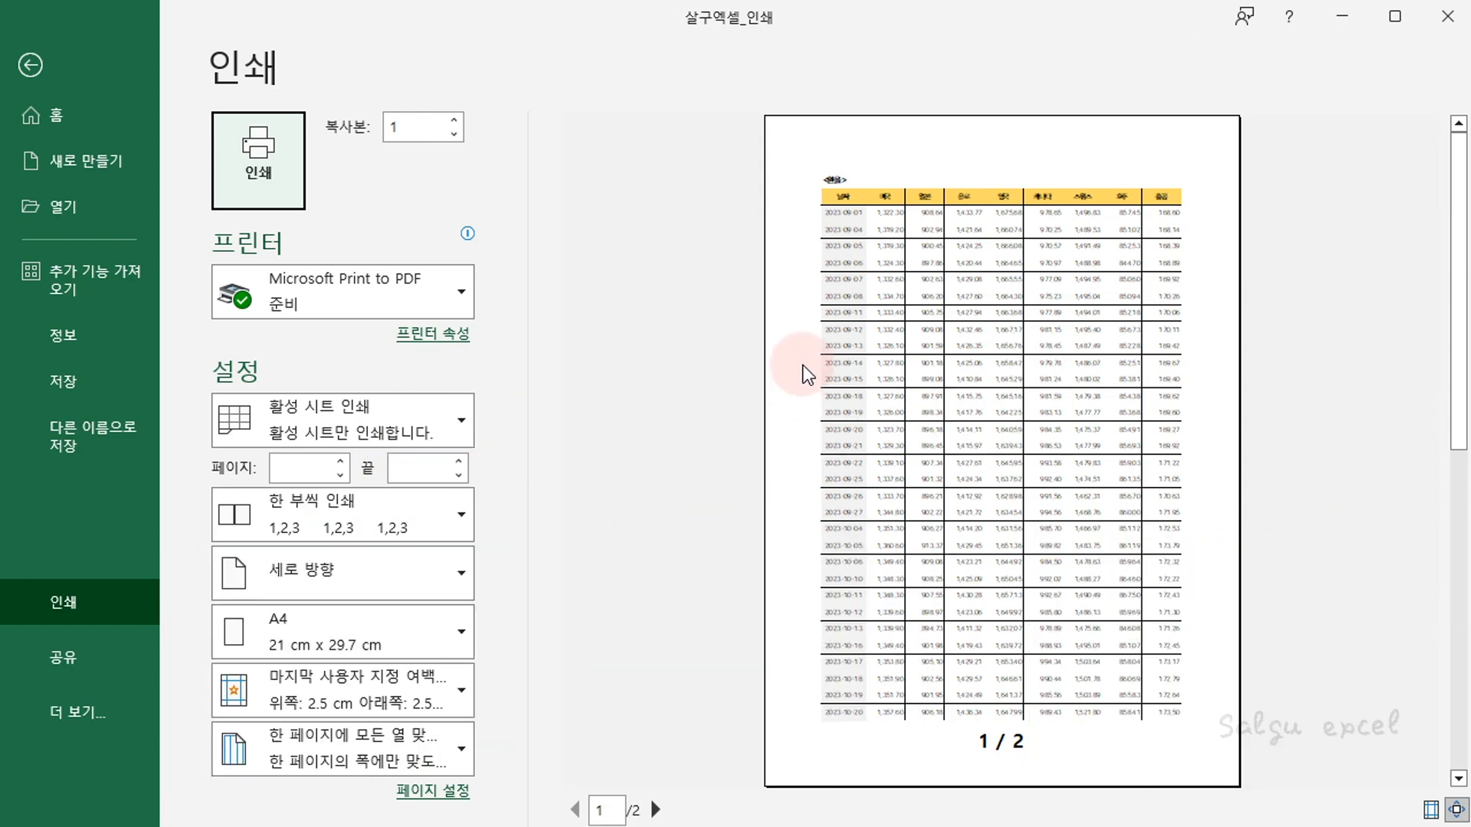
pyautogui.click(655, 809)
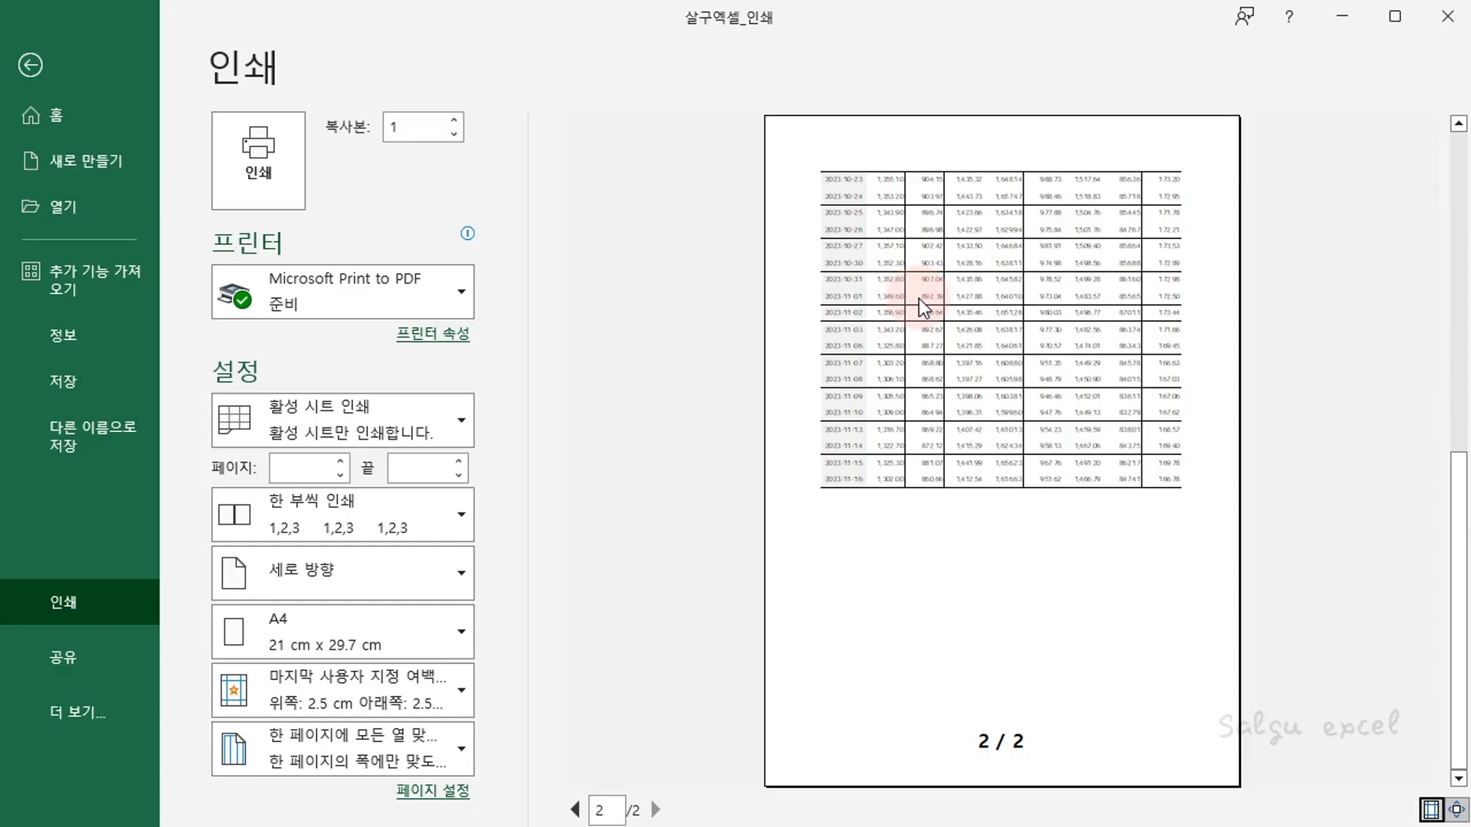
pyautogui.click(575, 810)
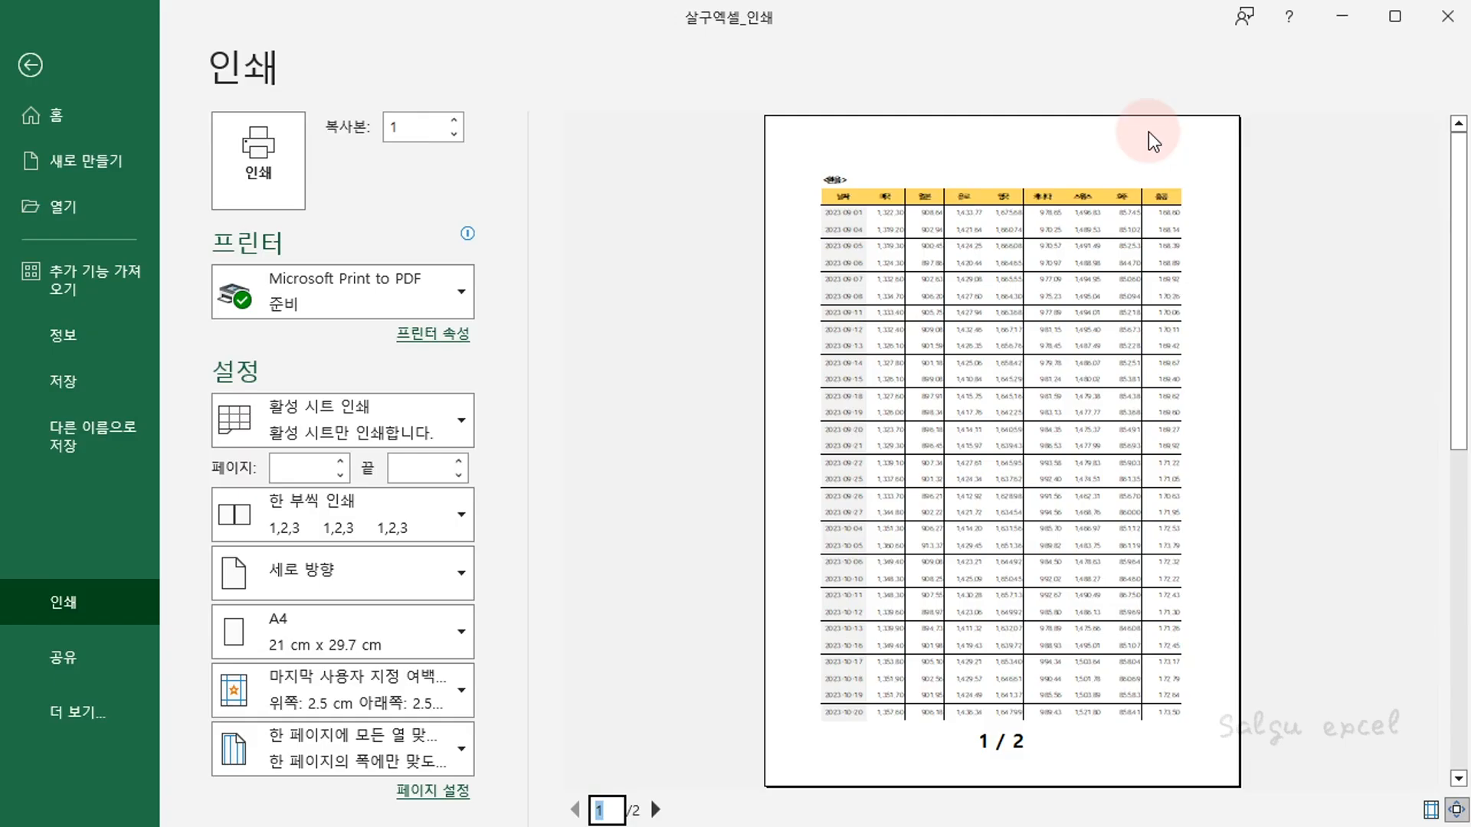
pyautogui.press('Escape')
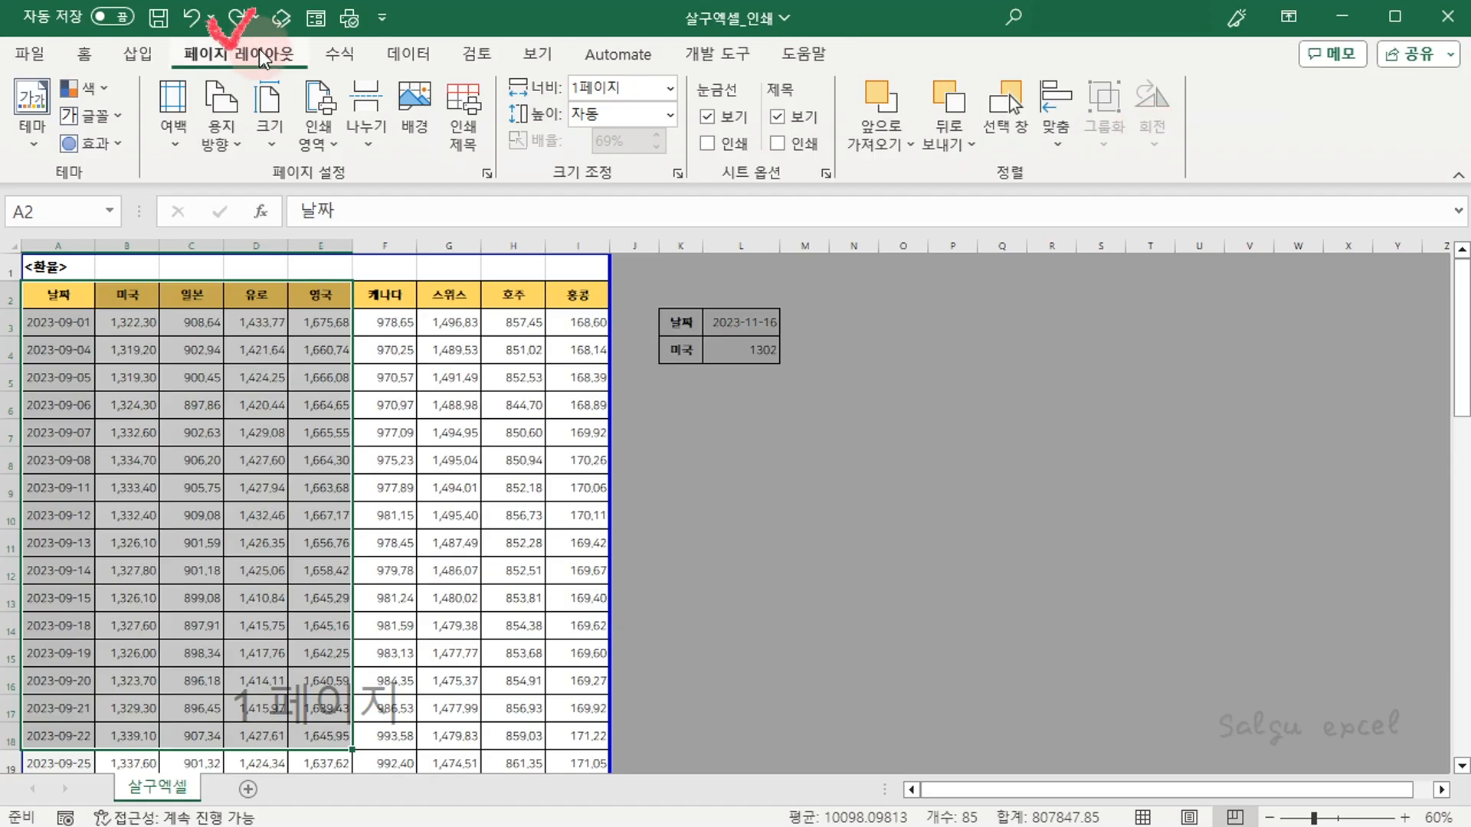
# Set the table's heading row, $2:$2, as the print title row repeated on every printed page
pyautogui.click(477, 152)
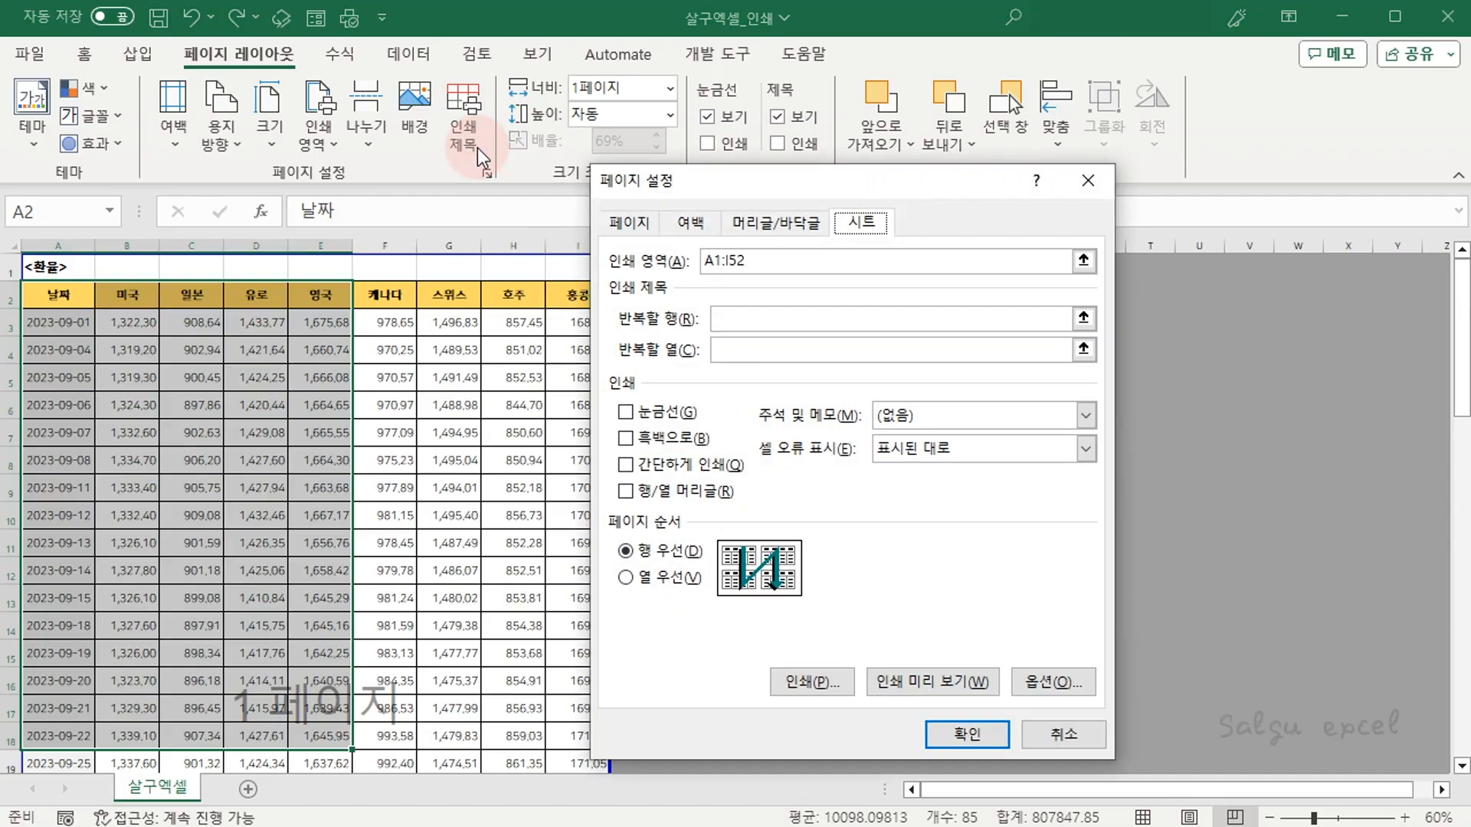
pyautogui.click(764, 321)
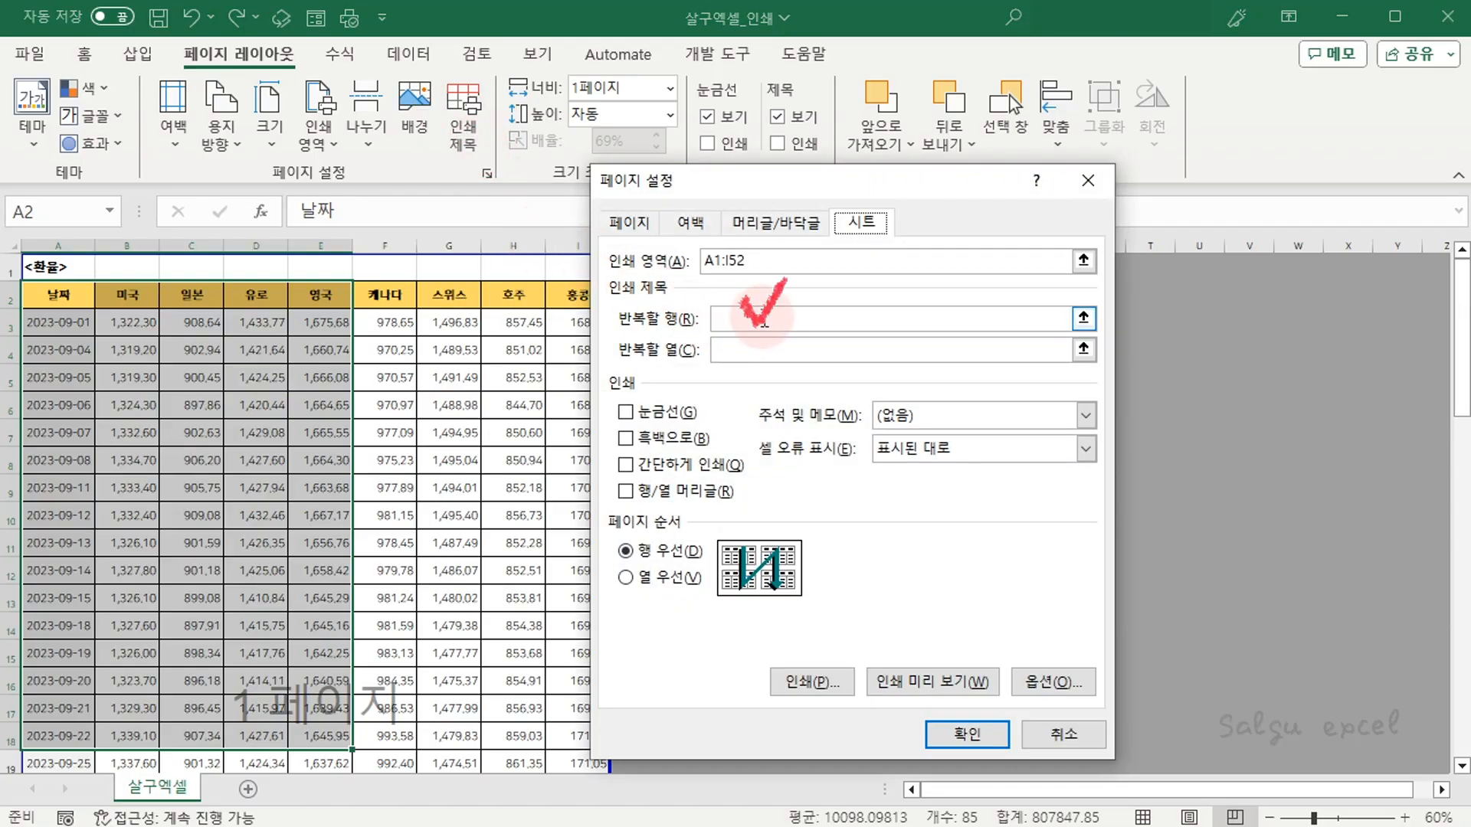
pyautogui.click(786, 322)
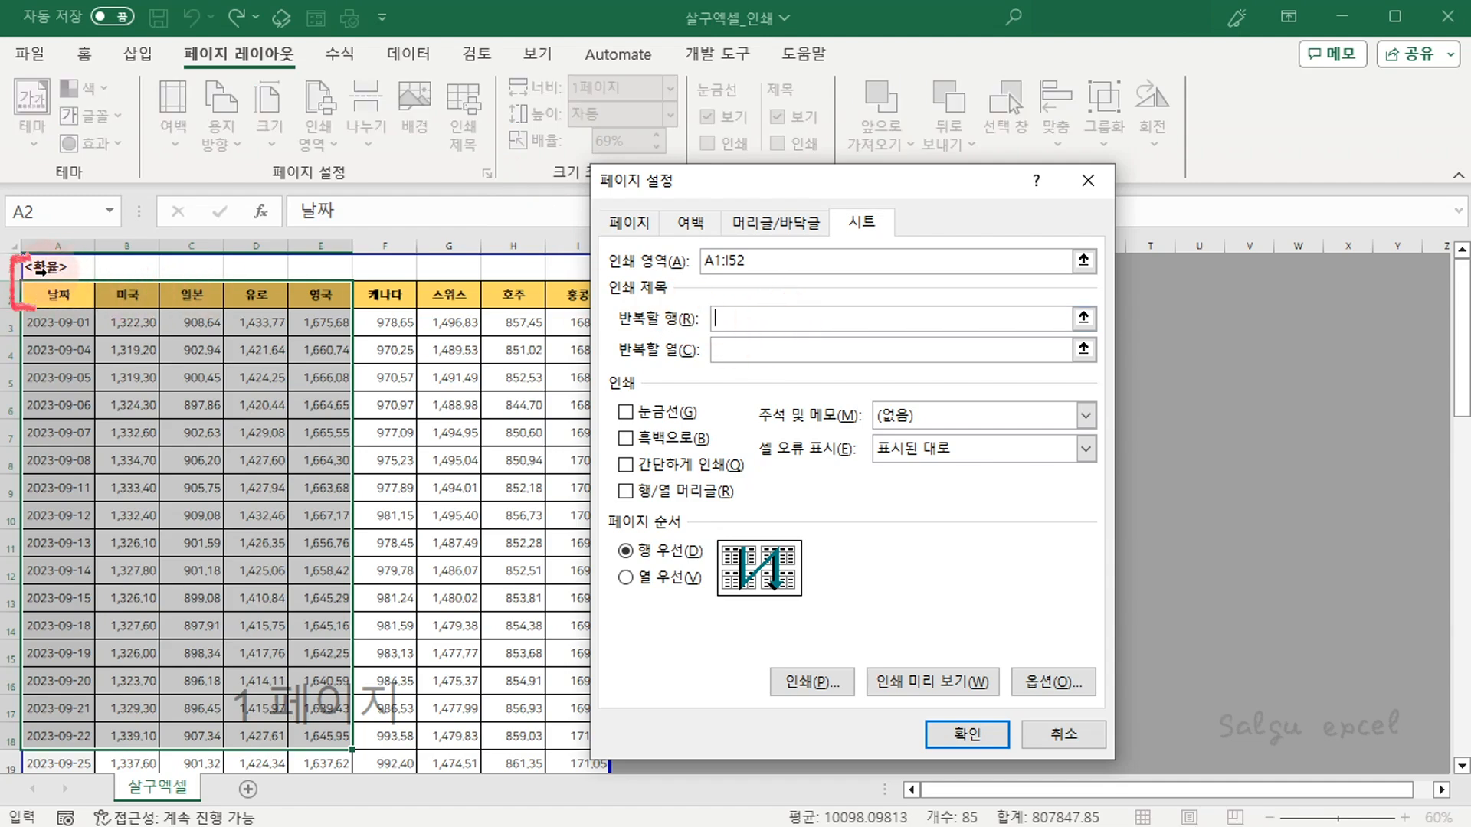
pyautogui.moveTo(41, 294); pyautogui.dragTo(37, 273)
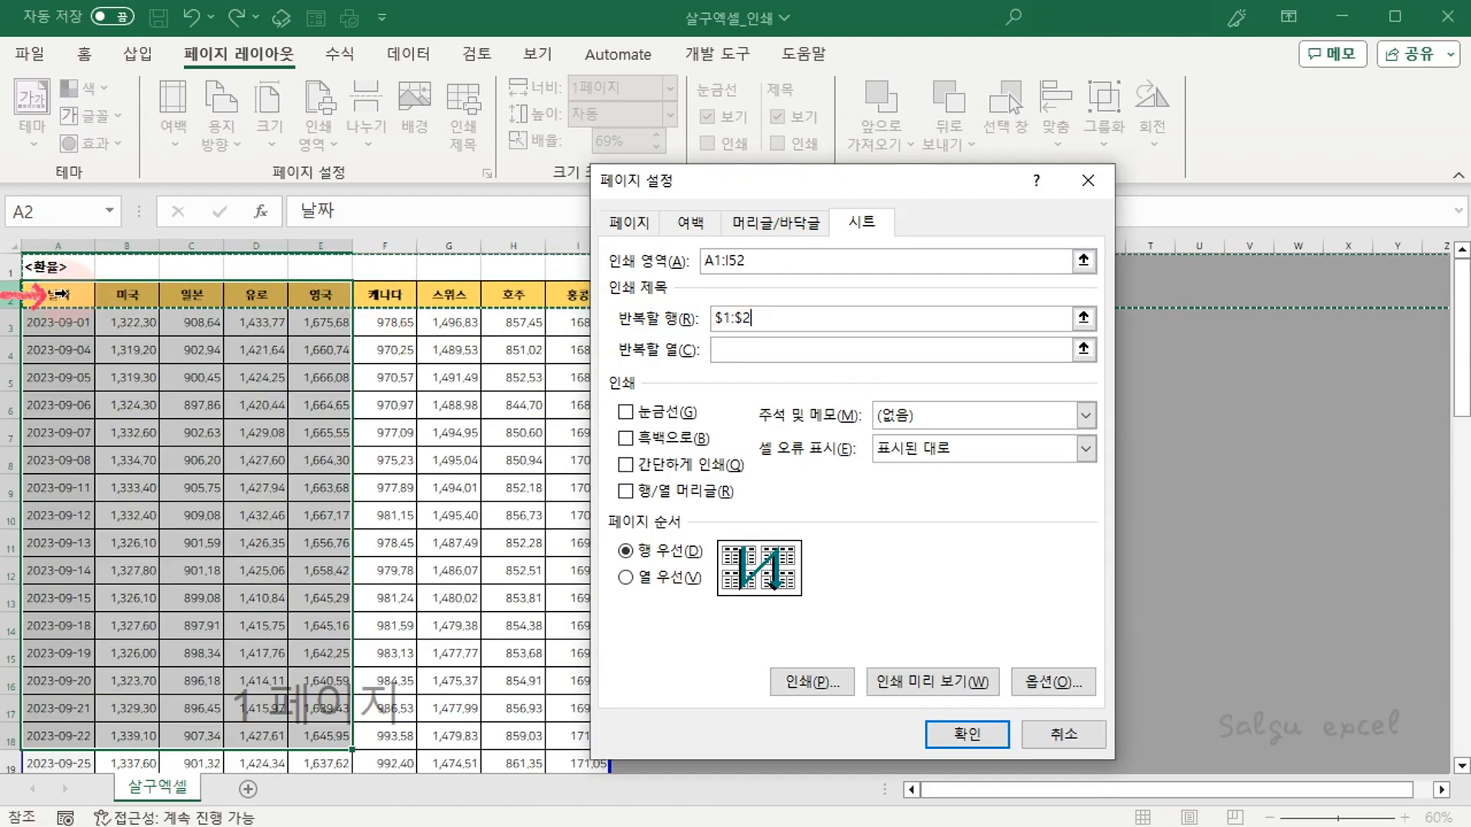
pyautogui.click(61, 293)
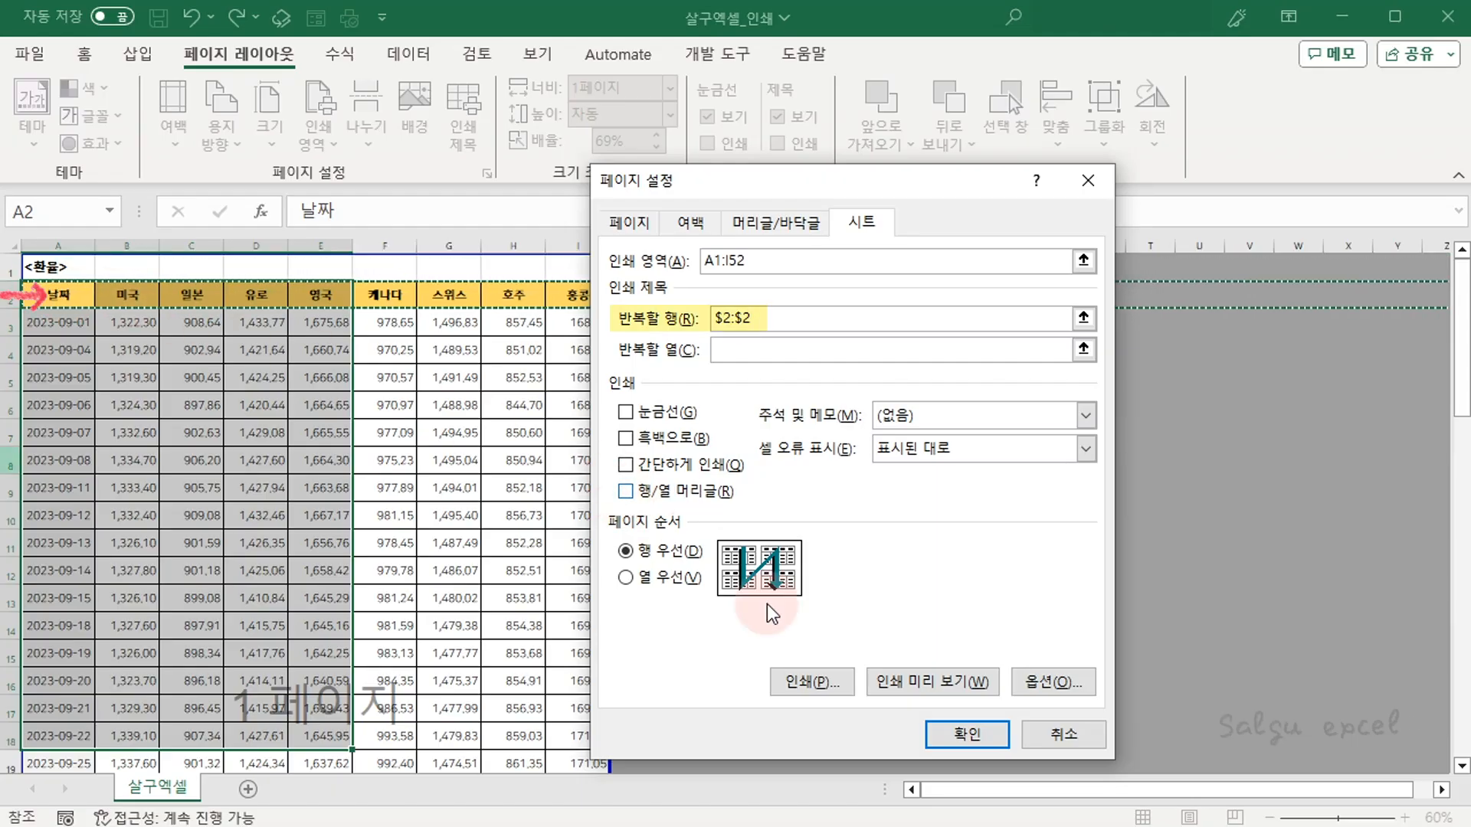
# Examine the repeated heading row on both pages of the print preview, enlarging the second page, and return to the whole first page
pyautogui.click(911, 682)
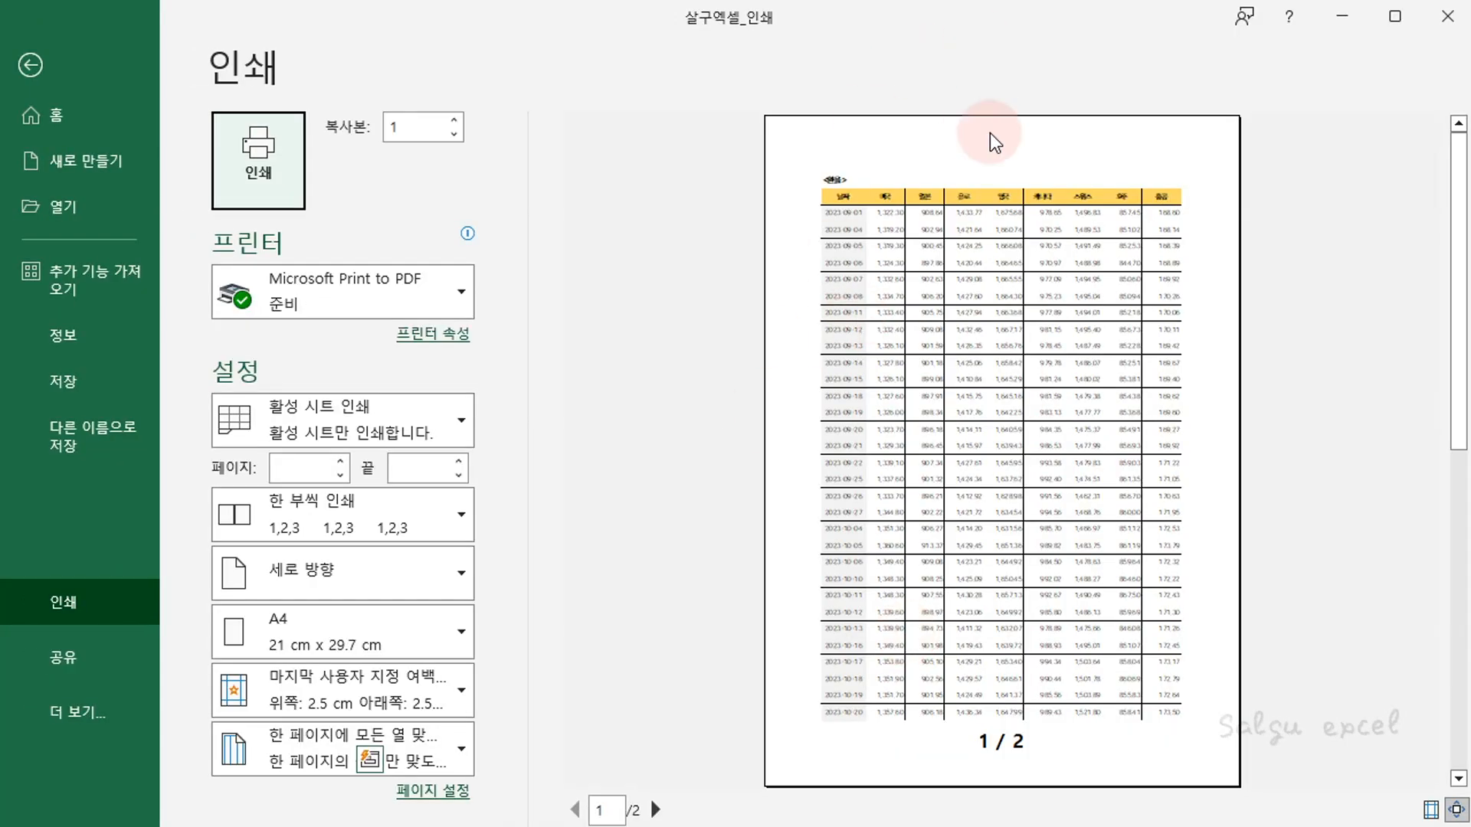
pyautogui.click(656, 809)
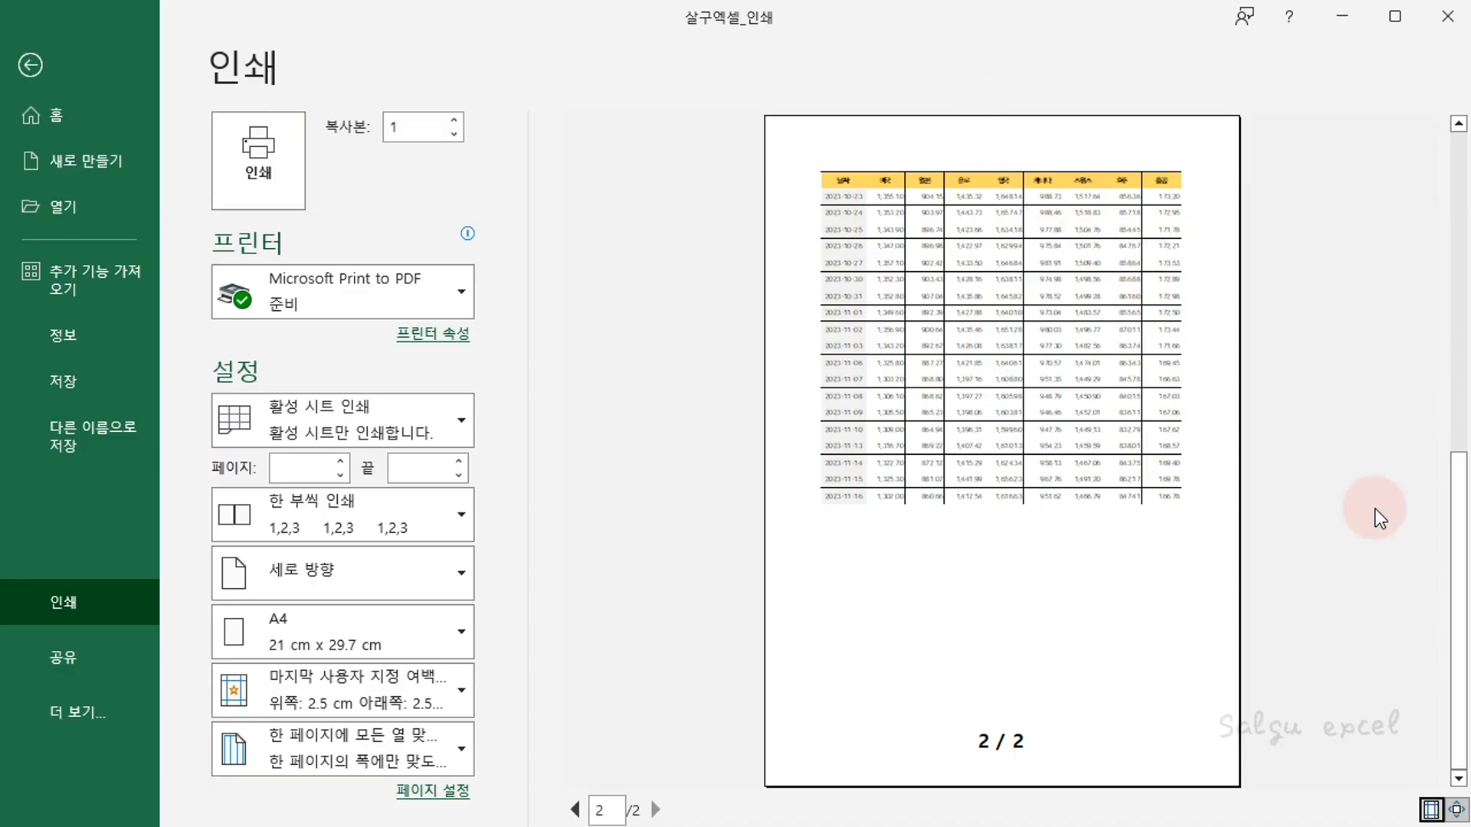
pyautogui.click(1455, 811)
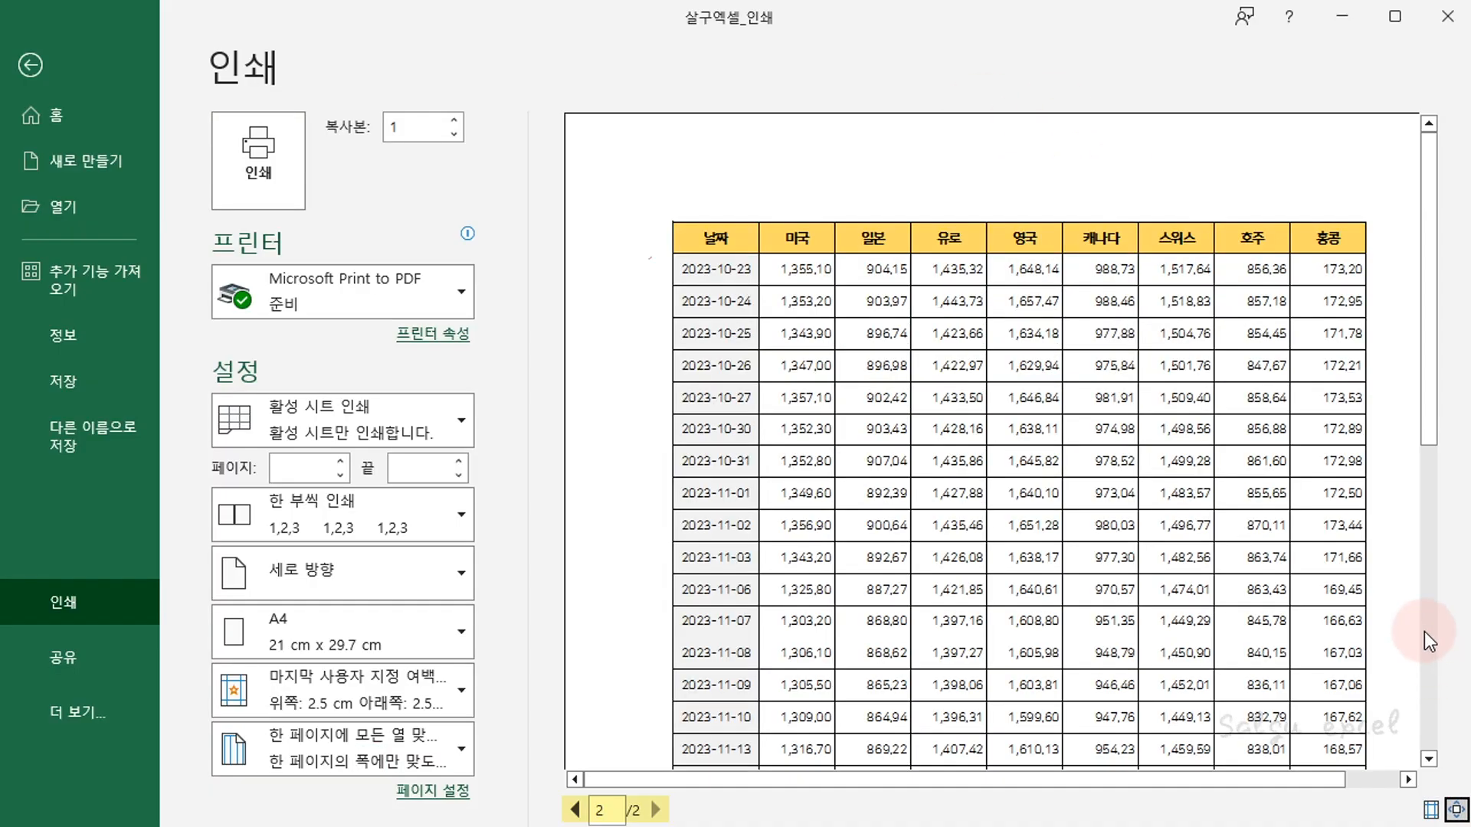
pyautogui.click(576, 808)
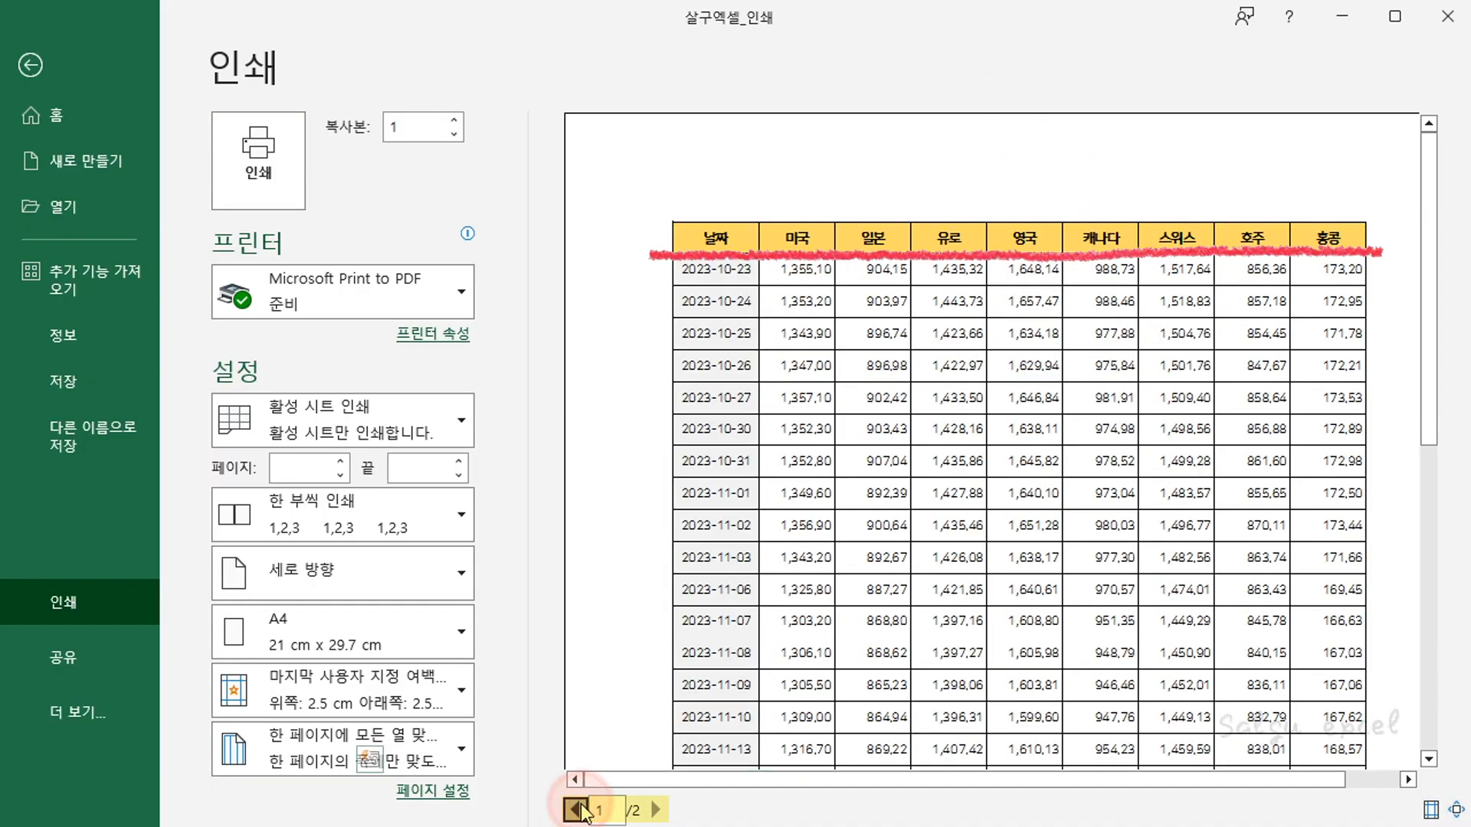
pyautogui.click(1455, 811)
# Set the number of copies to 10 and print the active sheet
pyautogui.click(424, 121)
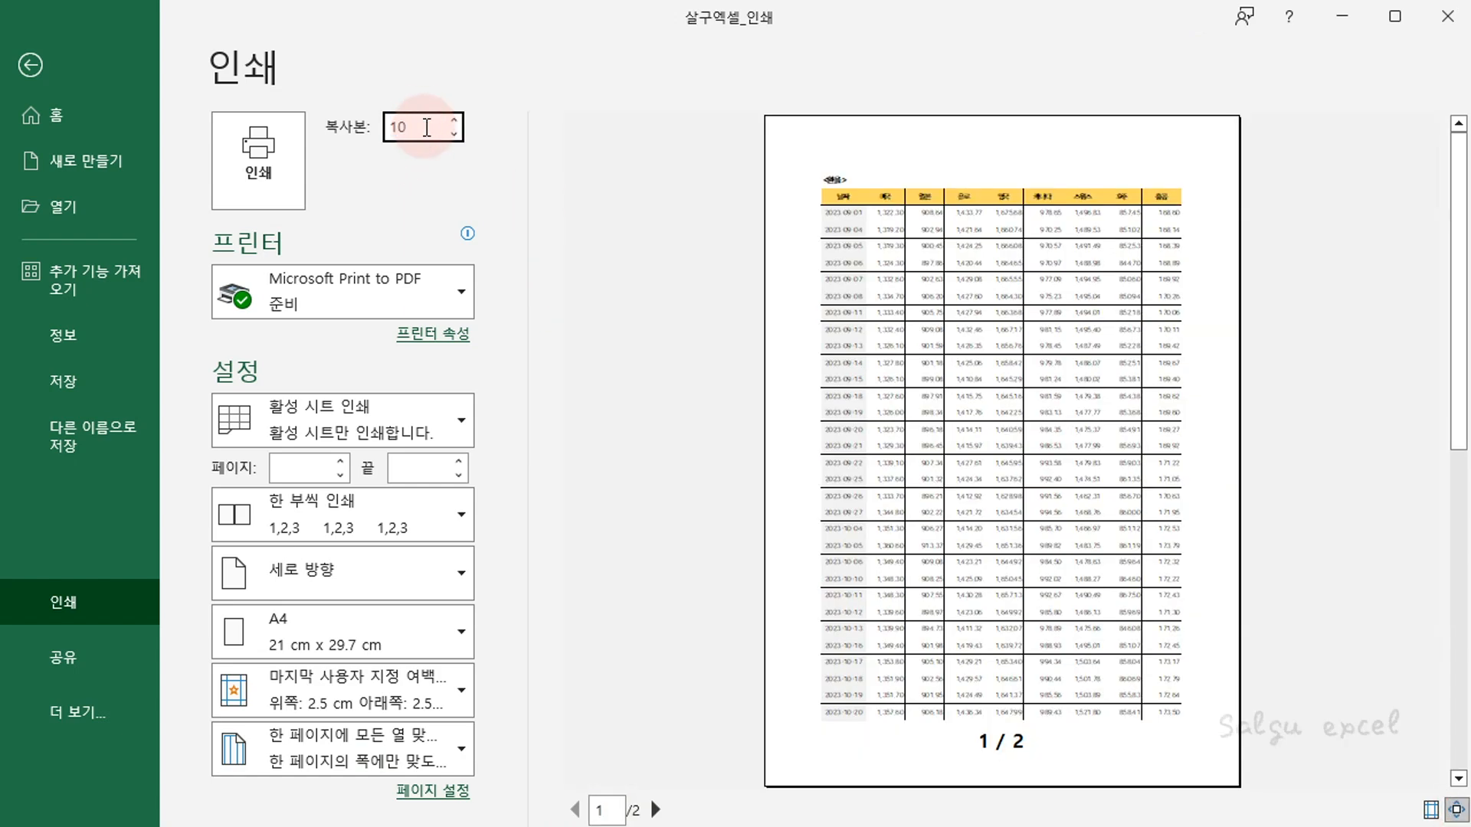
pyautogui.click(399, 693)
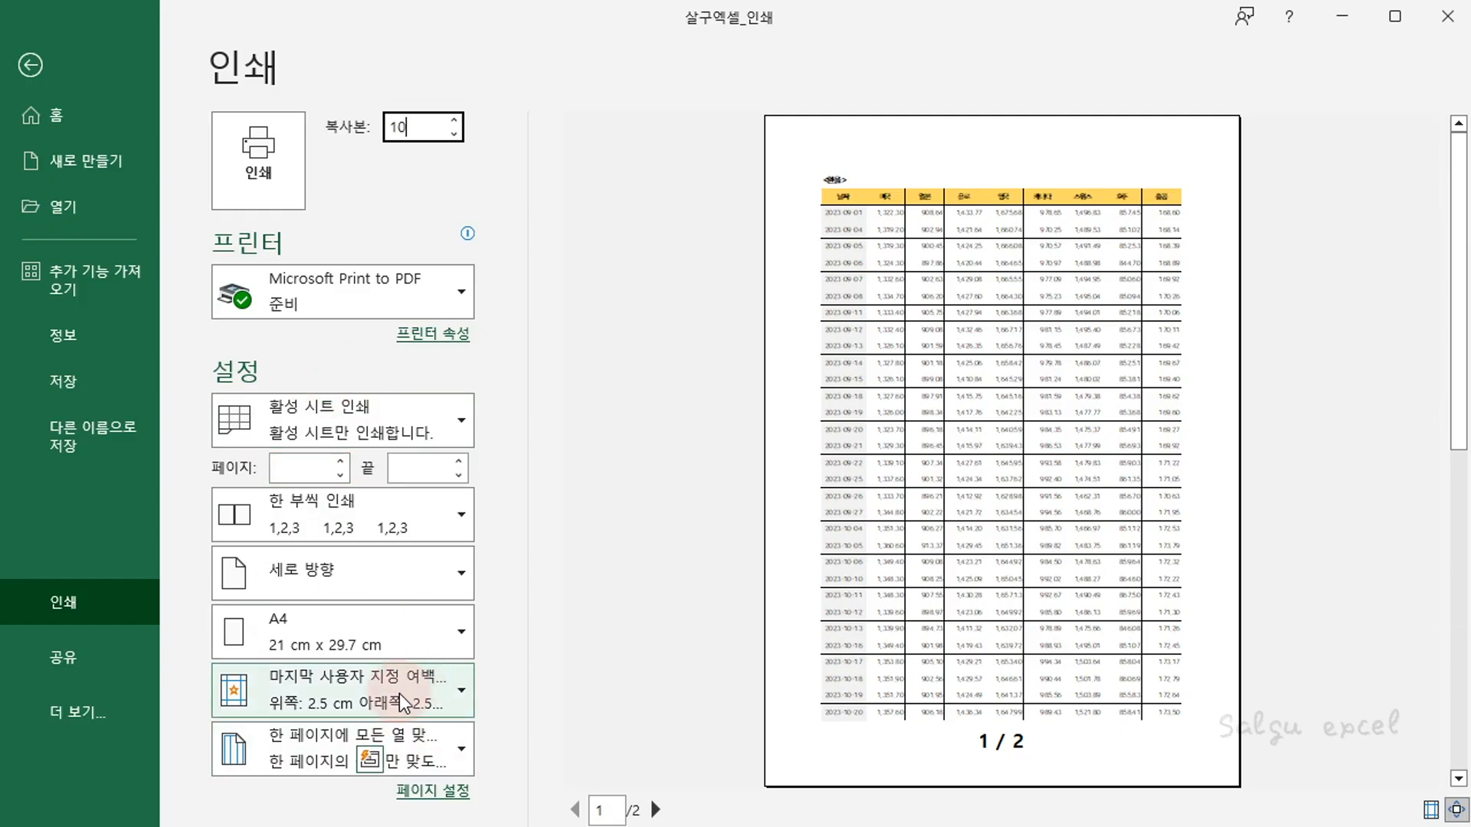
pyautogui.click(261, 170)
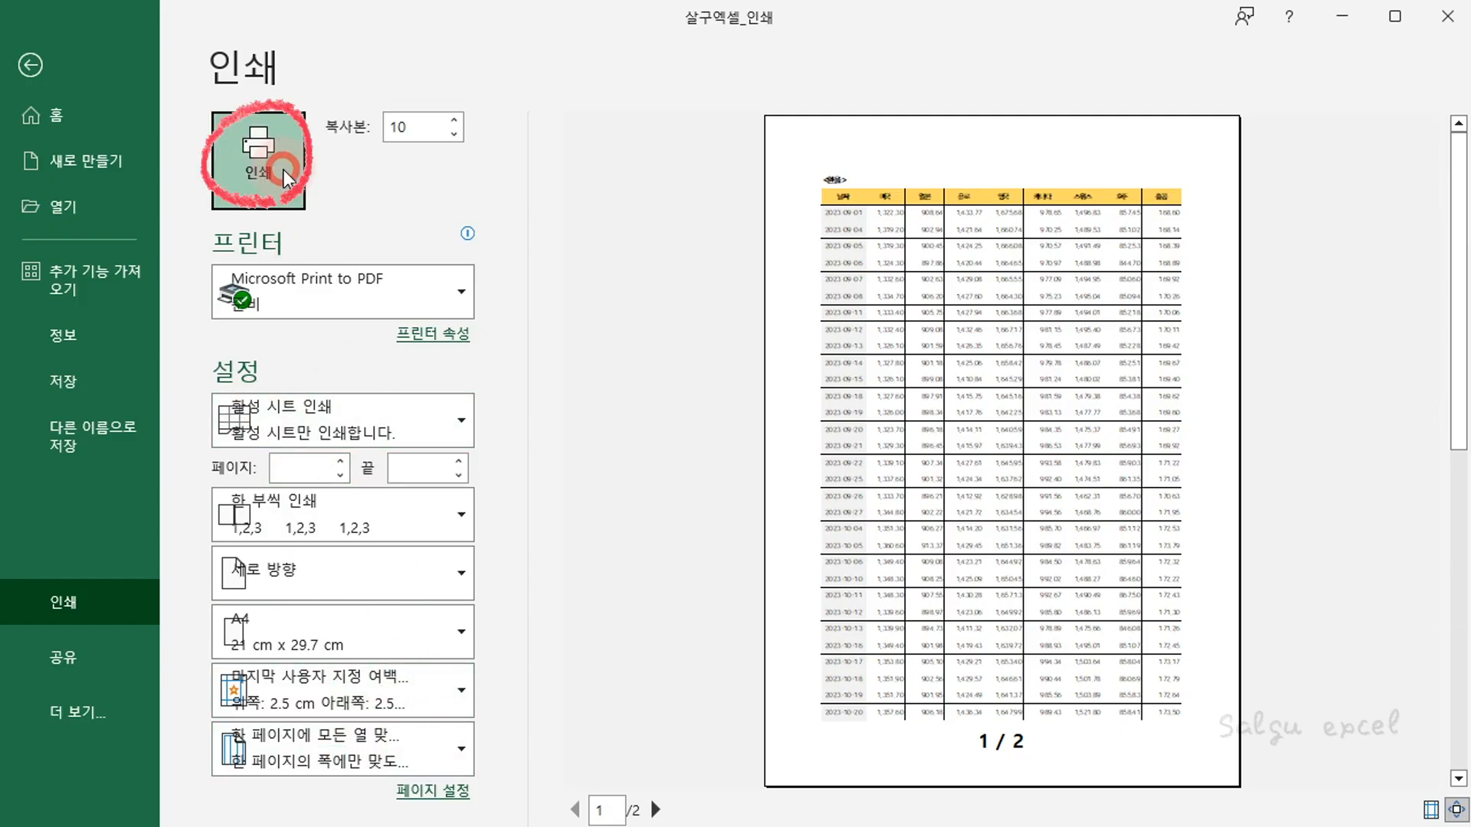